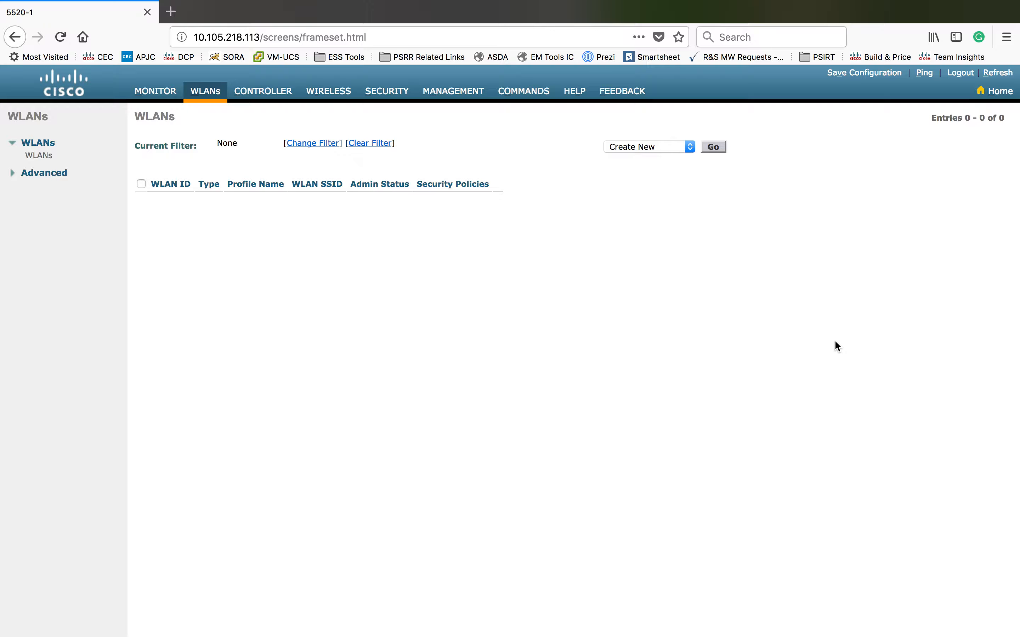
# Start creating a new WLAN entry with the type set to WLAN.
pyautogui.click(691, 148)
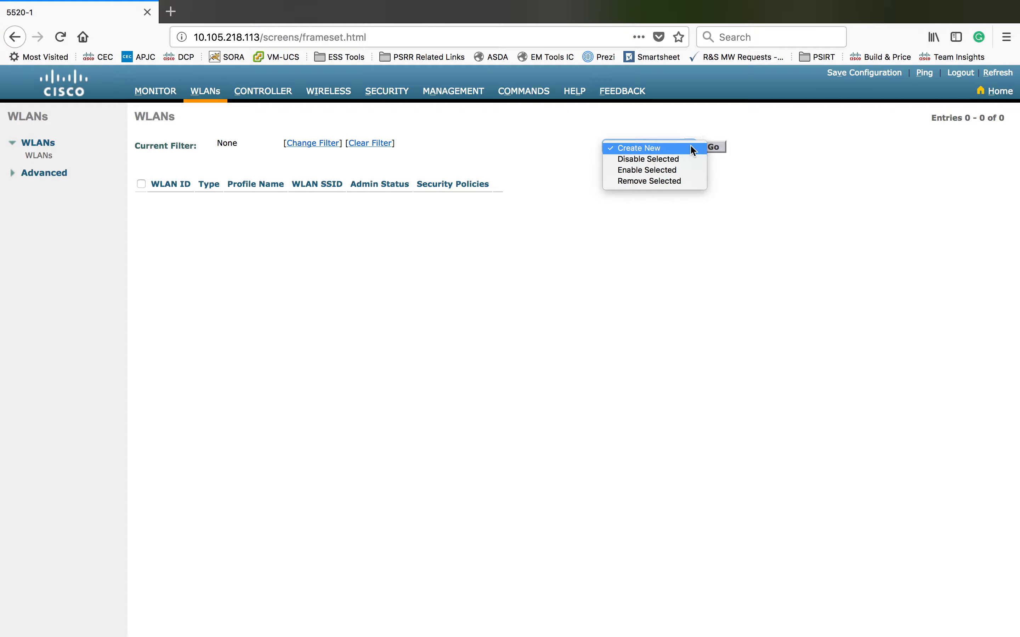
pyautogui.click(652, 151)
pyautogui.click(721, 146)
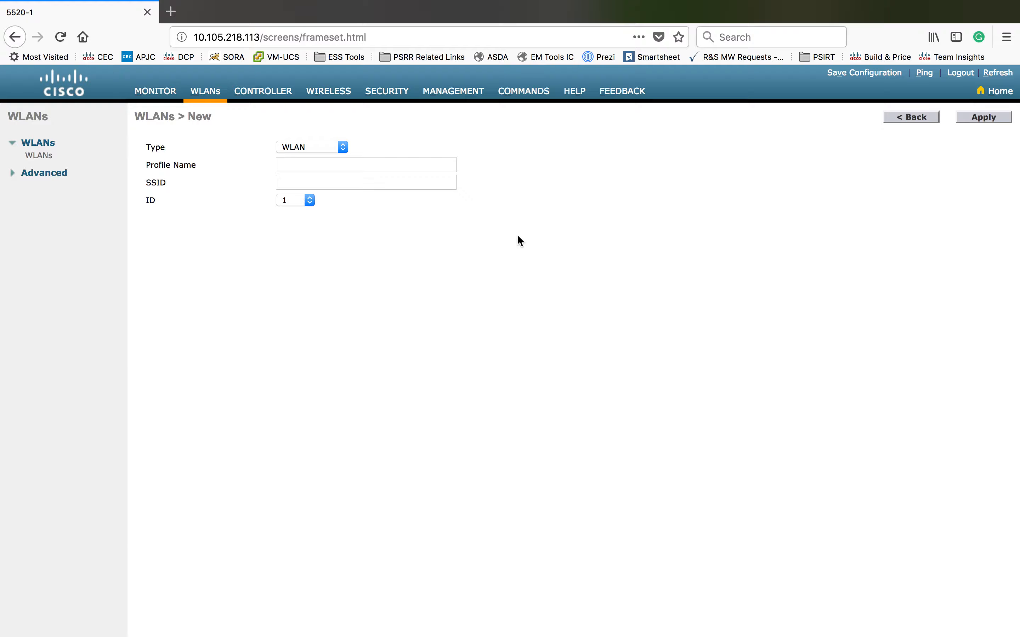
pyautogui.click(343, 147)
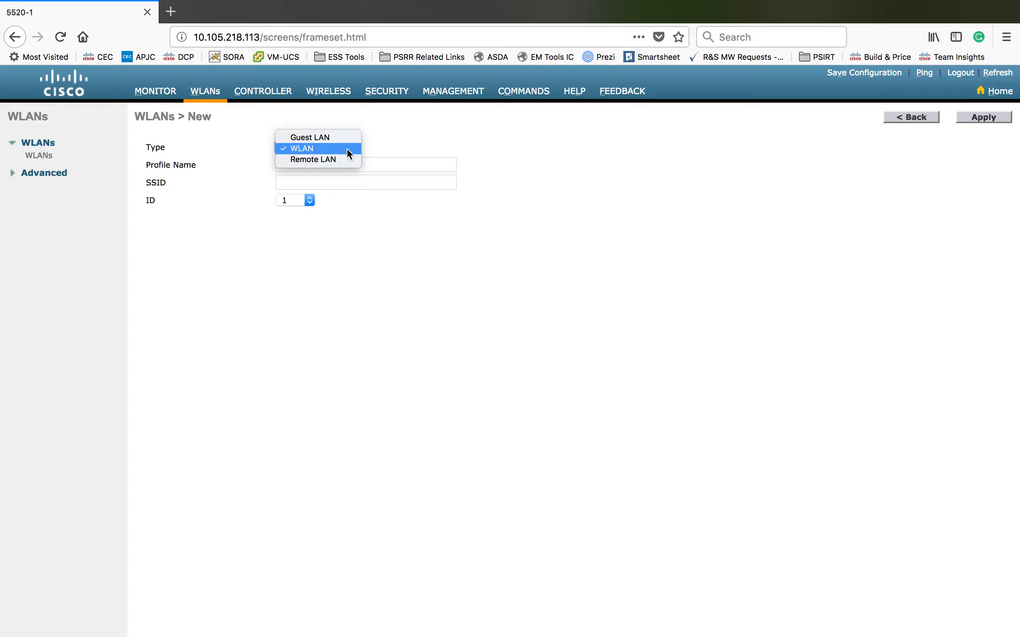
pyautogui.click(347, 149)
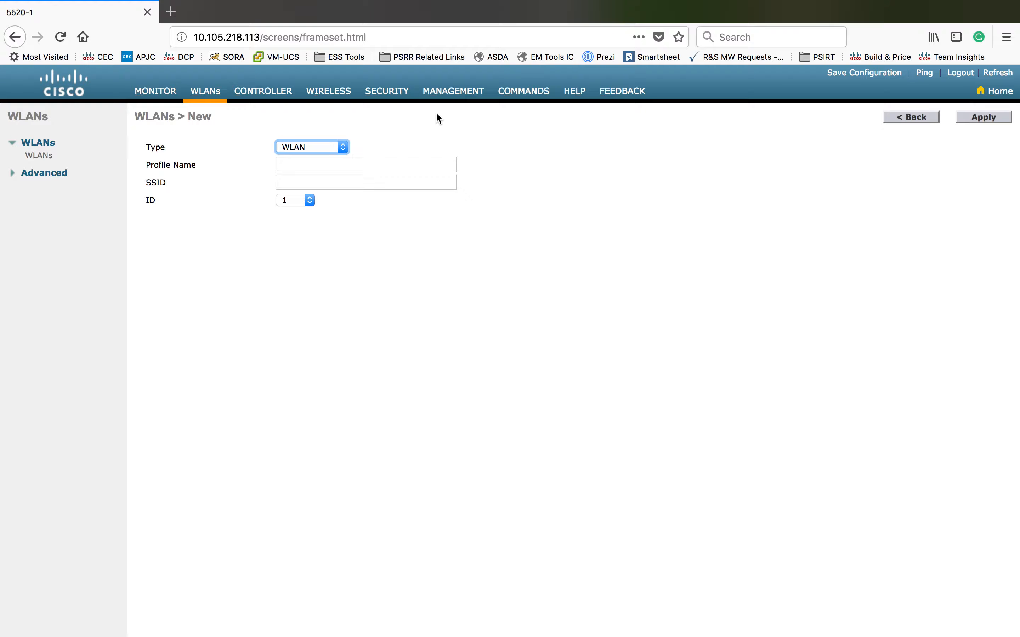
# Give the new WLAN the profile name "WLAN 1" and the SSID "WLAN", and apply it.
pyautogui.click(425, 168)
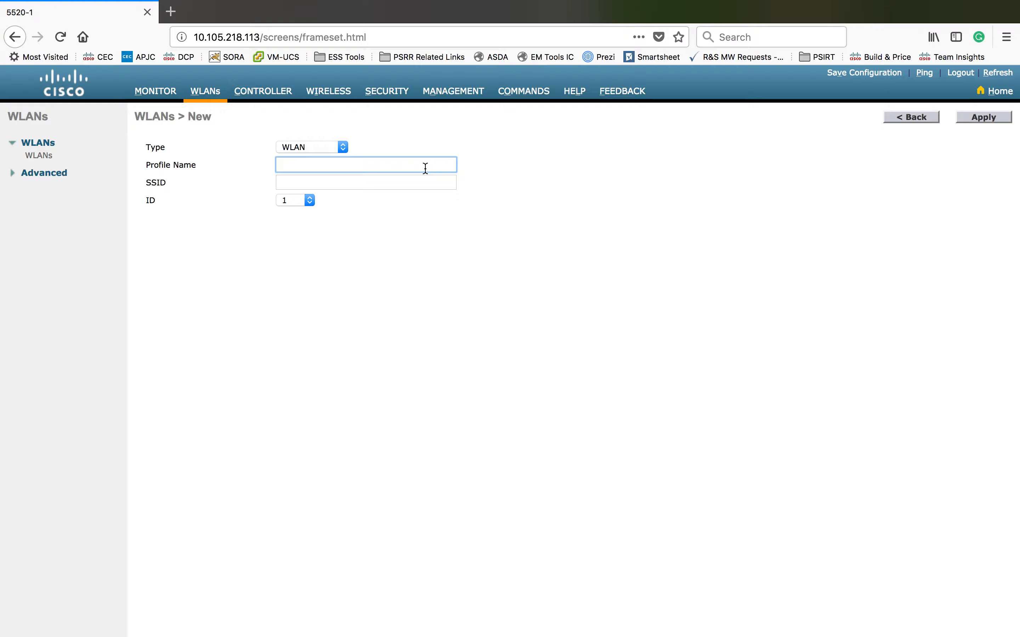
pyautogui.write('WLAN 1')
pyautogui.click(316, 181)
pyautogui.write('WLAN 2')
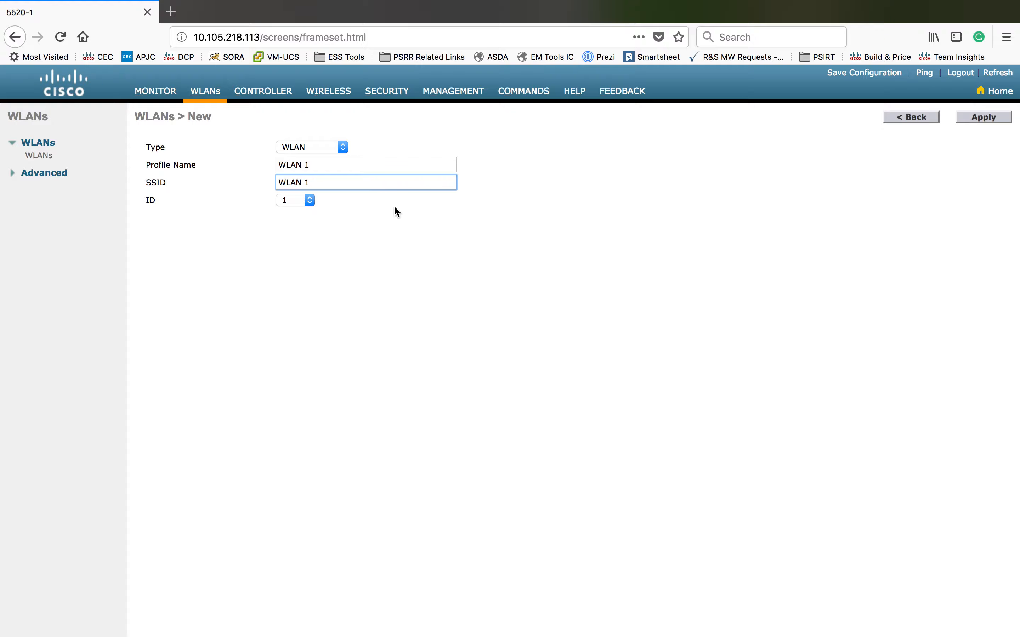
pyautogui.moveTo(319, 182); pyautogui.dragTo(262, 182)
pyautogui.click(321, 182)
pyautogui.press('BackSpace')
pyautogui.press('BackSpace')
pyautogui.click(984, 239)
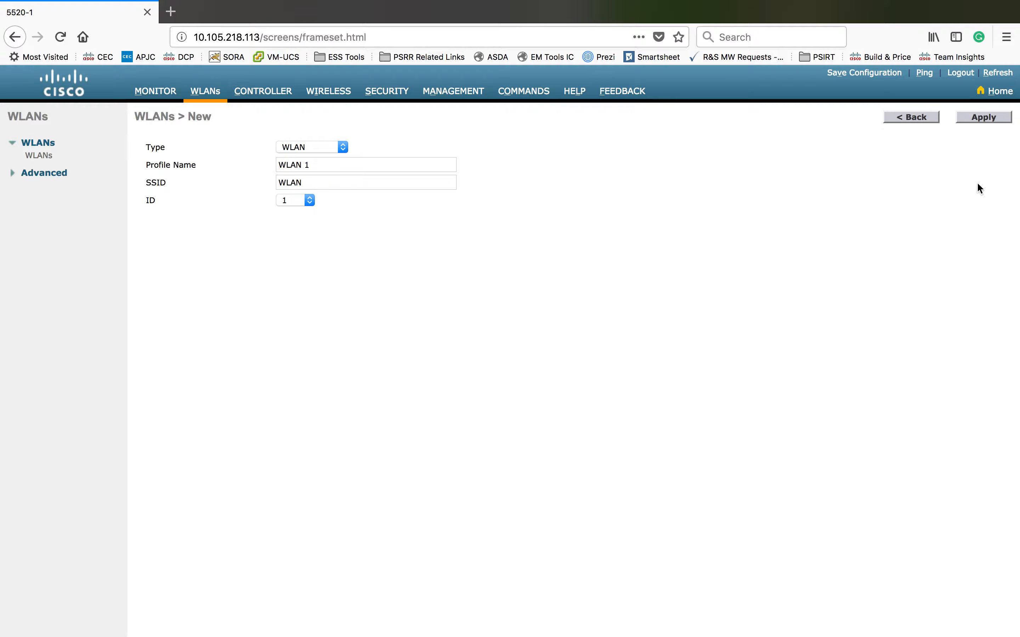
pyautogui.click(985, 118)
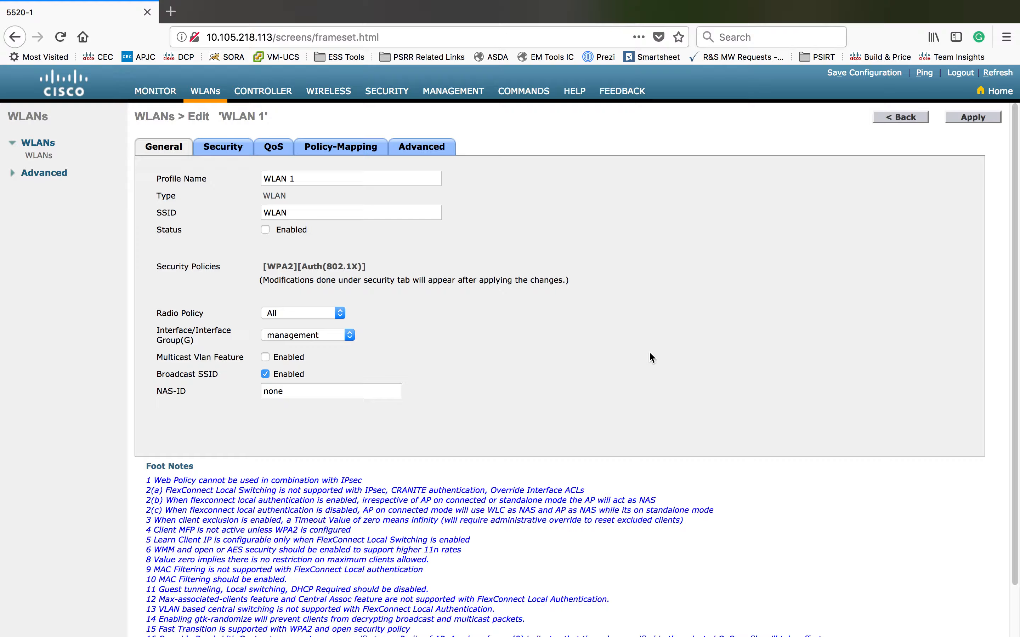
# Enable the WLAN's status, keeping the radio policy at All and the interface at management.
pyautogui.doubleClick(298, 214)
pyautogui.click(578, 195)
pyautogui.click(337, 315)
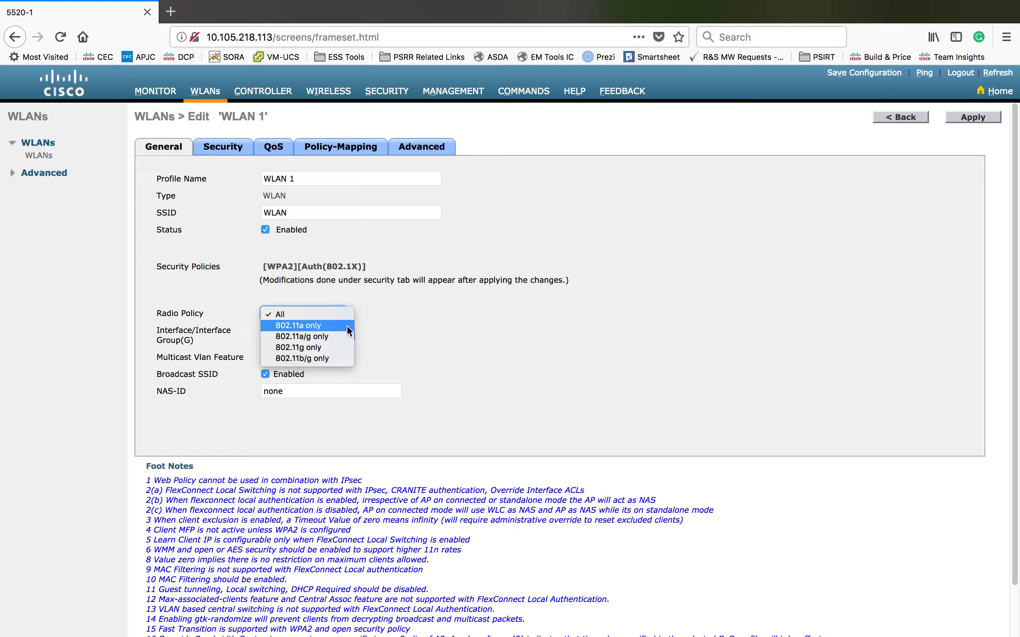
pyautogui.click(564, 358)
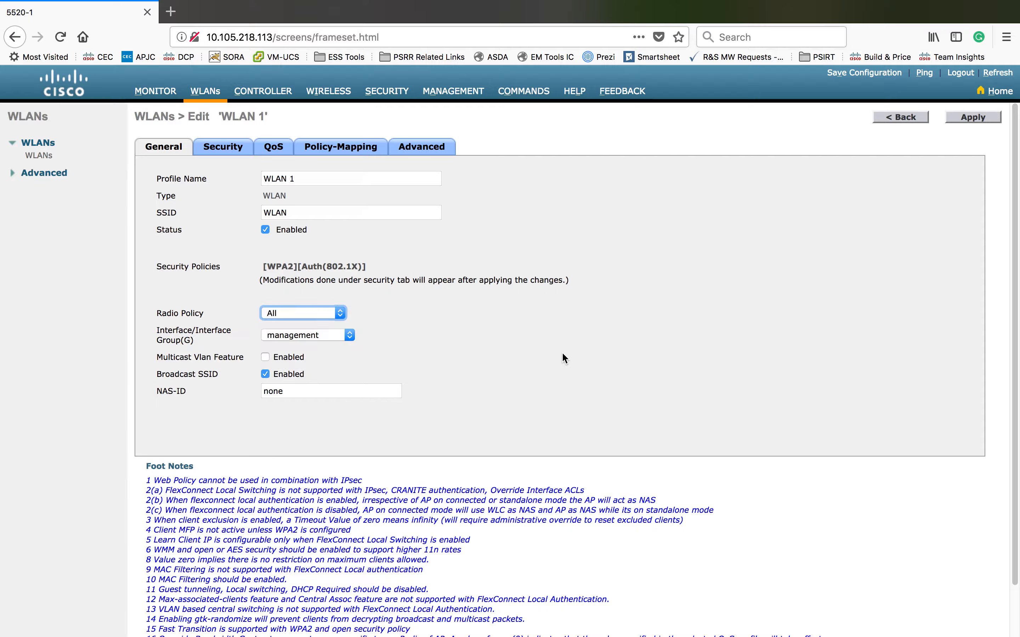
pyautogui.click(341, 312)
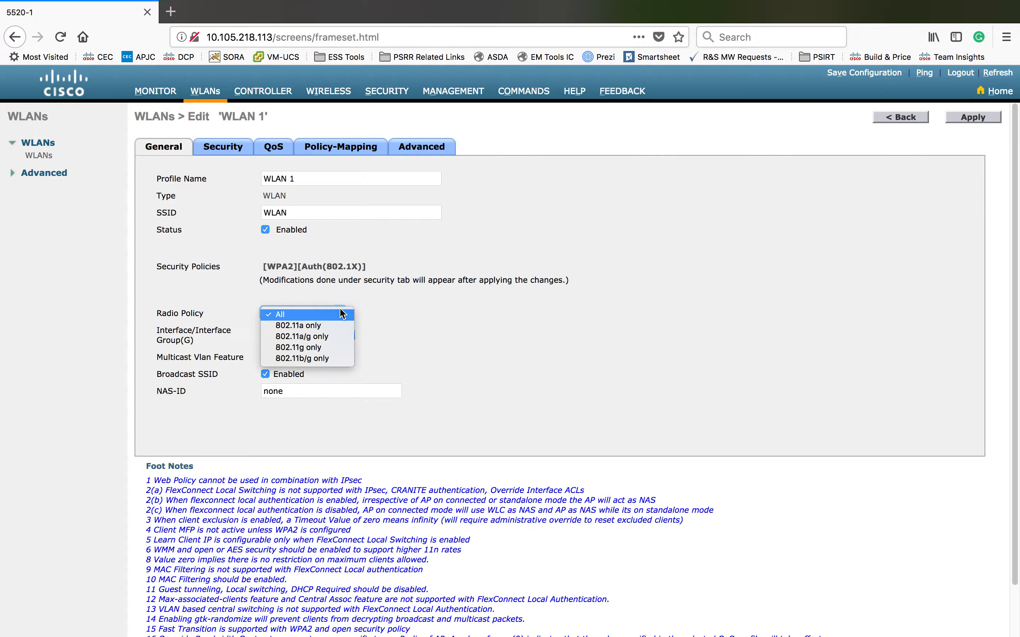
pyautogui.click(474, 341)
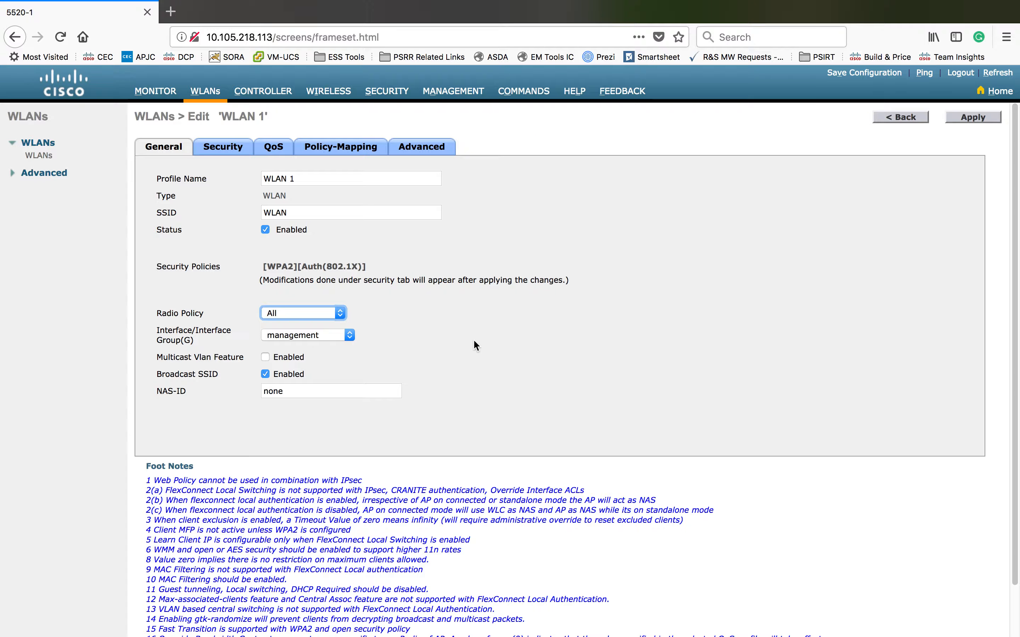
pyautogui.click(350, 336)
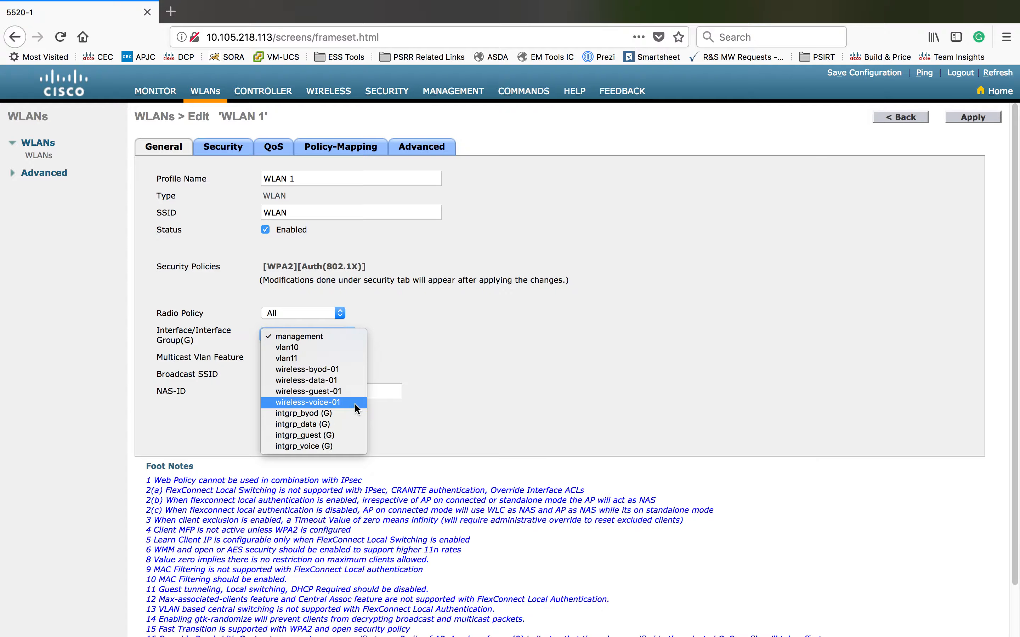
pyautogui.click(547, 400)
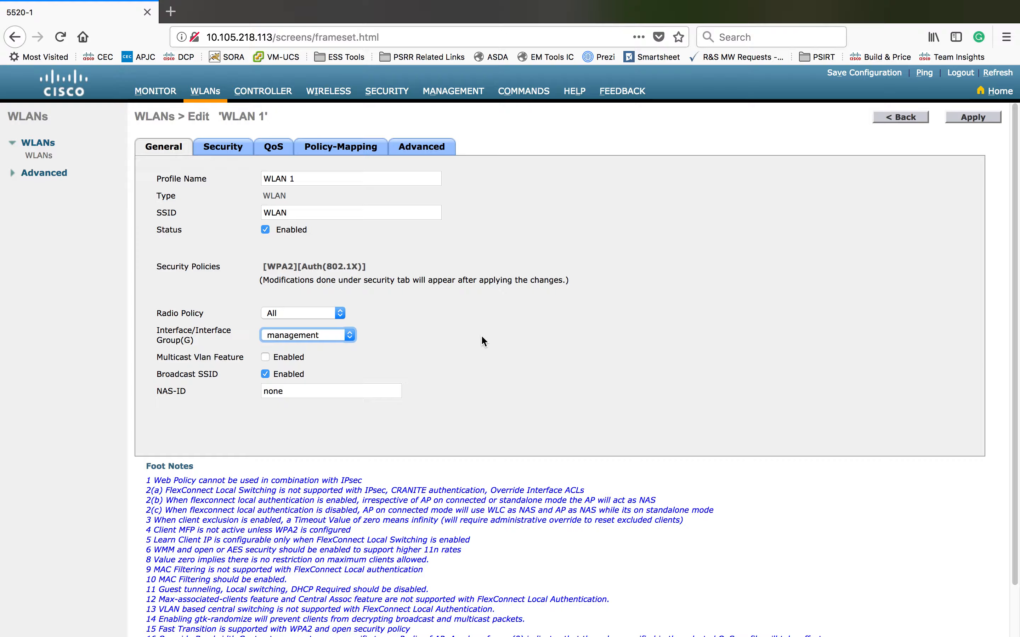
# Try toggling the Multicast Vlan Feature and Broadcast SSID options, and select the NAS-ID value.
pyautogui.click(265, 358)
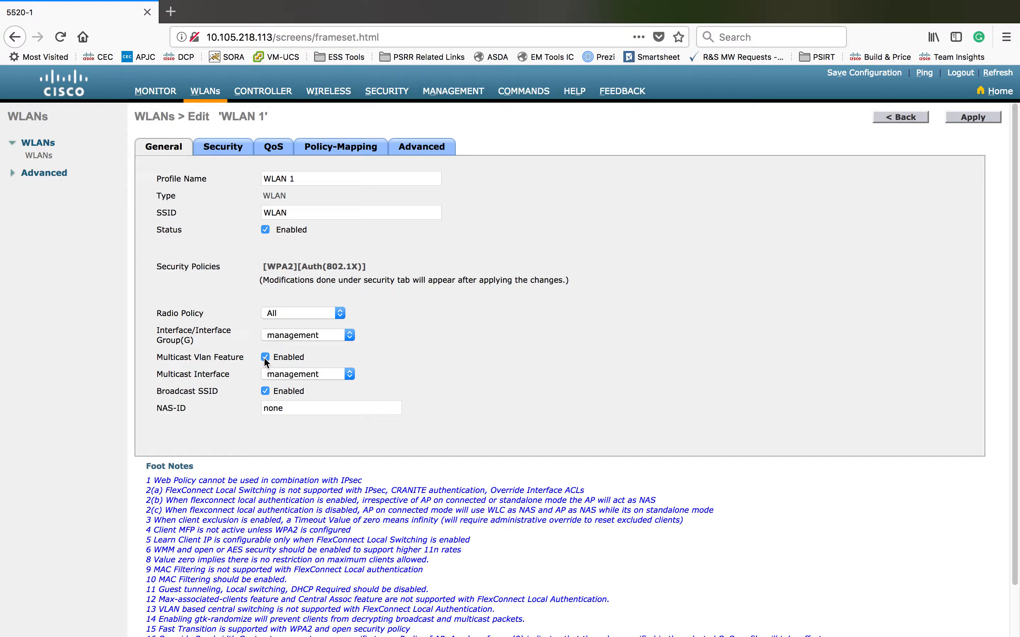
pyautogui.click(265, 358)
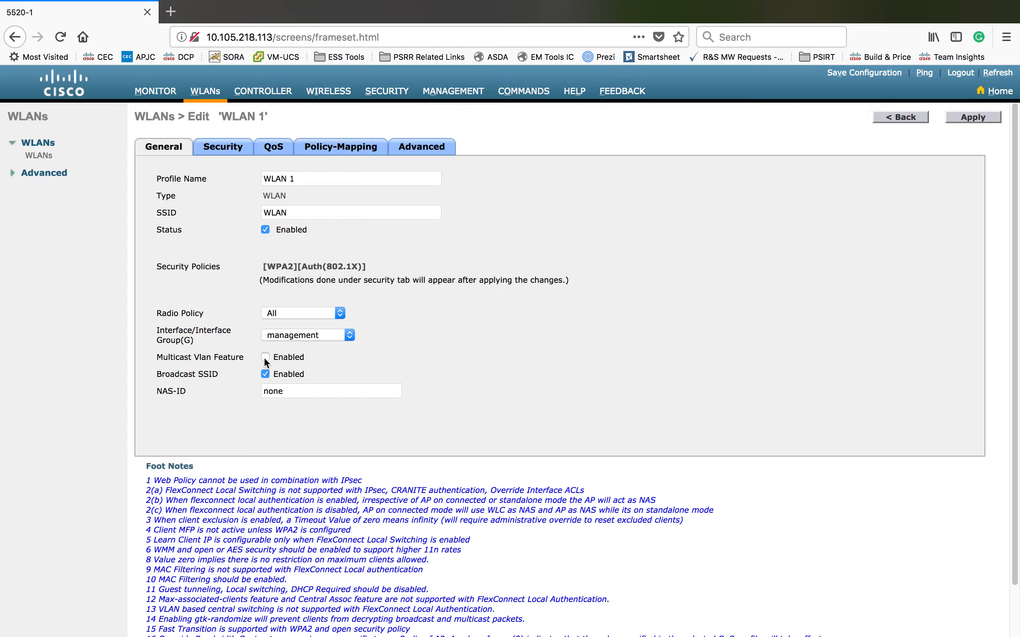
pyautogui.click(265, 358)
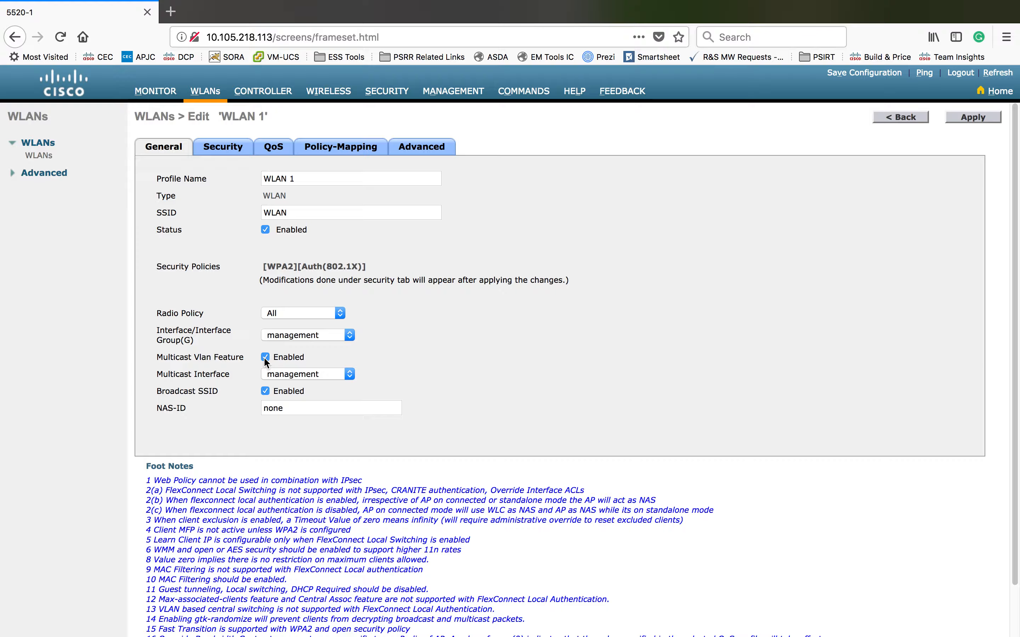
pyautogui.click(265, 358)
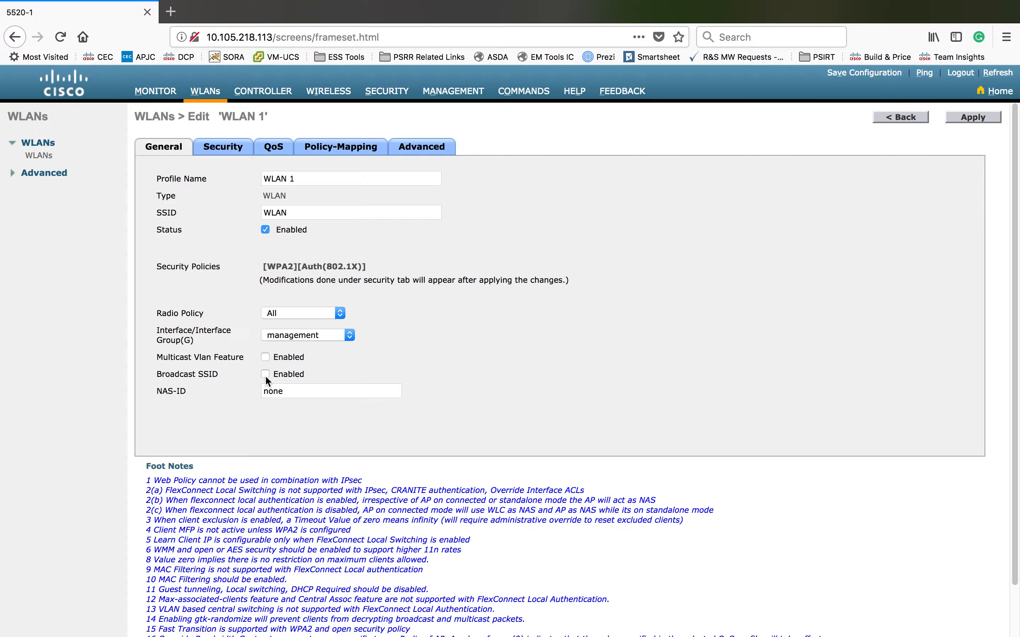
pyautogui.click(265, 374)
pyautogui.click(286, 392)
pyautogui.doubleClick(286, 392)
# In the Layer 2 security settings, keep WPA+WPA2 and enable the WPA Policy with AES encryption.
pyautogui.click(227, 148)
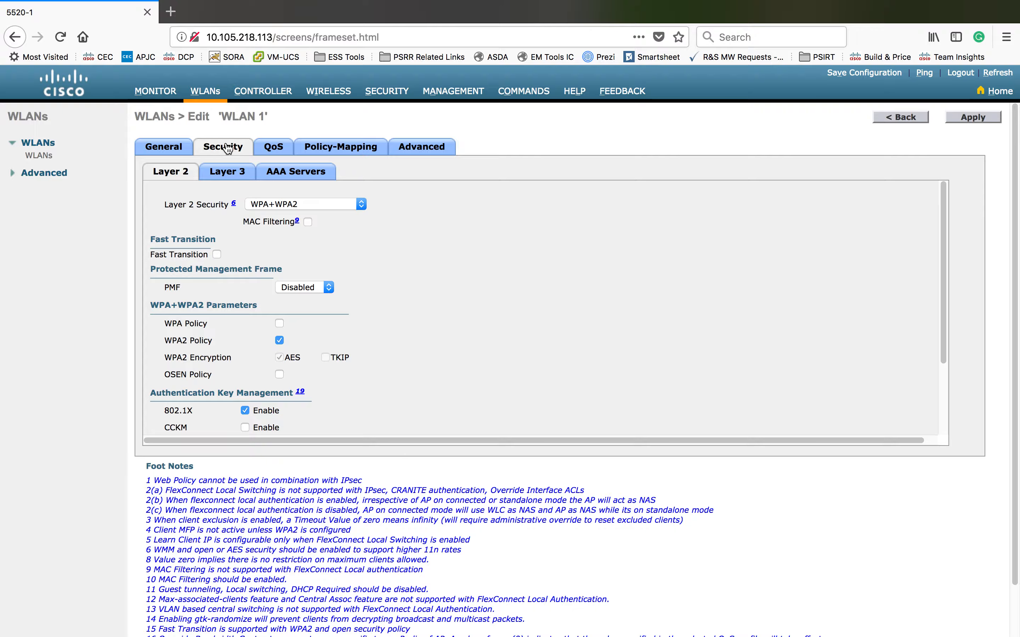
pyautogui.click(360, 206)
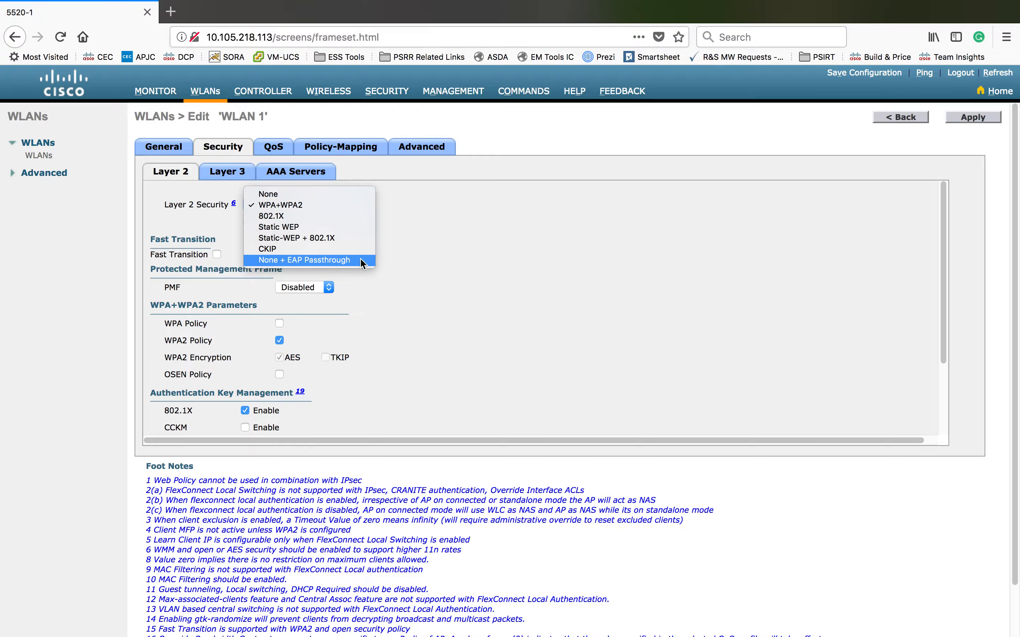
pyautogui.click(441, 270)
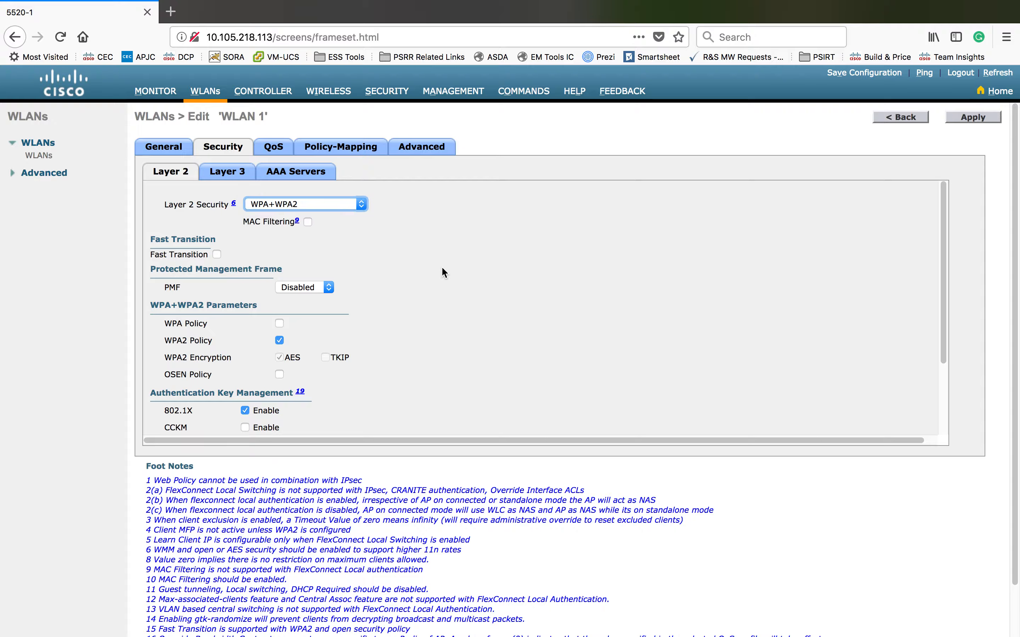
pyautogui.scroll(-3, 416, 252)
pyautogui.rightClick(416, 251)
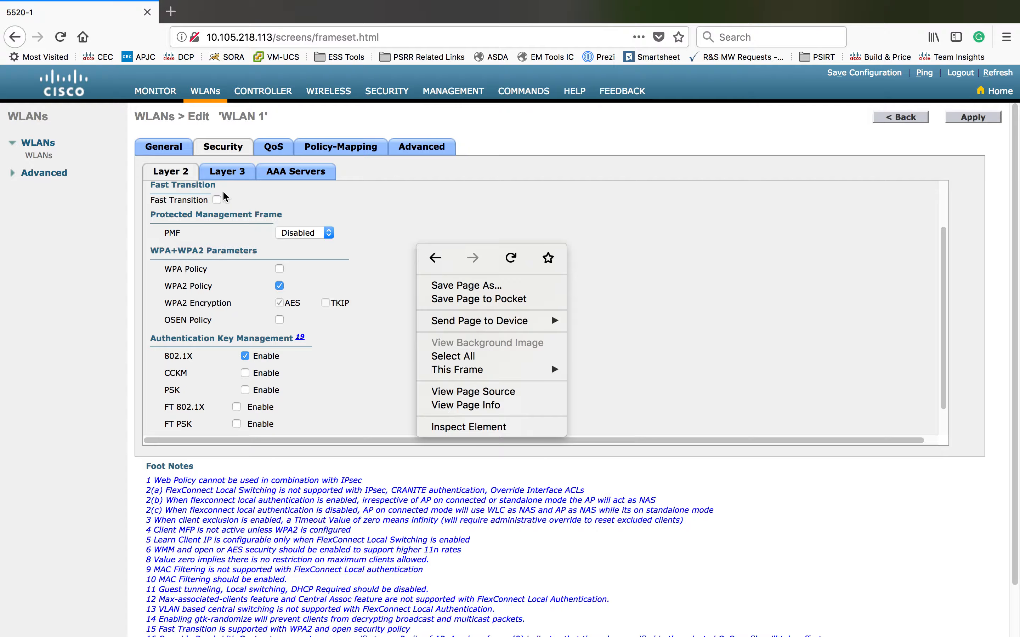
pyautogui.click(239, 198)
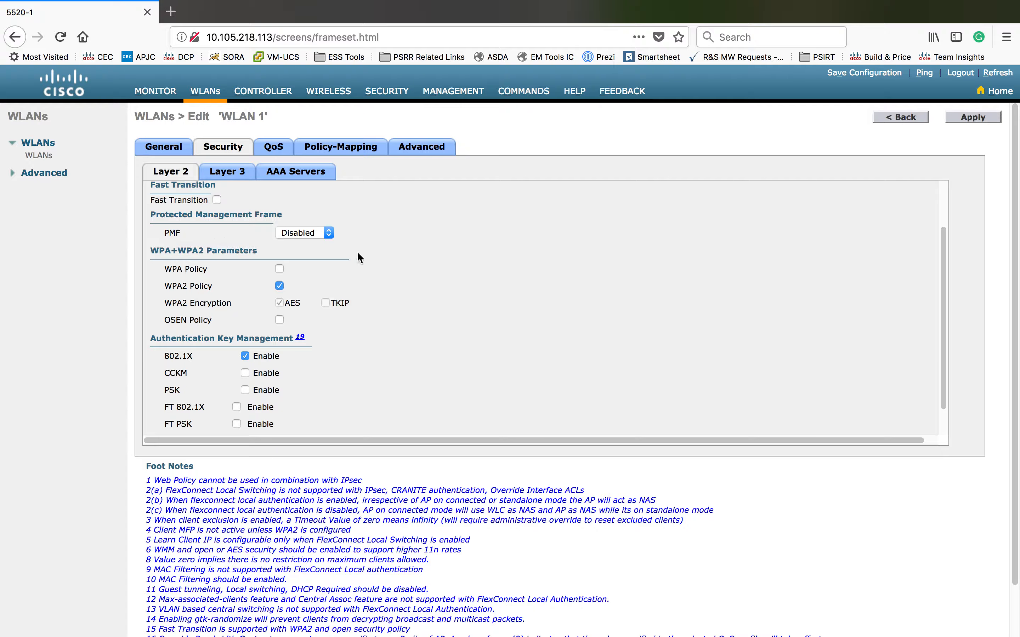
pyautogui.click(280, 270)
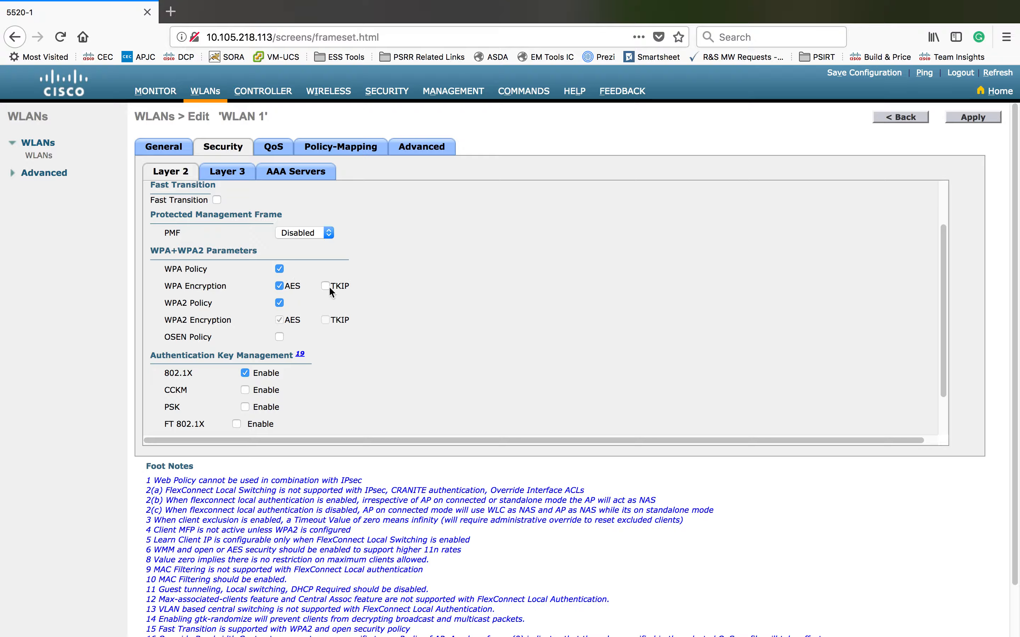
# Enable PSK as the authentication key management method, keeping the PSK format at ASCII.
pyautogui.scroll(-1, 377, 314)
pyautogui.scroll(-2, 380, 319)
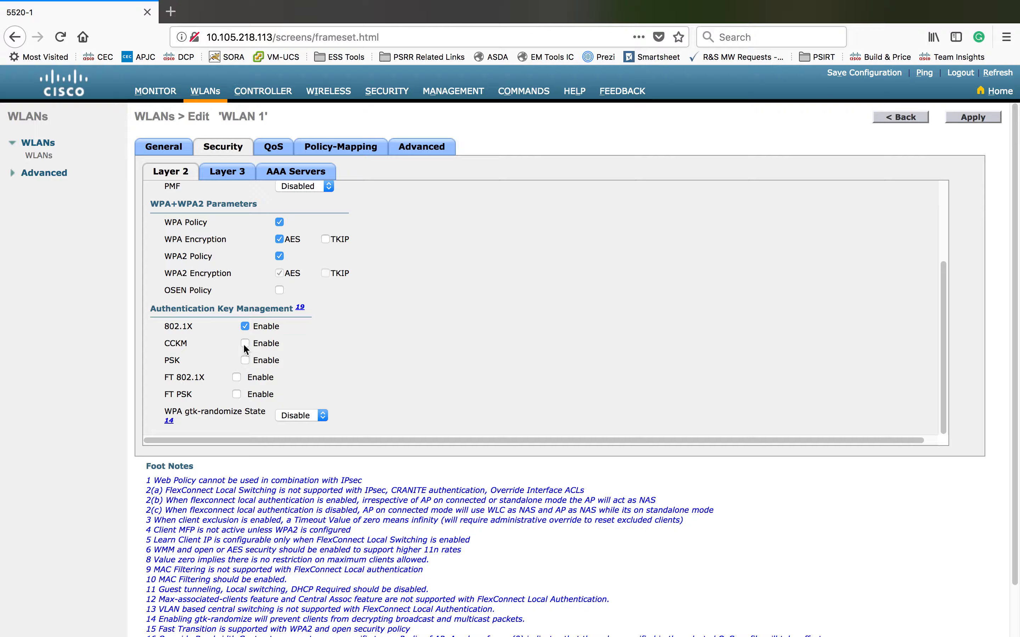
pyautogui.click(244, 361)
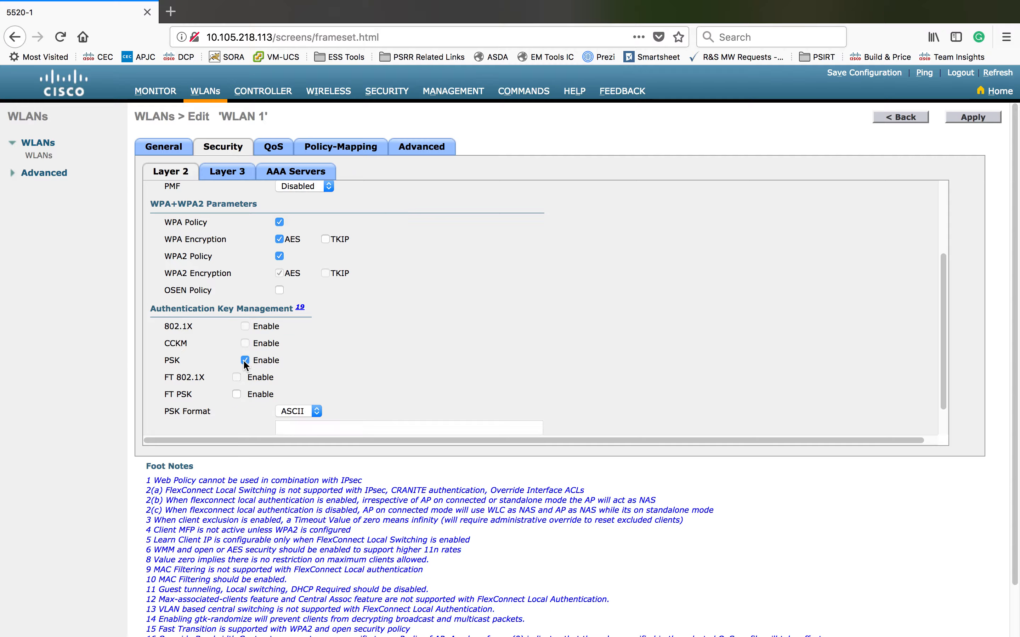
pyautogui.scroll(-2, 339, 368)
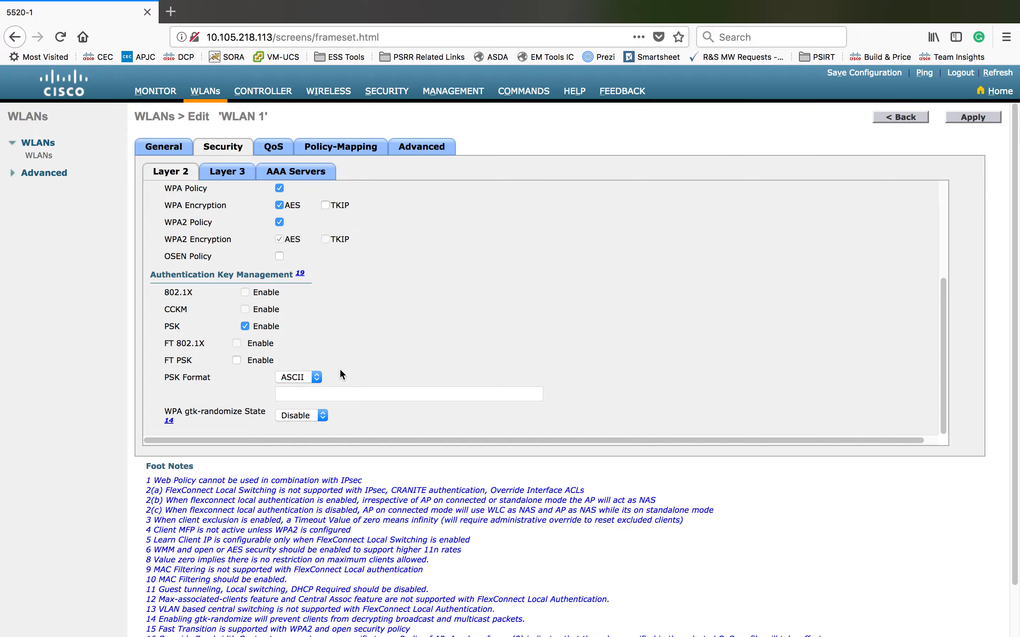
pyautogui.click(335, 393)
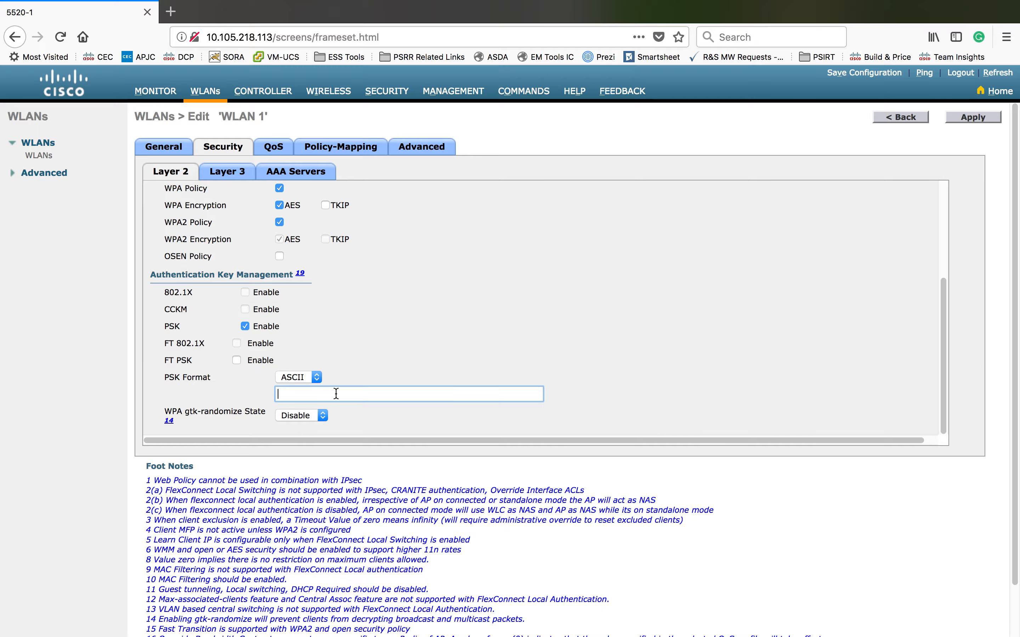
pyautogui.click(317, 379)
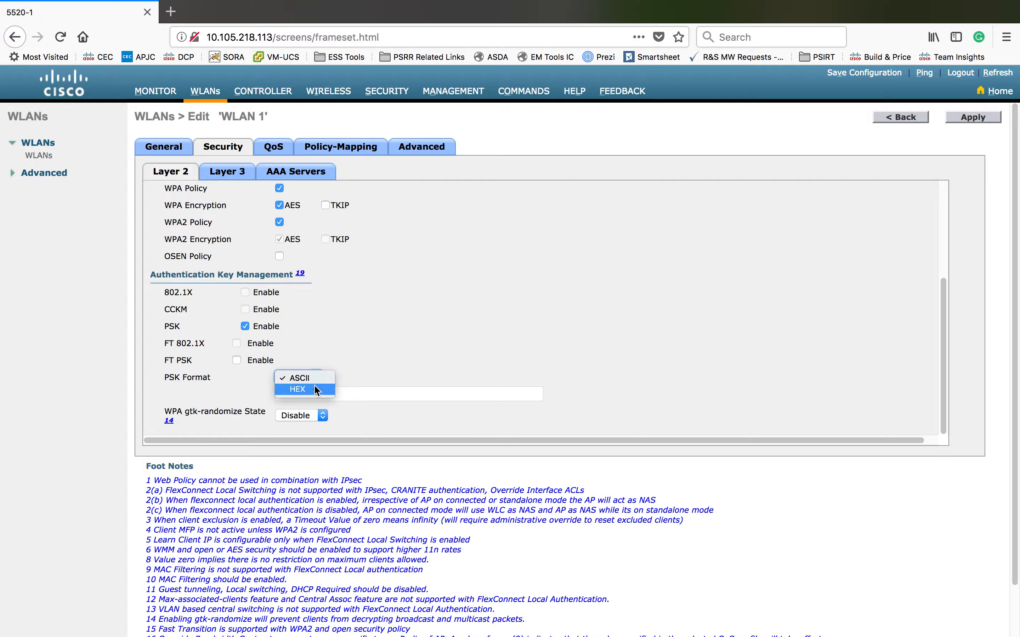
pyautogui.click(454, 364)
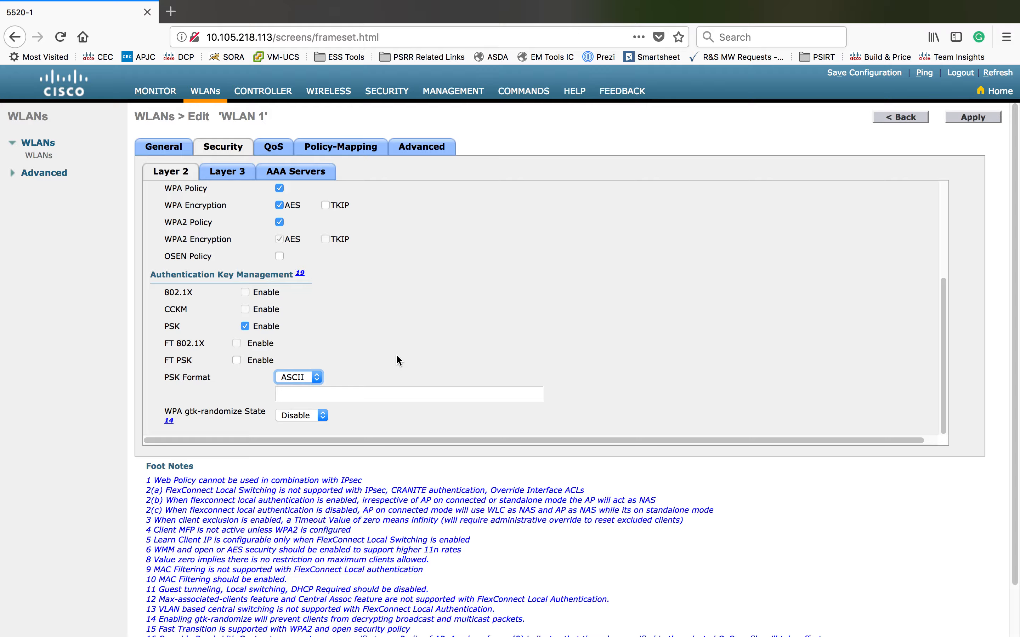
# Set the WLAN's Layer 3 security to Web Policy and acknowledge the DNS traffic notice.
pyautogui.scroll(5, 396, 358)
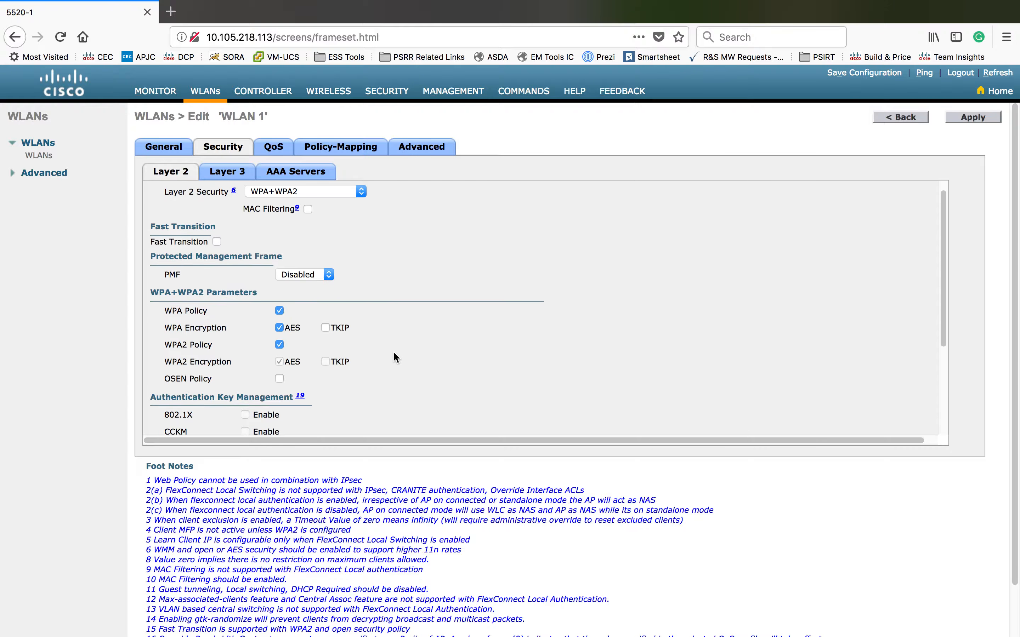
pyautogui.click(224, 181)
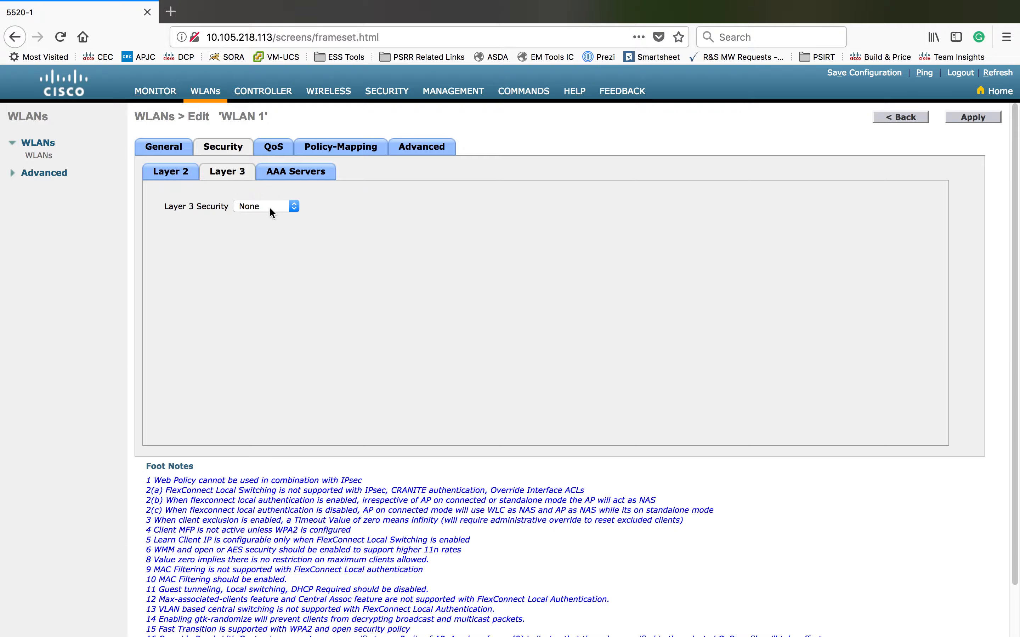
pyautogui.click(294, 208)
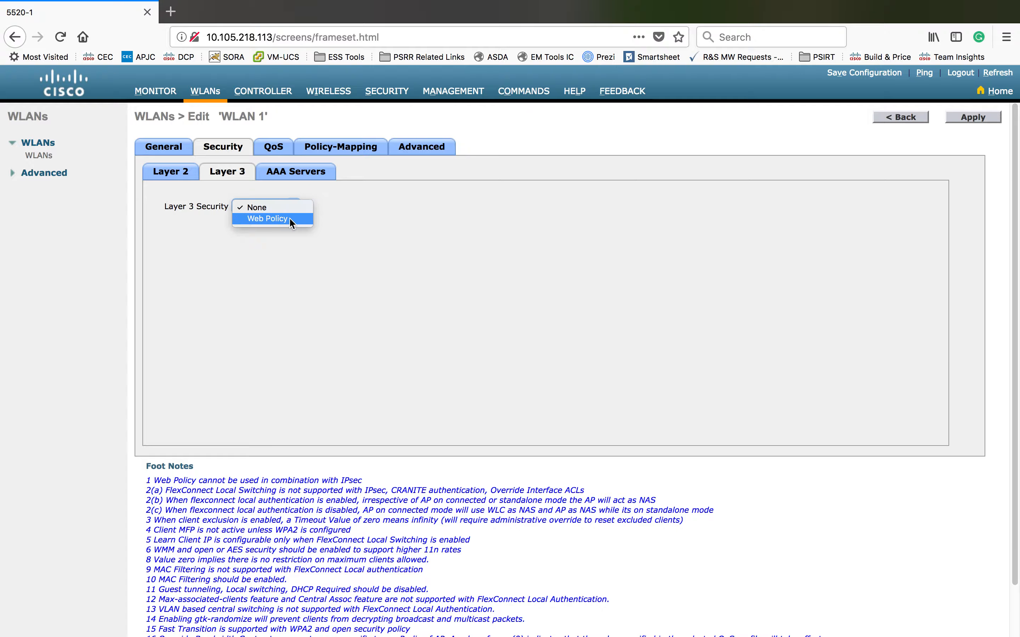
pyautogui.click(291, 219)
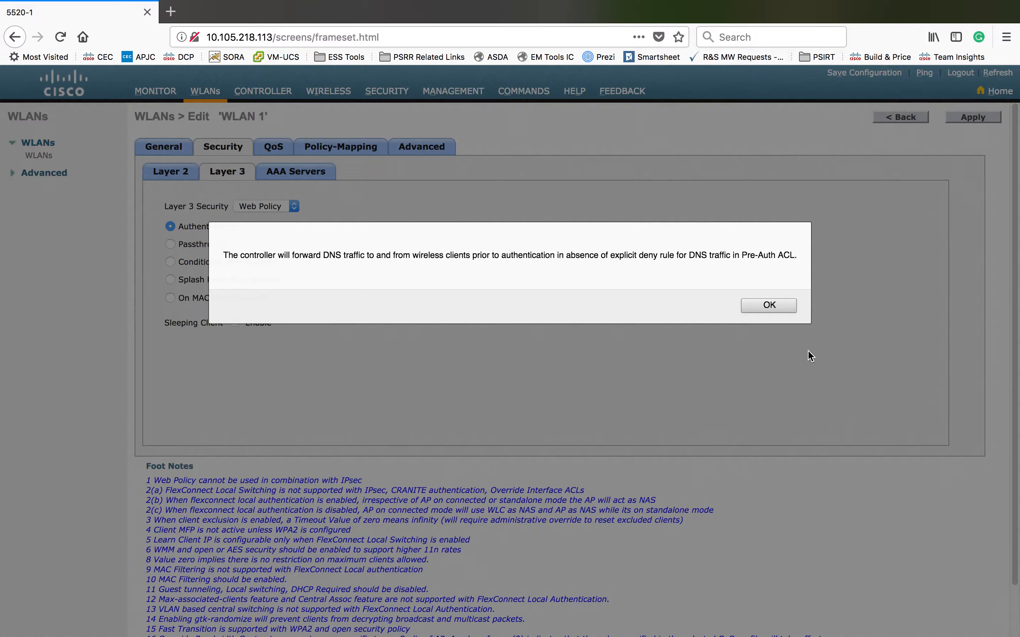
pyautogui.click(770, 308)
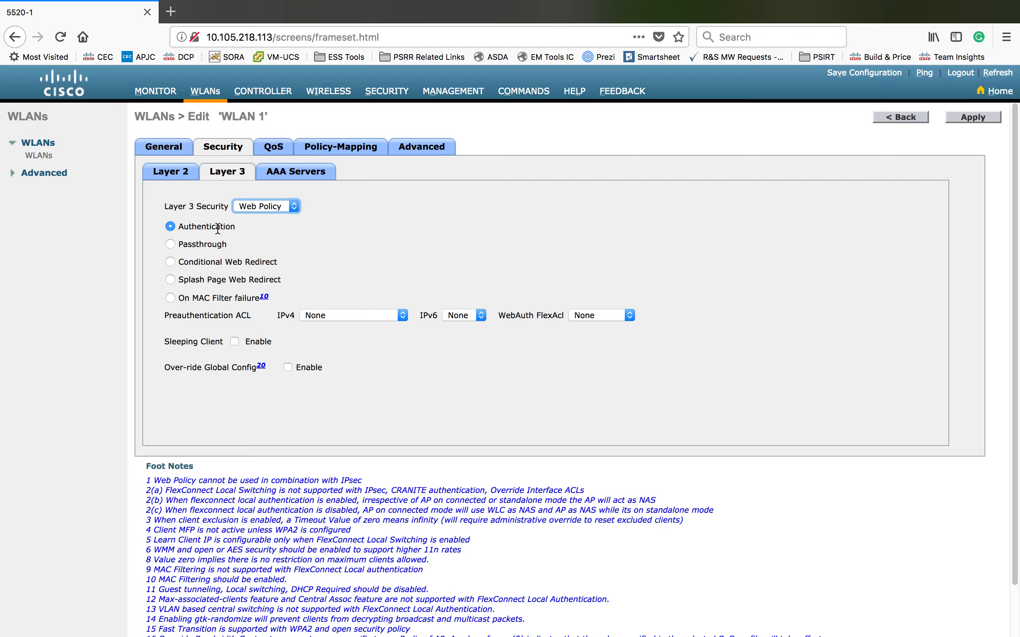
# Try the Passthrough, Conditional Web Redirect, Splash Page Web Redirect and On MAC Filter failure web policy options, returning to Authentication.
pyautogui.click(171, 245)
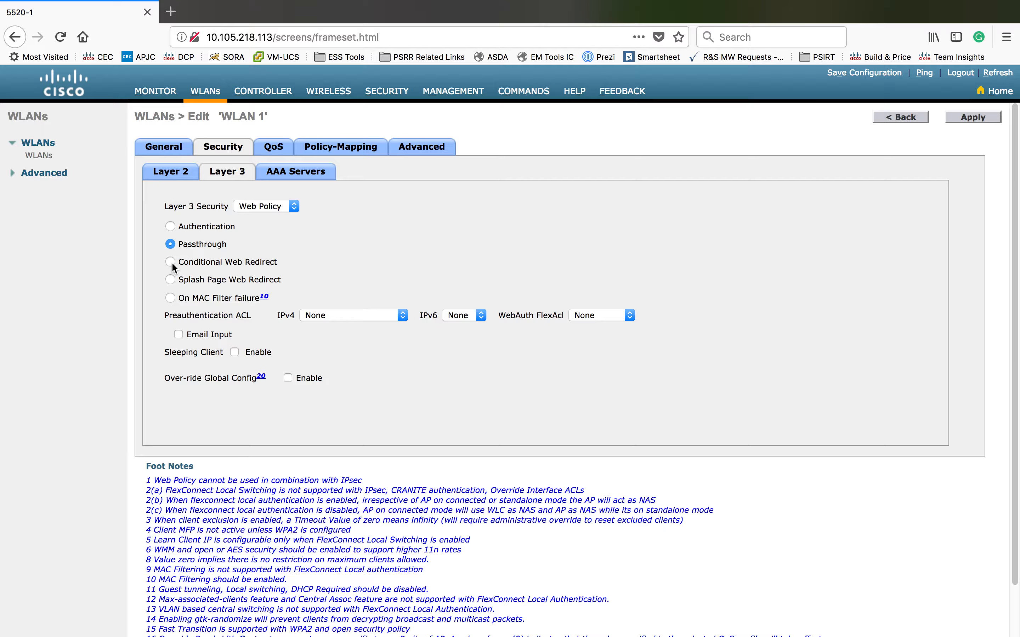
pyautogui.click(170, 261)
pyautogui.click(170, 279)
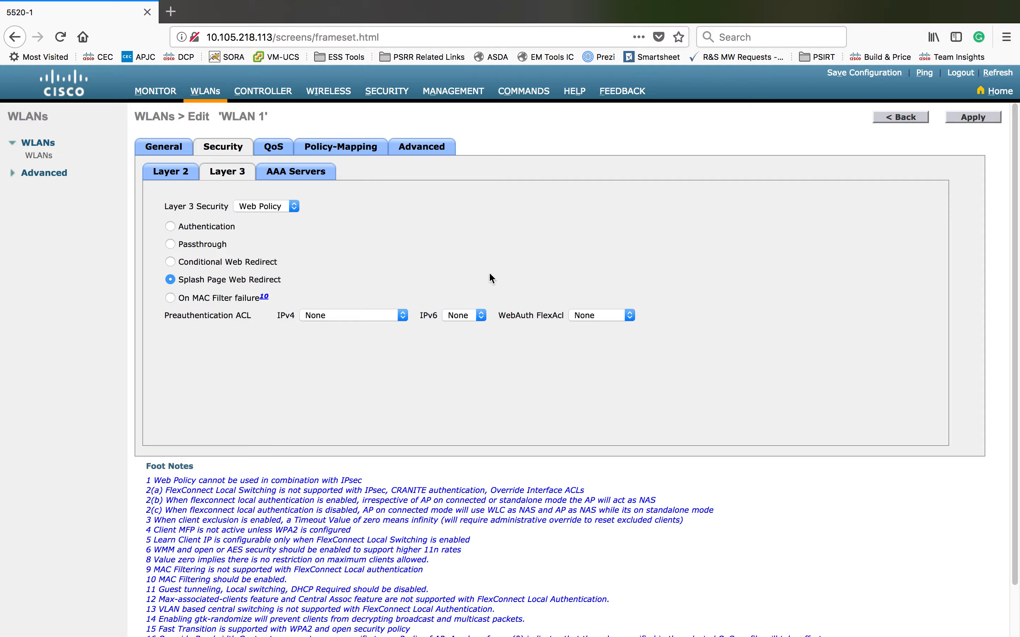
pyautogui.click(171, 298)
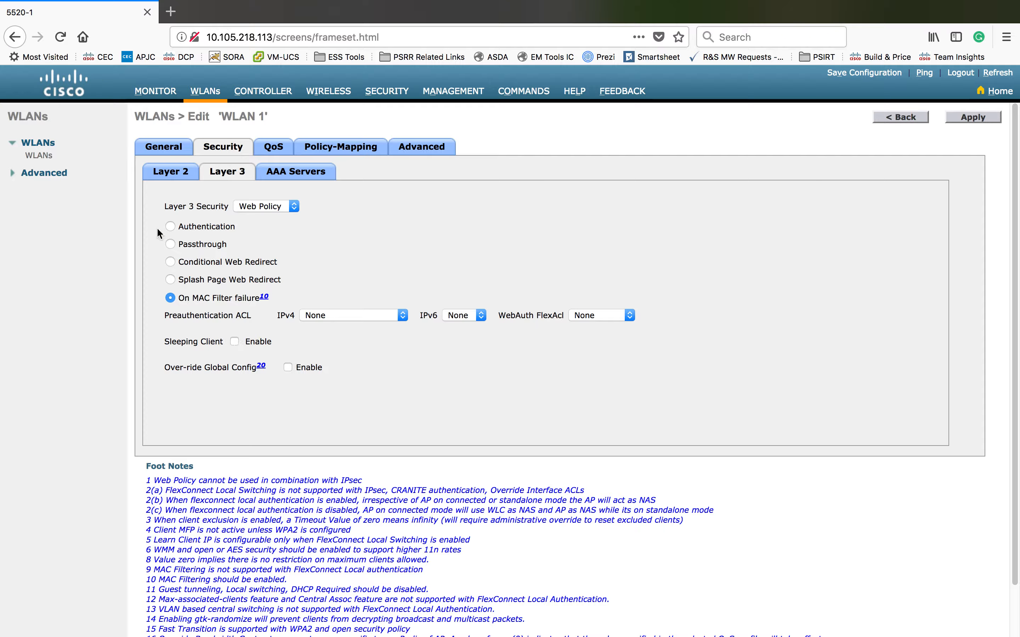
pyautogui.click(171, 227)
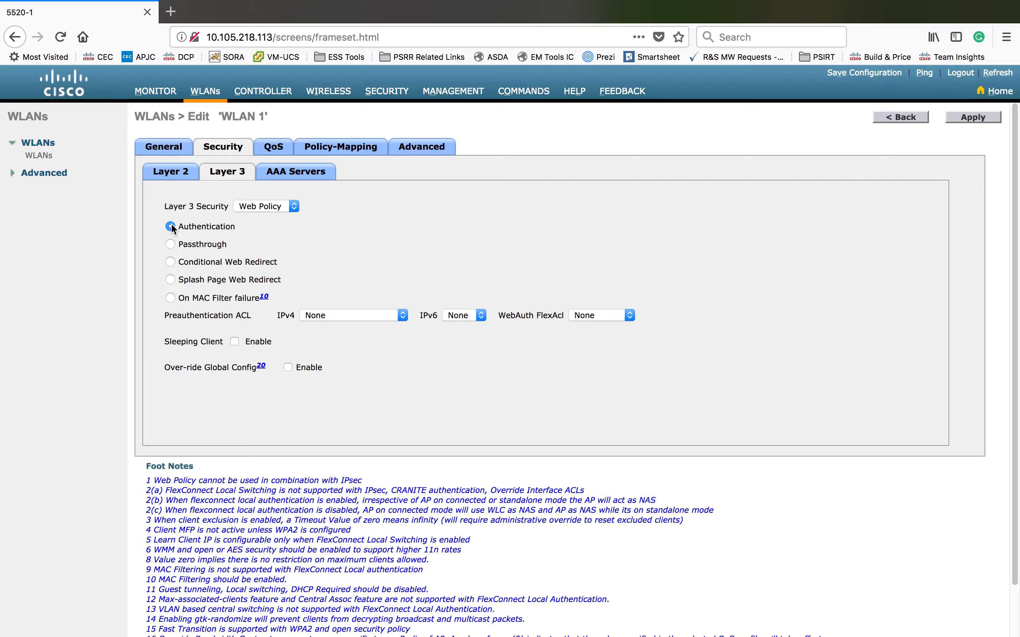
# Set the web policy to Passthrough with Email Input enabled, keeping the IPv4 preauthentication ACL at None.
pyautogui.click(171, 244)
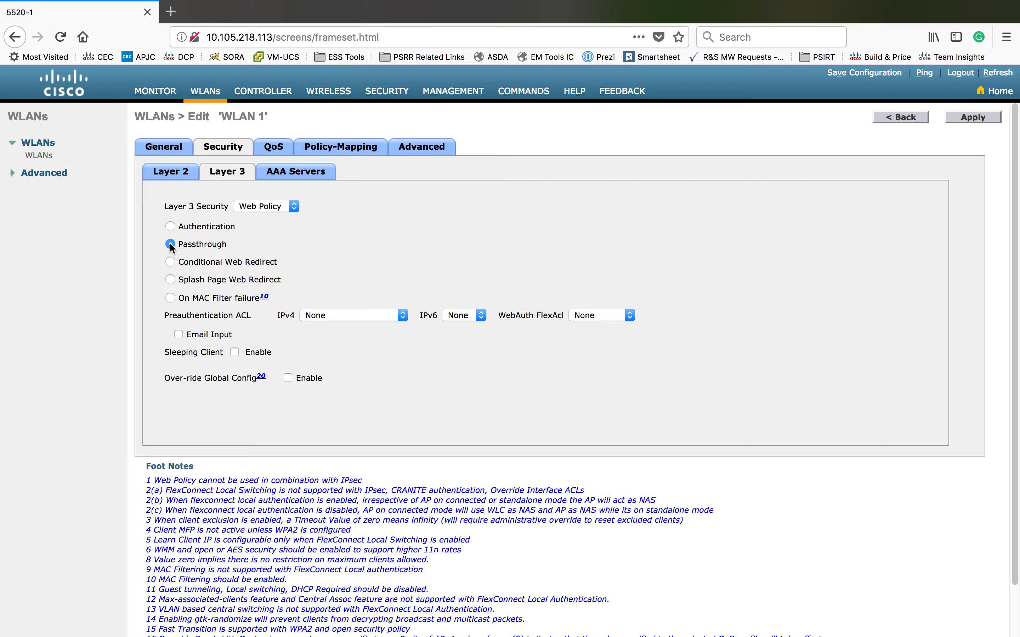
pyautogui.doubleClick(212, 244)
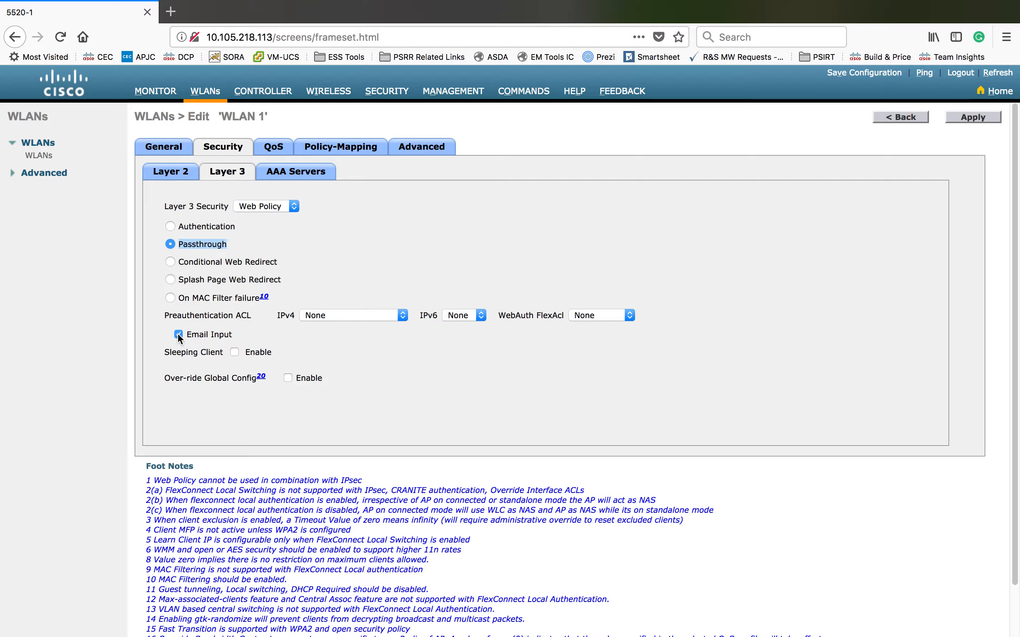
pyautogui.click(403, 316)
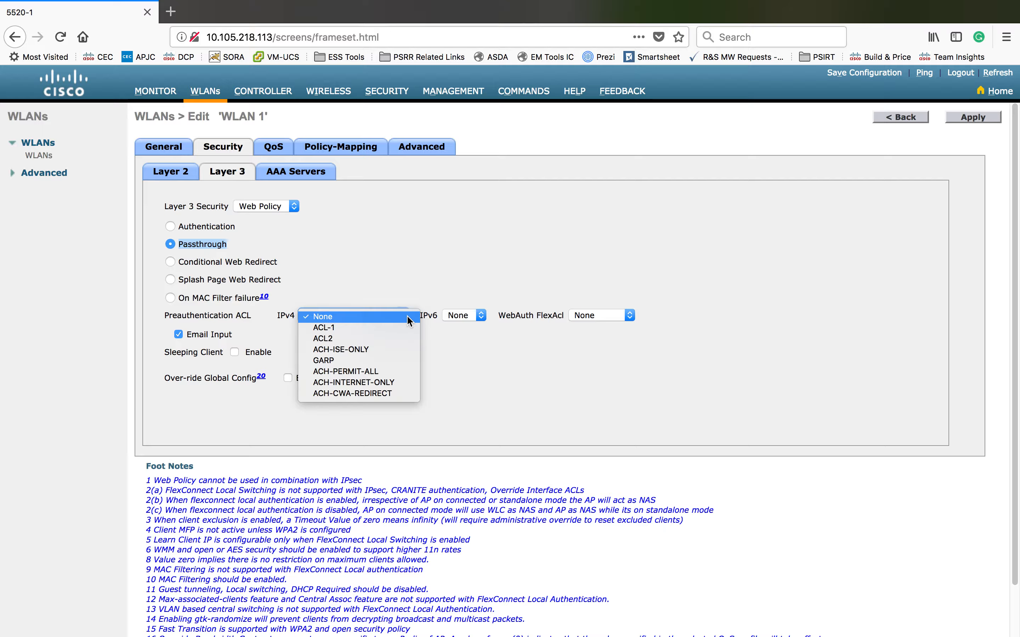
pyautogui.click(547, 262)
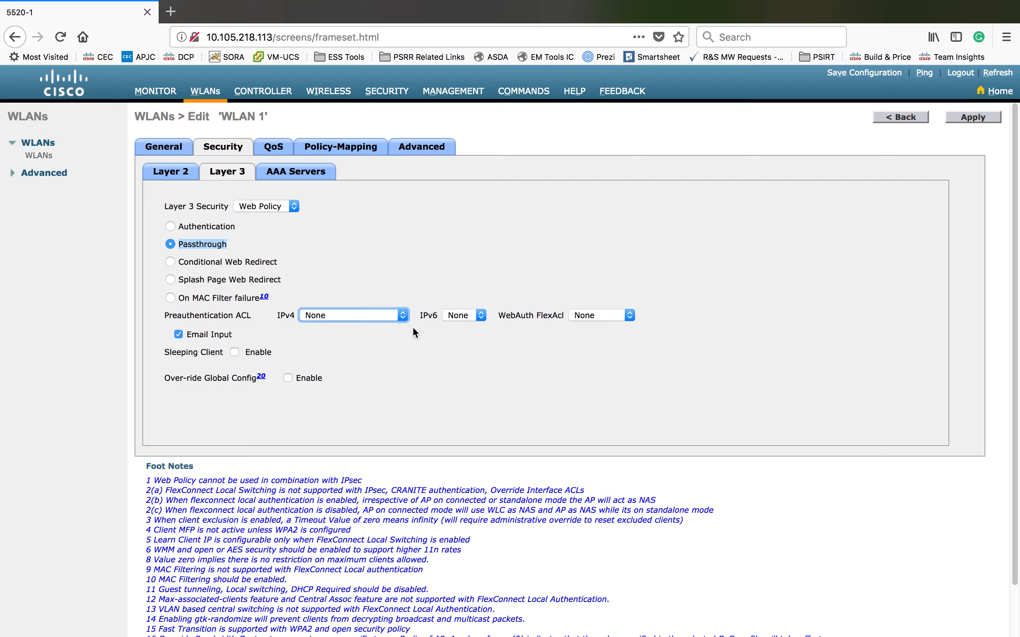
# Assign RADIUS authentication servers for the WLAN: 10.3.140.7 port 1812 as Server 1 and 10.3.140.6 port 1812 as Server 2.
pyautogui.click(299, 181)
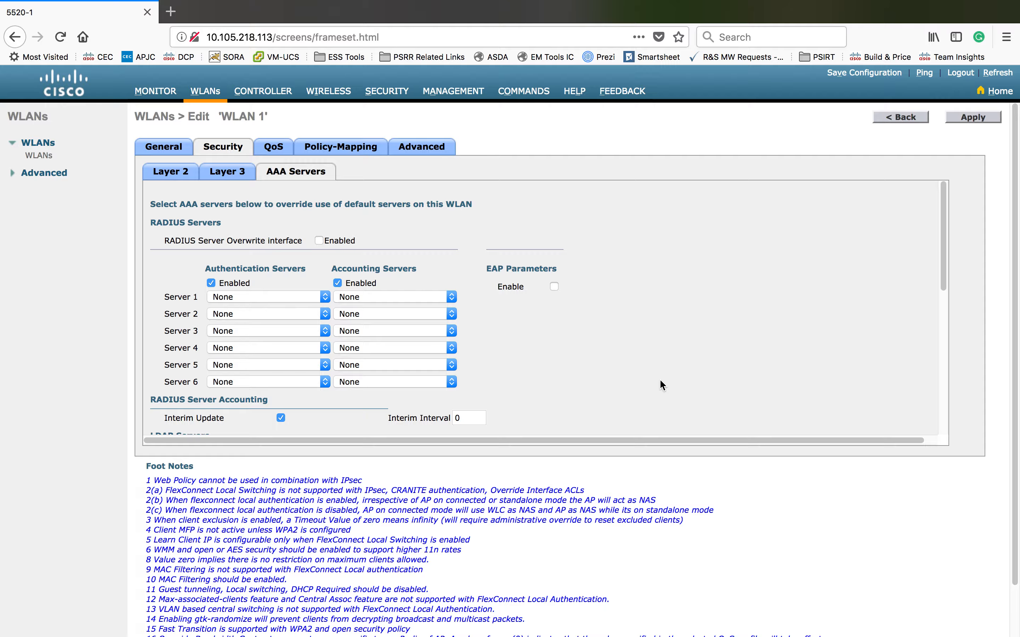
pyautogui.click(325, 299)
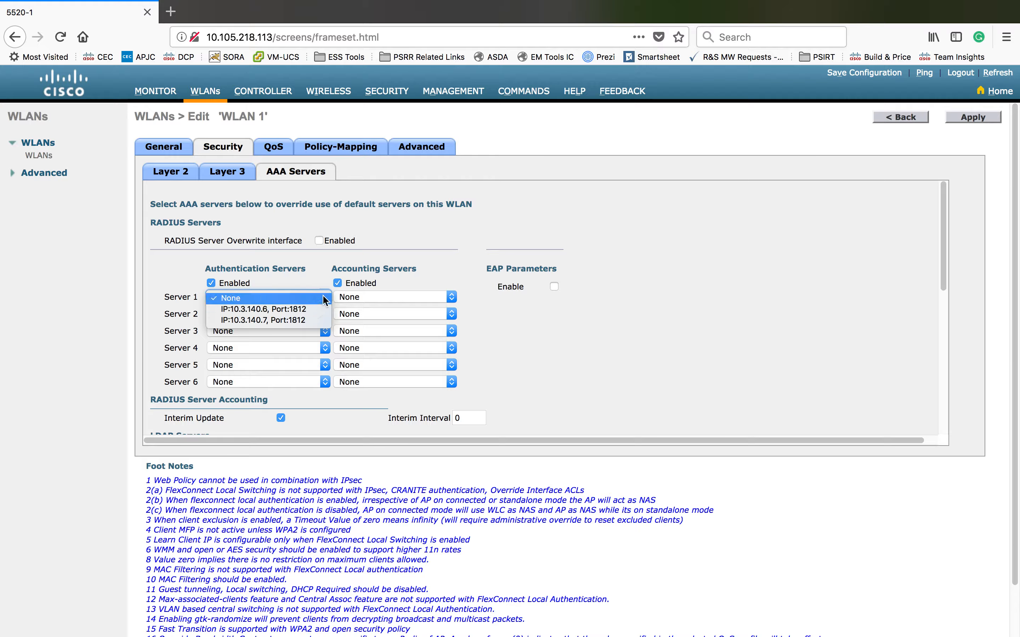
pyautogui.click(724, 365)
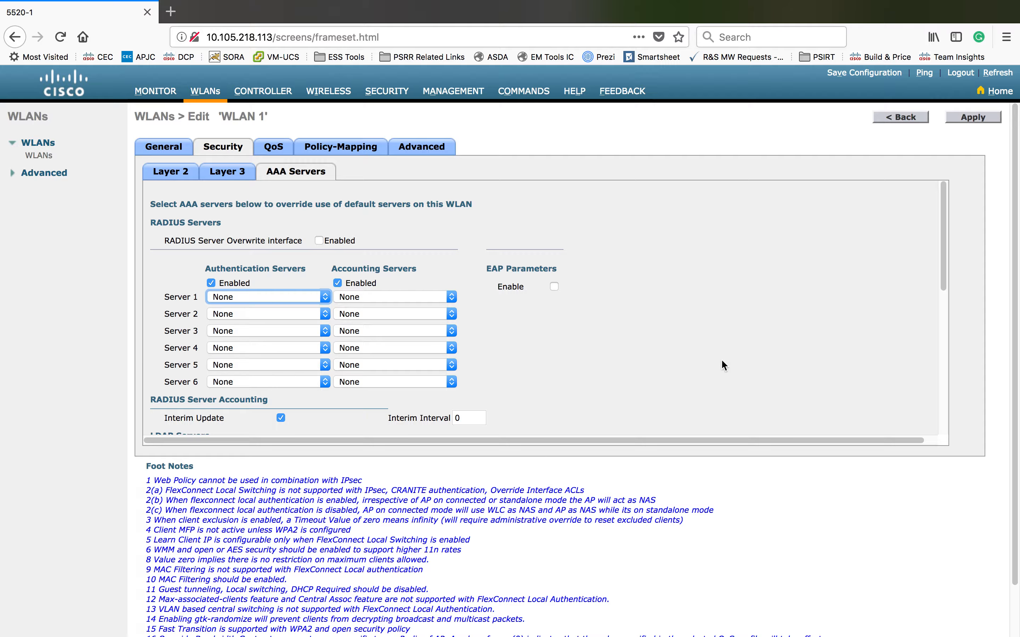
pyautogui.click(325, 298)
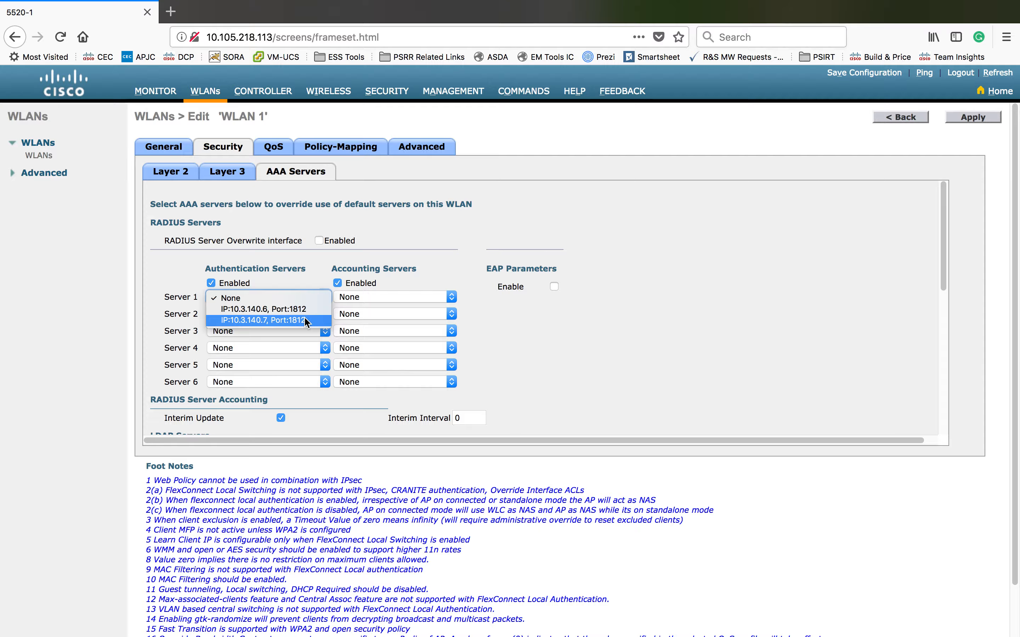
pyautogui.click(304, 318)
pyautogui.click(305, 318)
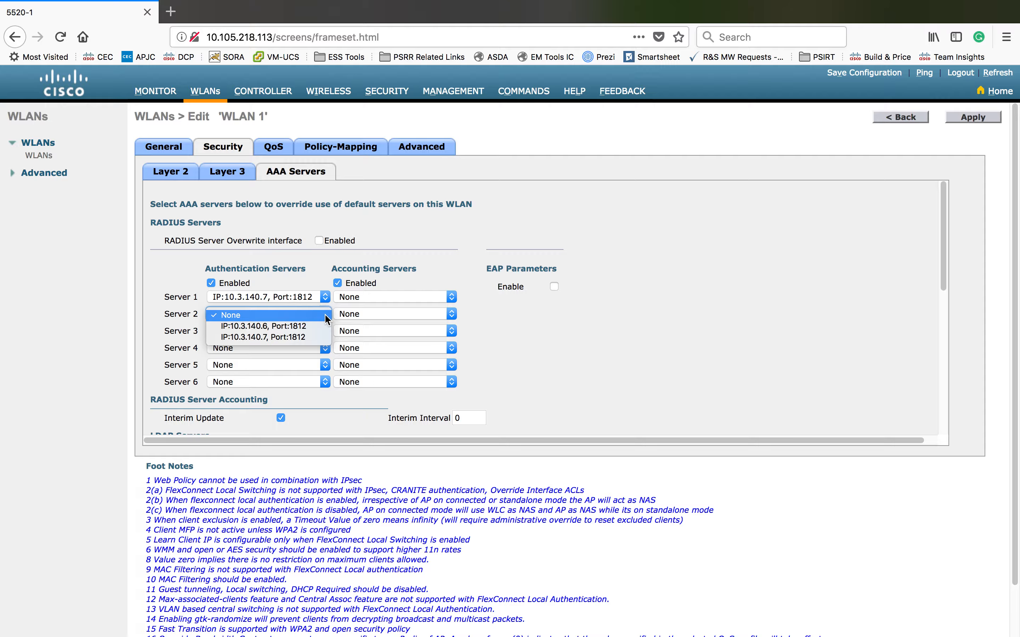
pyautogui.click(310, 331)
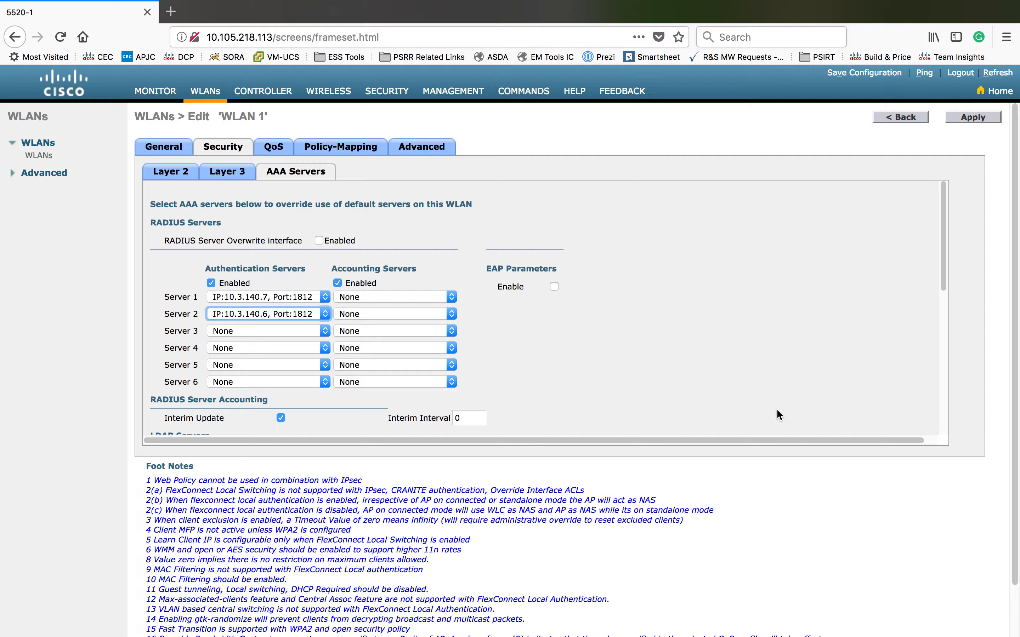
# Review the LDAP, Local EAP and web-auth priority order settings, plus the RADIUS Server Overwrite interface option.
pyautogui.scroll(-6, 777, 411)
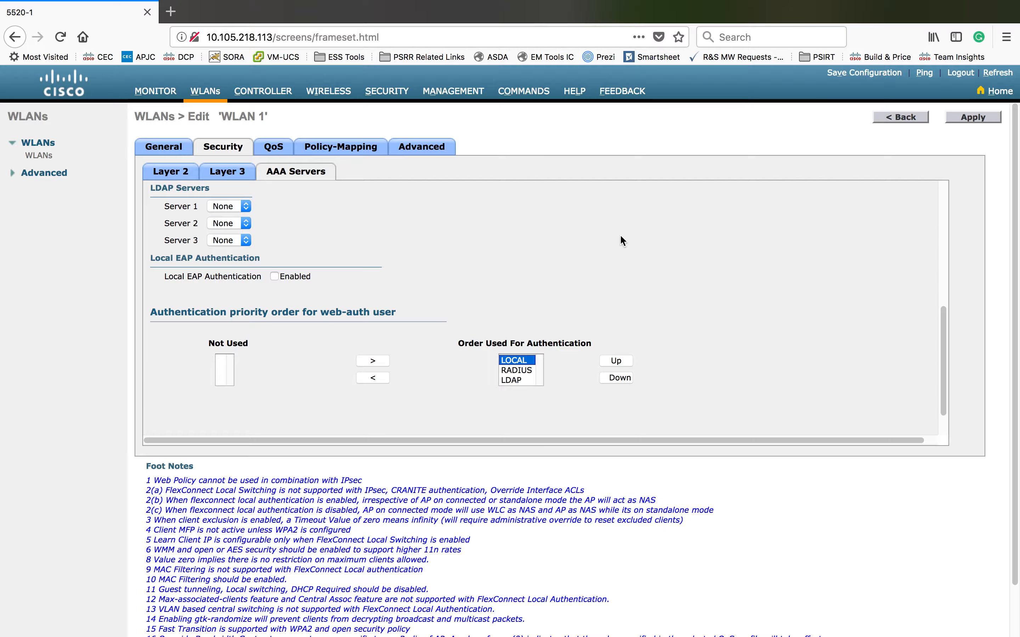
pyautogui.scroll(6, 620, 237)
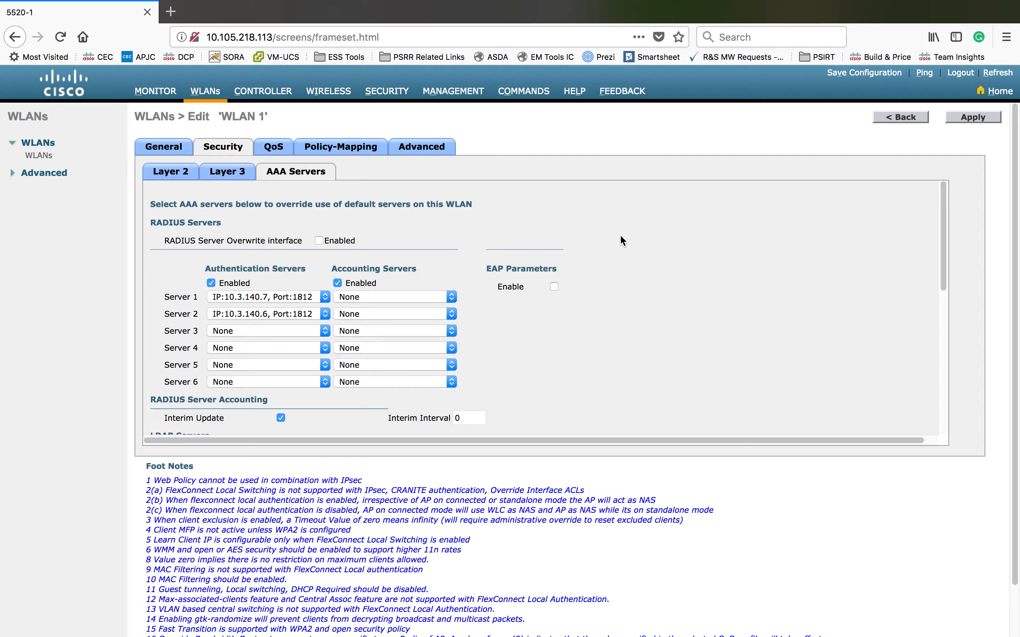
pyautogui.tripleClick(251, 240)
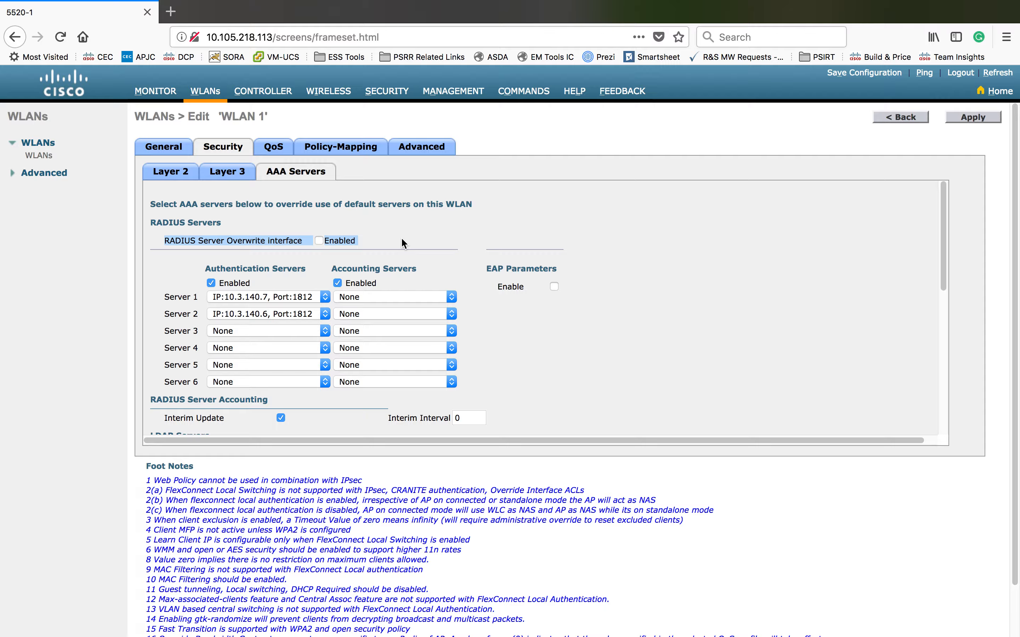
# In the WLAN's QoS settings, keep Quality of Service at Silver (best effort).
pyautogui.click(273, 148)
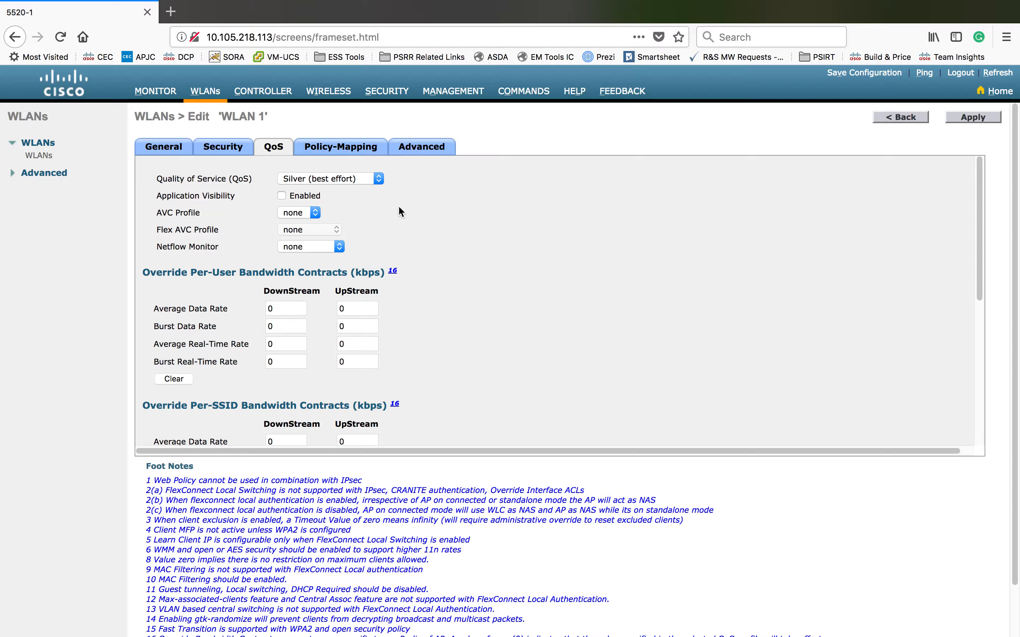
pyautogui.click(379, 178)
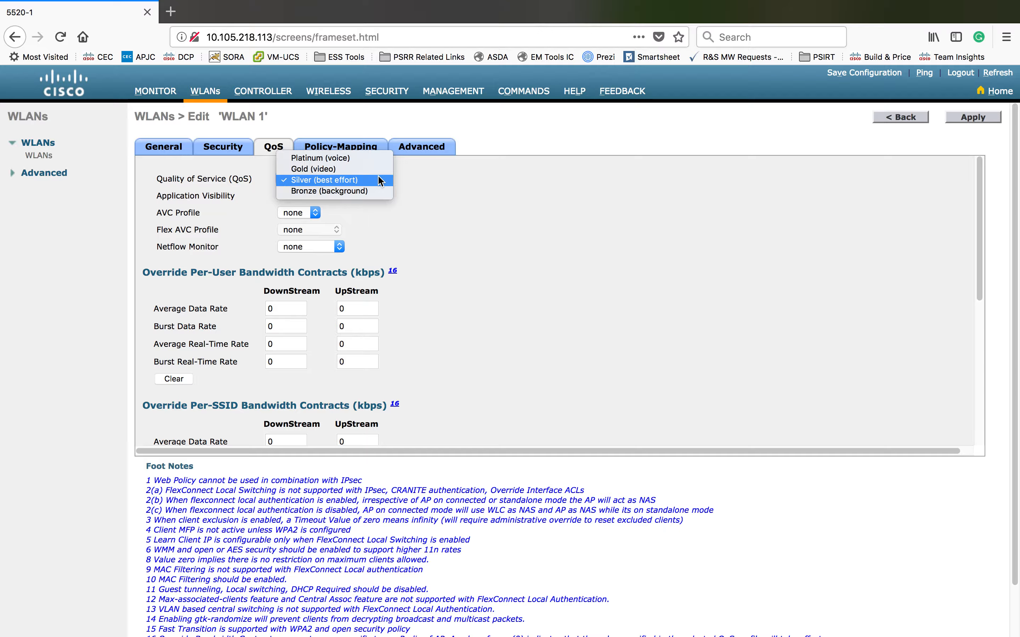
pyautogui.click(367, 180)
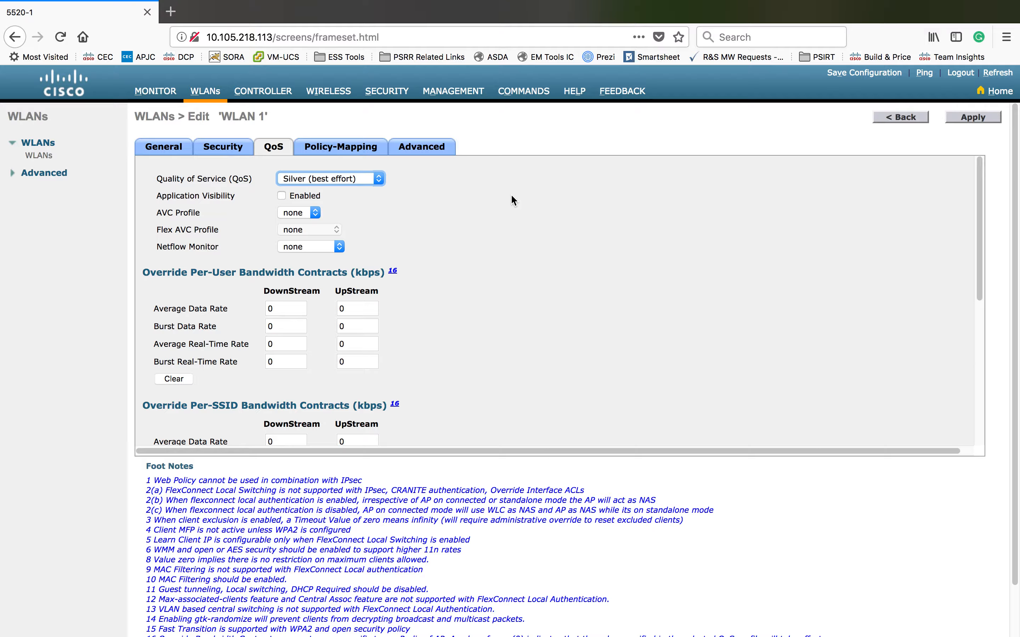
# Try turning Application Visibility on and off, and check the available AVC profiles, keeping none.
pyautogui.click(282, 197)
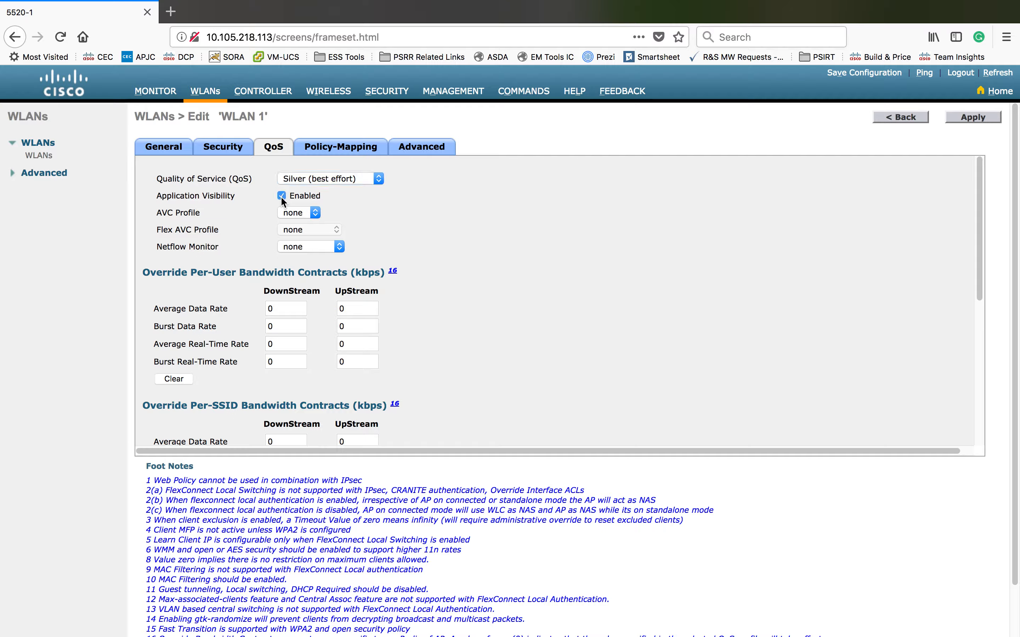
pyautogui.click(282, 197)
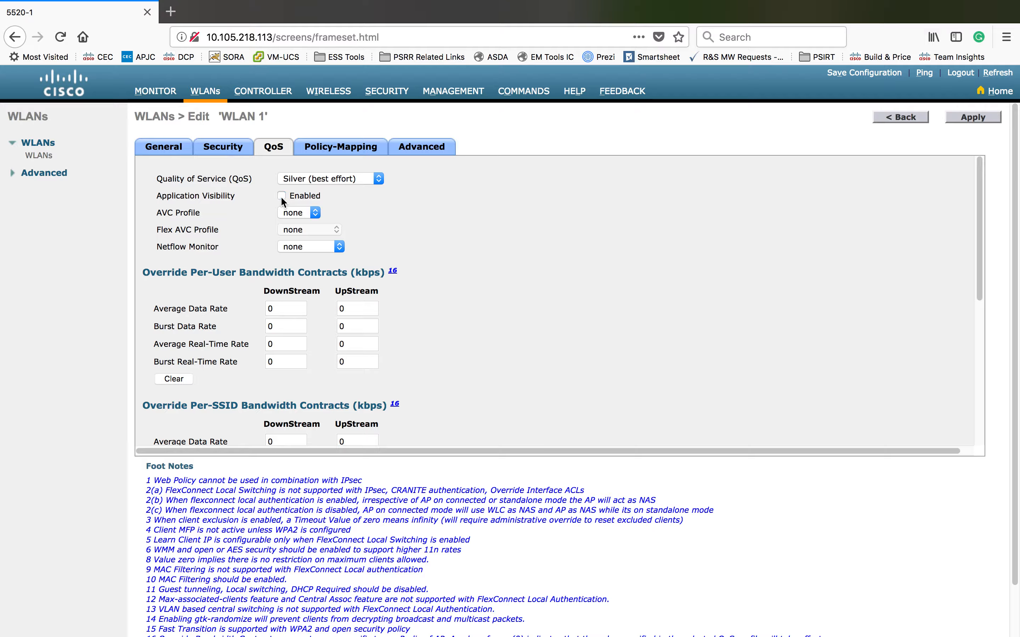
pyautogui.click(319, 212)
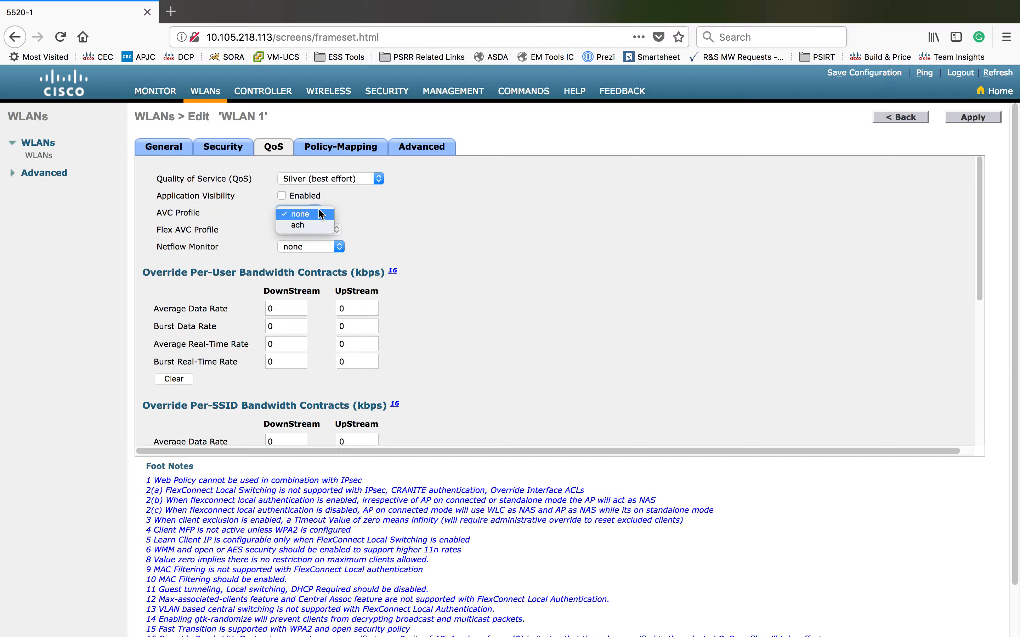
pyautogui.click(490, 241)
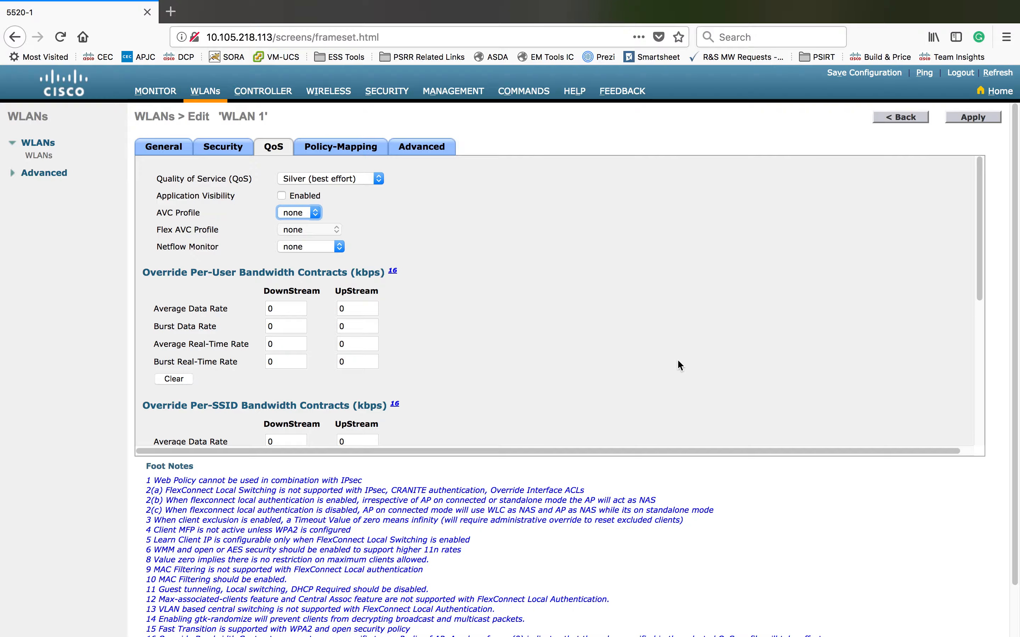
# Examine the per-user and per-SSID bandwidth contract overrides, the WMM policy choices and the Lync Policy settings.
pyautogui.scroll(-5, 678, 365)
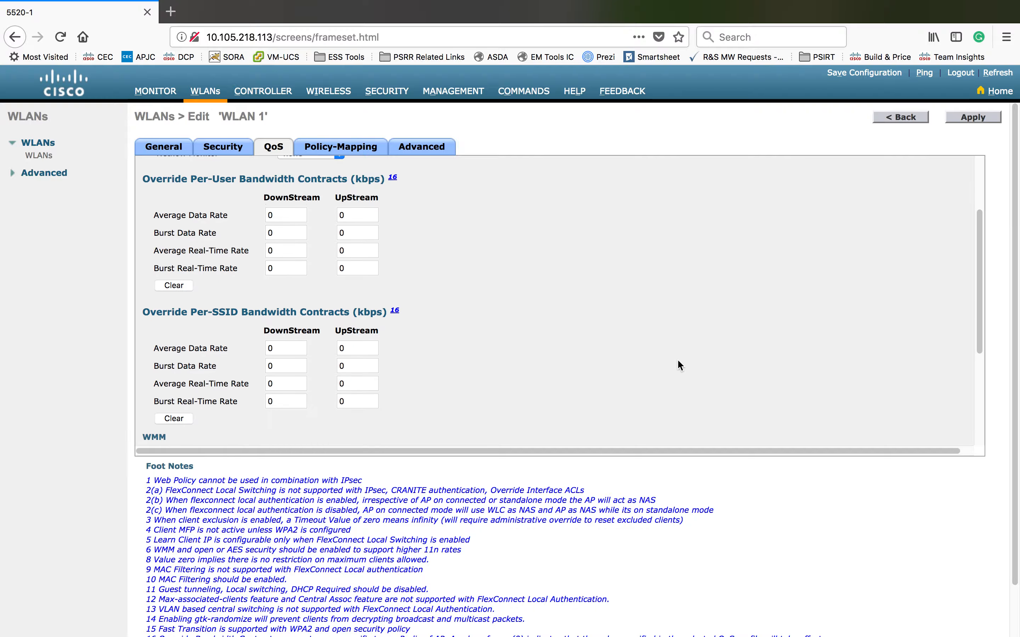
pyautogui.tripleClick(268, 166)
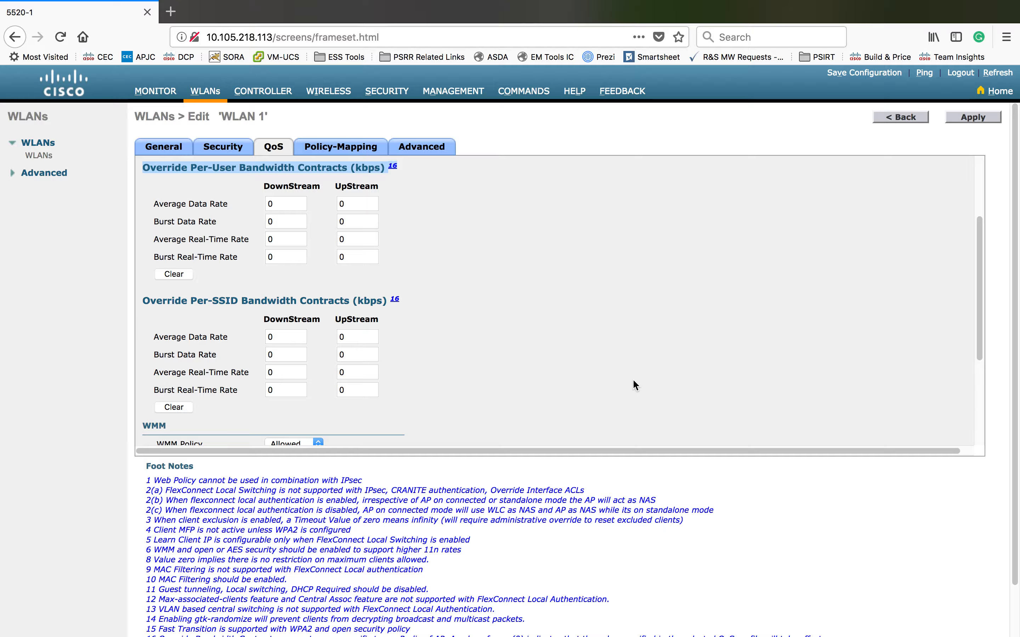
pyautogui.scroll(-5, 636, 385)
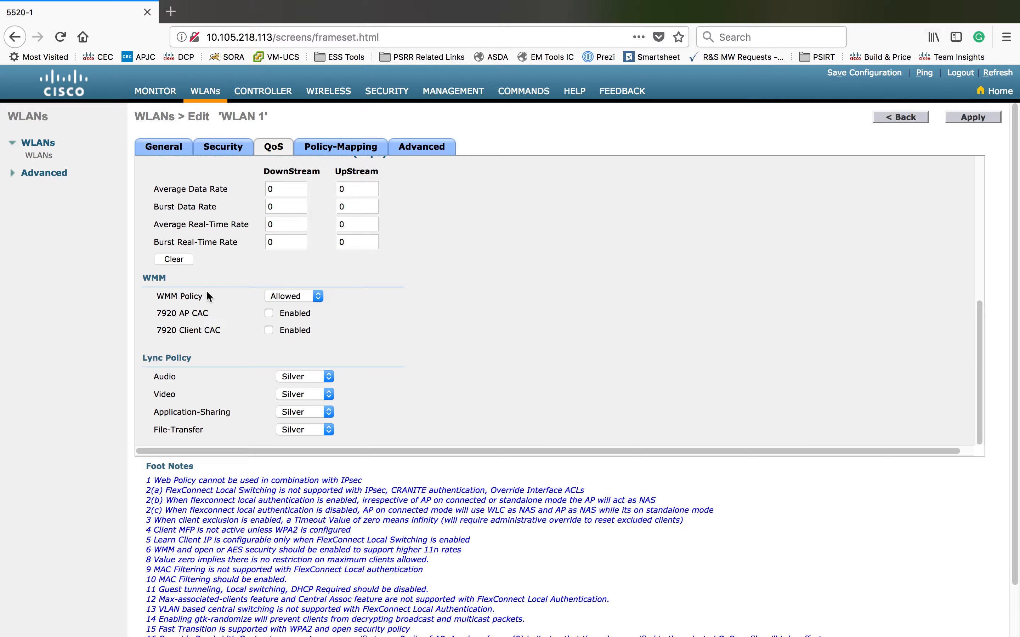
pyautogui.click(319, 297)
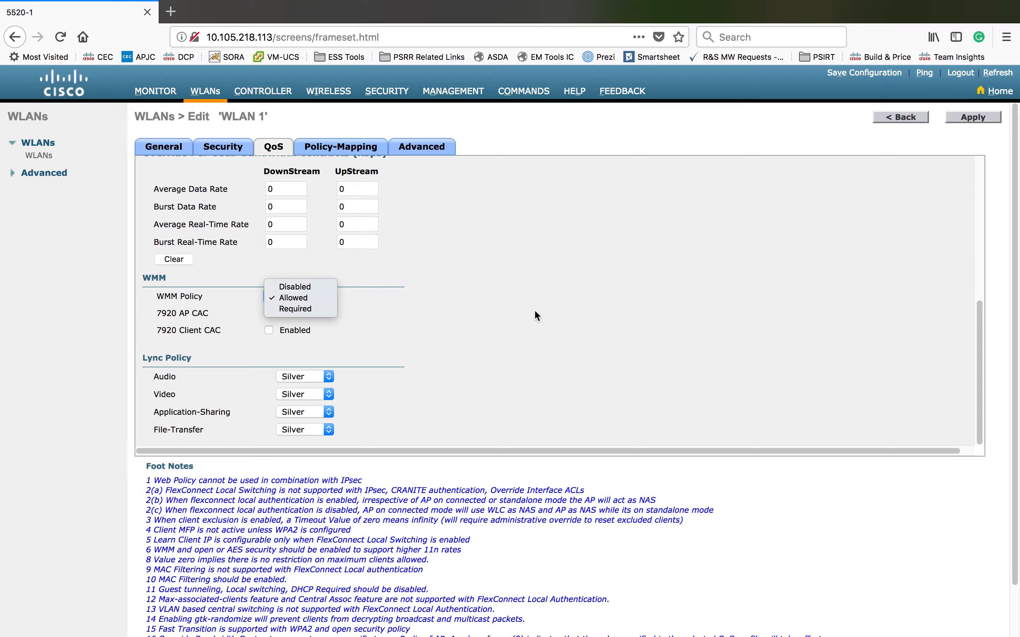
pyautogui.scroll(-3, 534, 311)
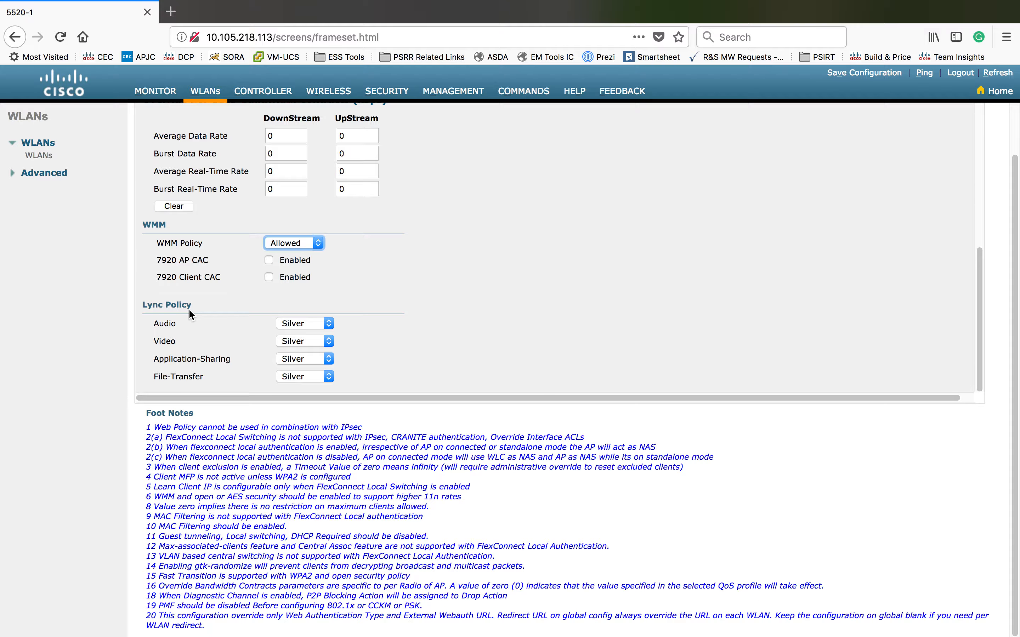
pyautogui.tripleClick(178, 305)
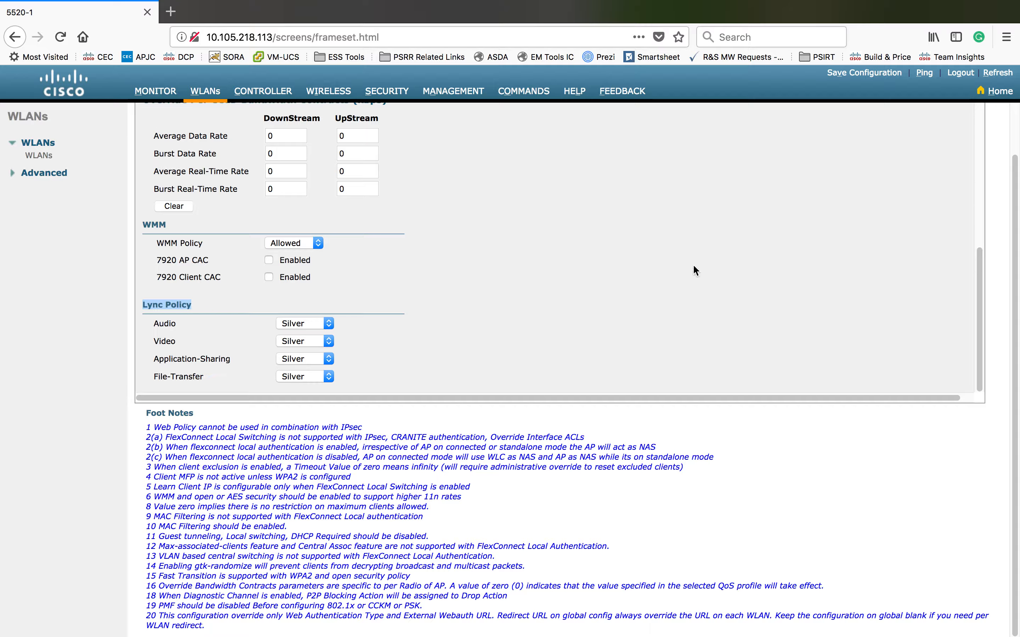
pyautogui.scroll(3, 694, 267)
pyautogui.scroll(3, 694, 266)
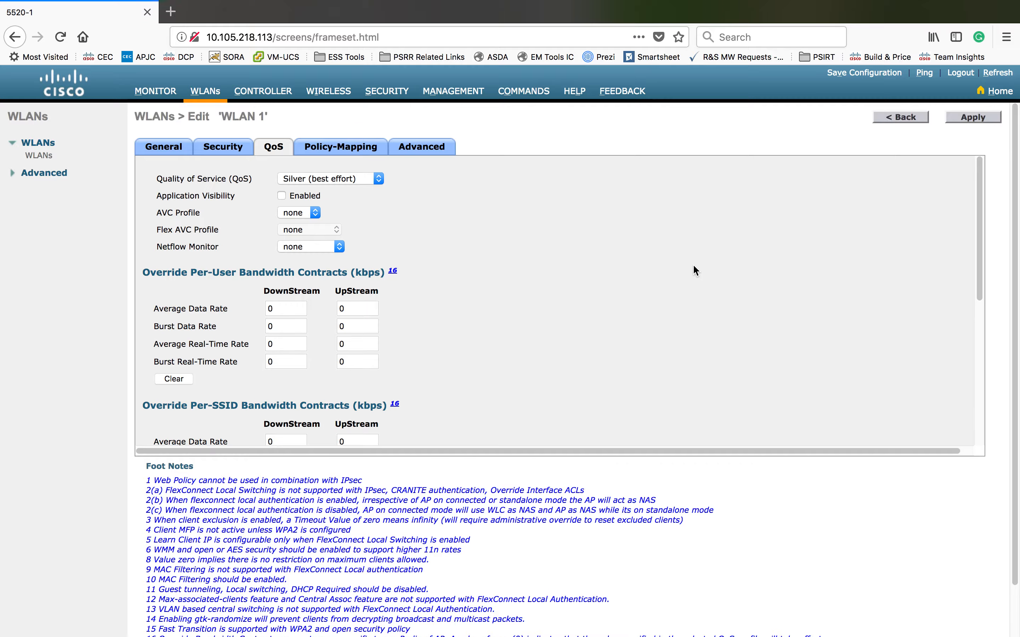
# Inspect the WLAN's policy mapping options for the priority index and local policy.
pyautogui.click(336, 147)
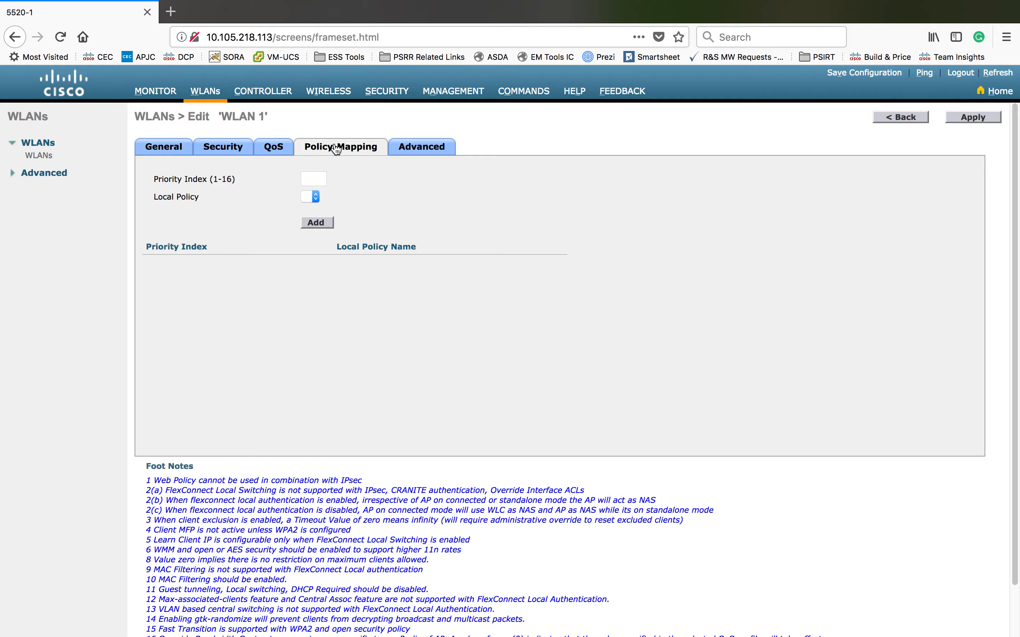
pyautogui.click(313, 178)
pyautogui.click(312, 197)
# In the WLAN's advanced settings, try toggling Allow AAA Override and inspect the Session Timeout and Aironet IE options.
pyautogui.click(428, 155)
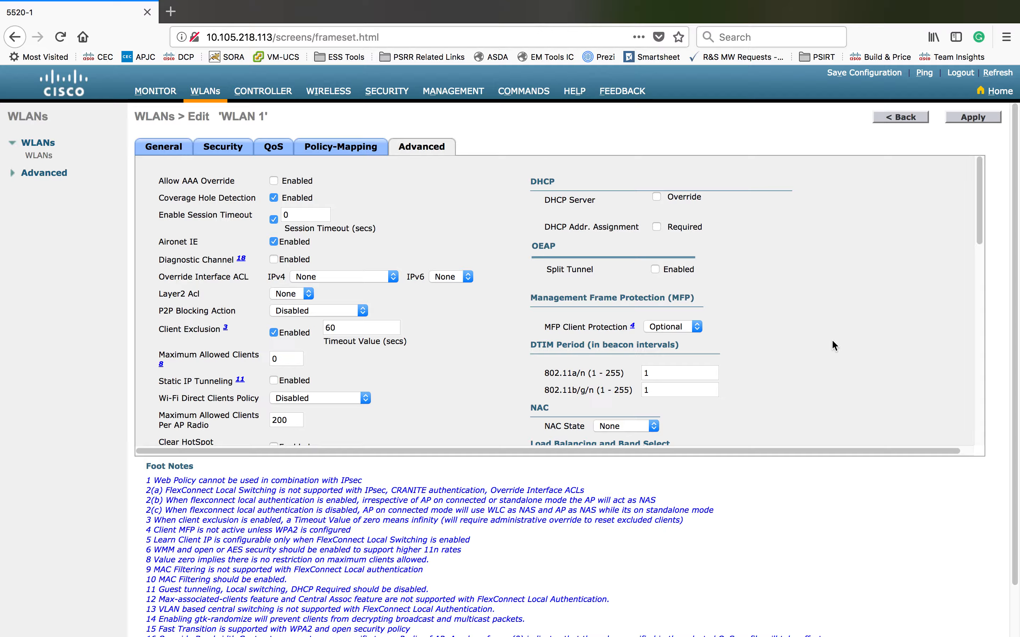
pyautogui.click(273, 181)
pyautogui.click(273, 181)
pyautogui.click(273, 182)
pyautogui.doubleClick(292, 216)
pyautogui.doubleClick(327, 248)
# Try to enable the Diagnostic Channel in the WLAN's advanced settings and decline the configuration change.
pyautogui.scroll(-3, 326, 248)
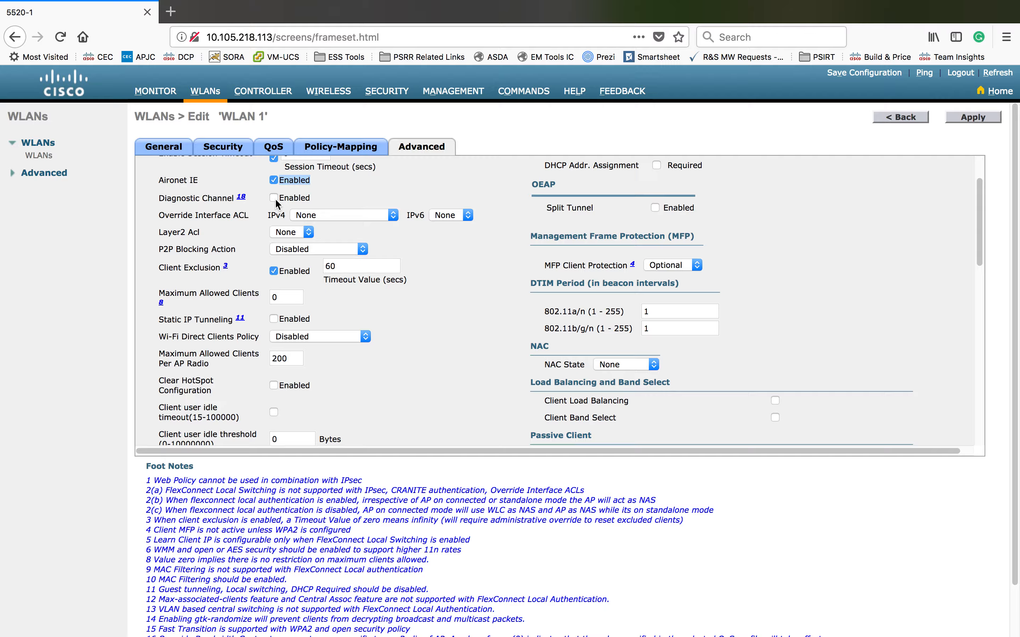
pyautogui.click(274, 199)
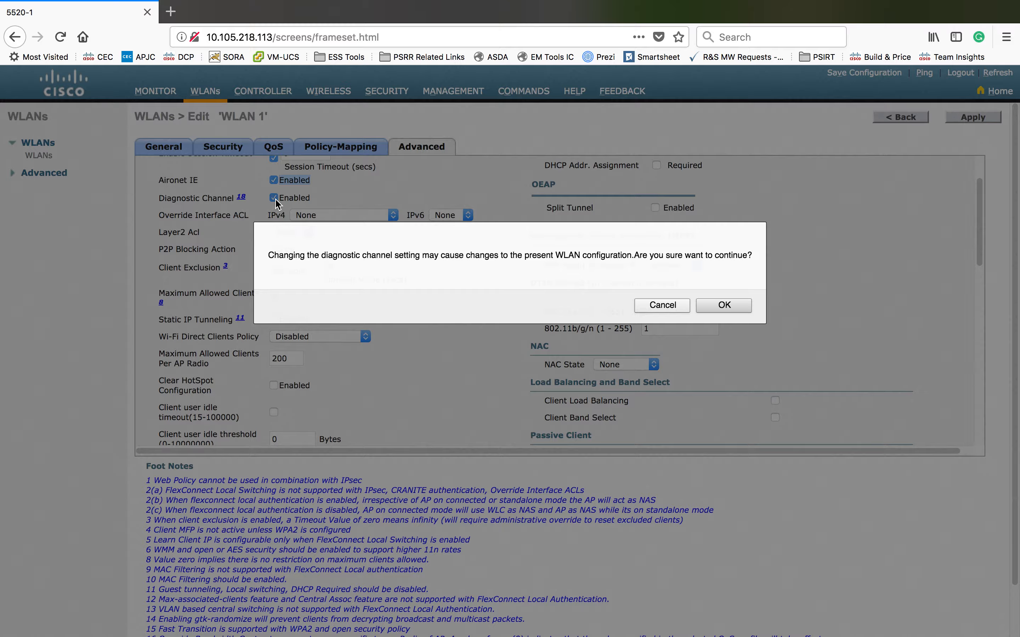
pyautogui.click(659, 306)
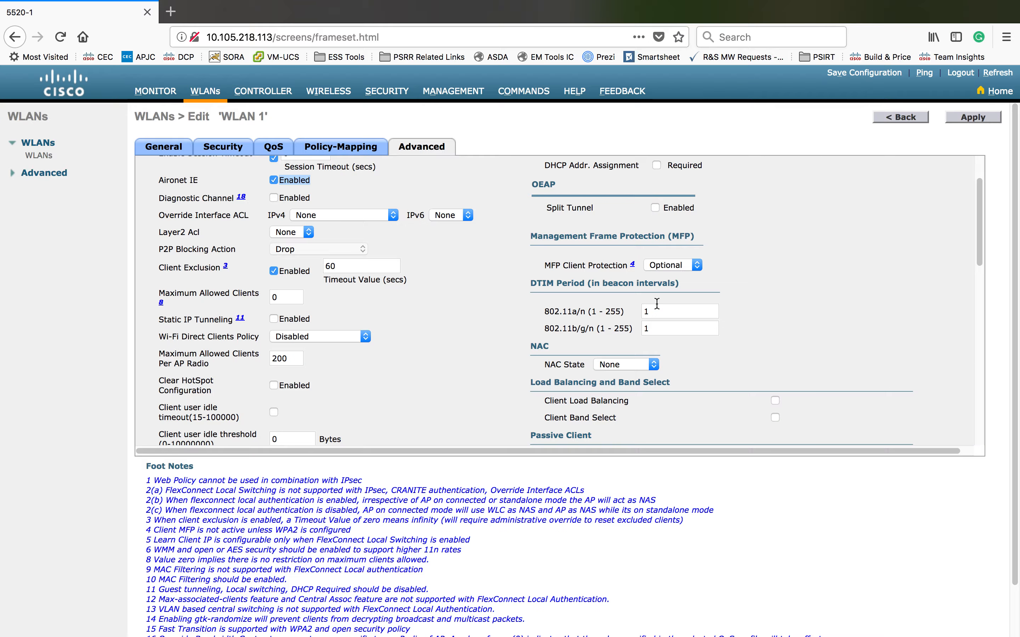
# Check the available choices for the IPv4 Override Interface ACL and the Layer2 ACL without changing either selection.
pyautogui.click(396, 214)
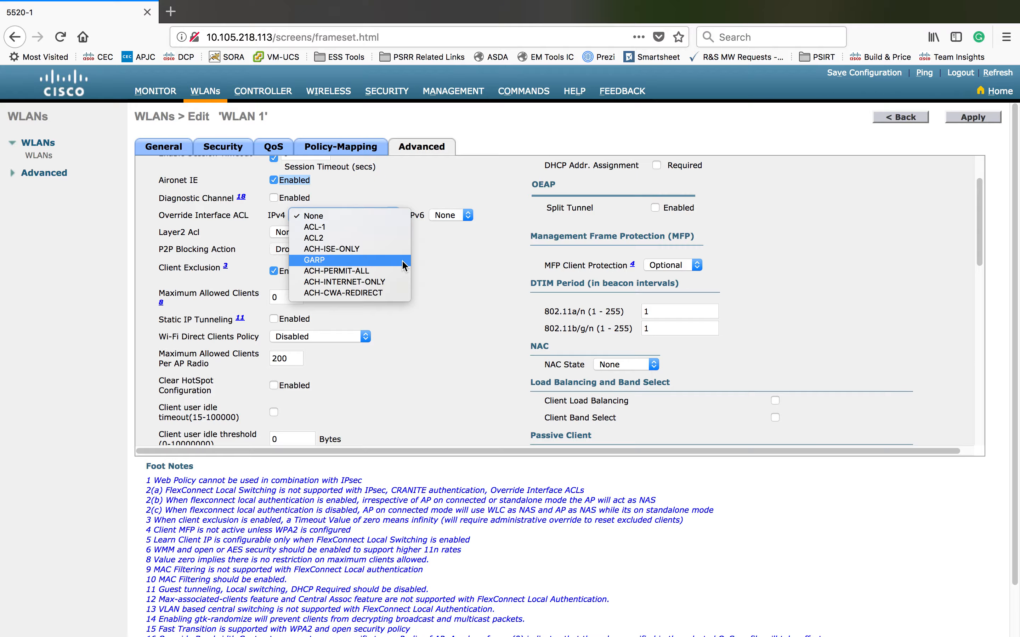
pyautogui.click(449, 261)
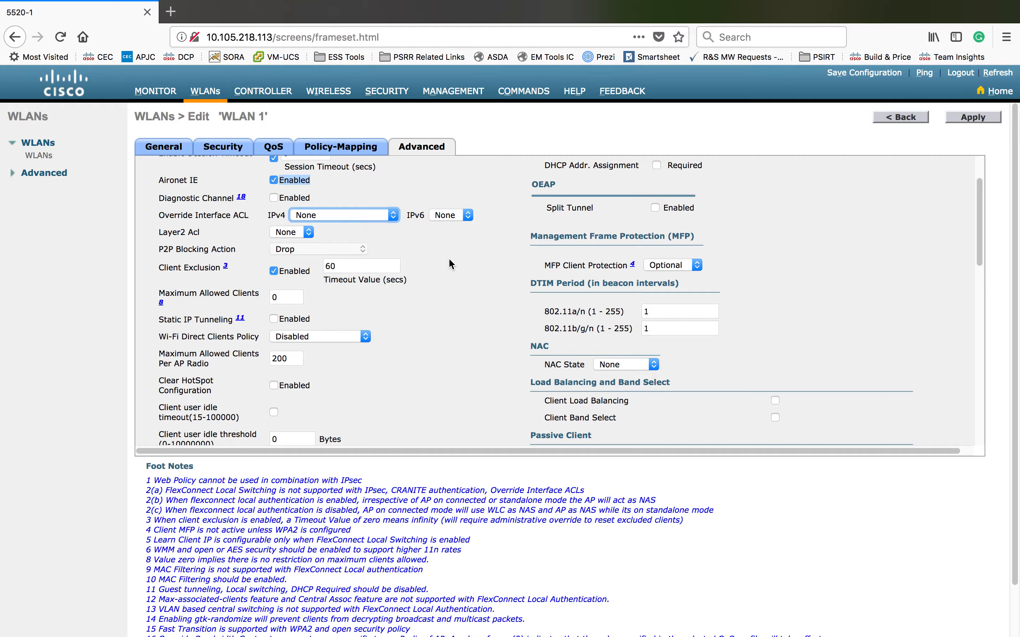
pyautogui.click(310, 233)
pyautogui.click(412, 255)
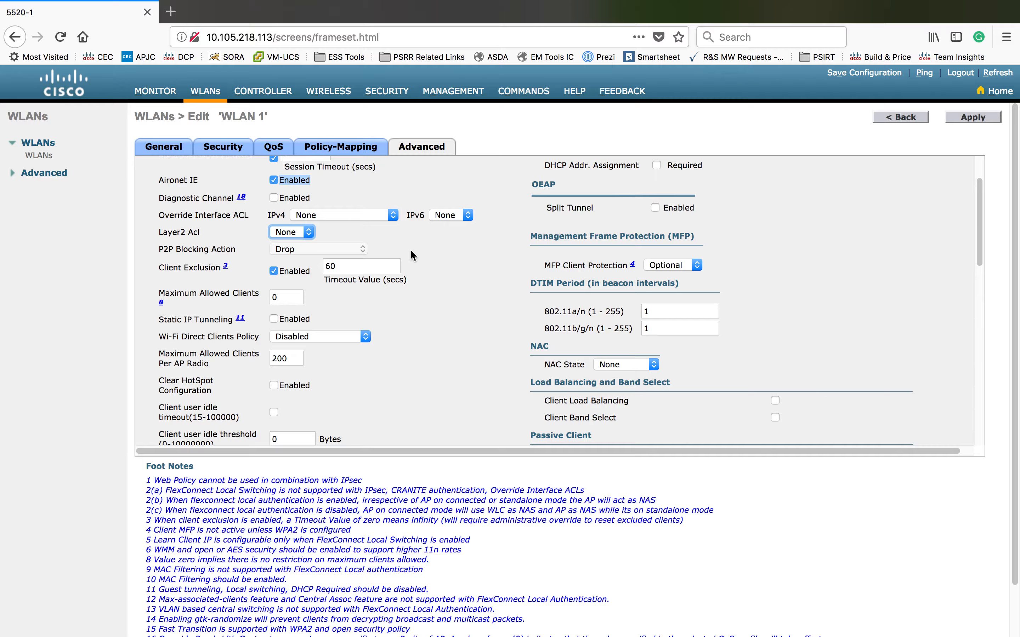
# Examine the P2P Blocking Action, the Client Exclusion timeout value and the Maximum Allowed Clients setting.
pyautogui.scroll(-3, 412, 255)
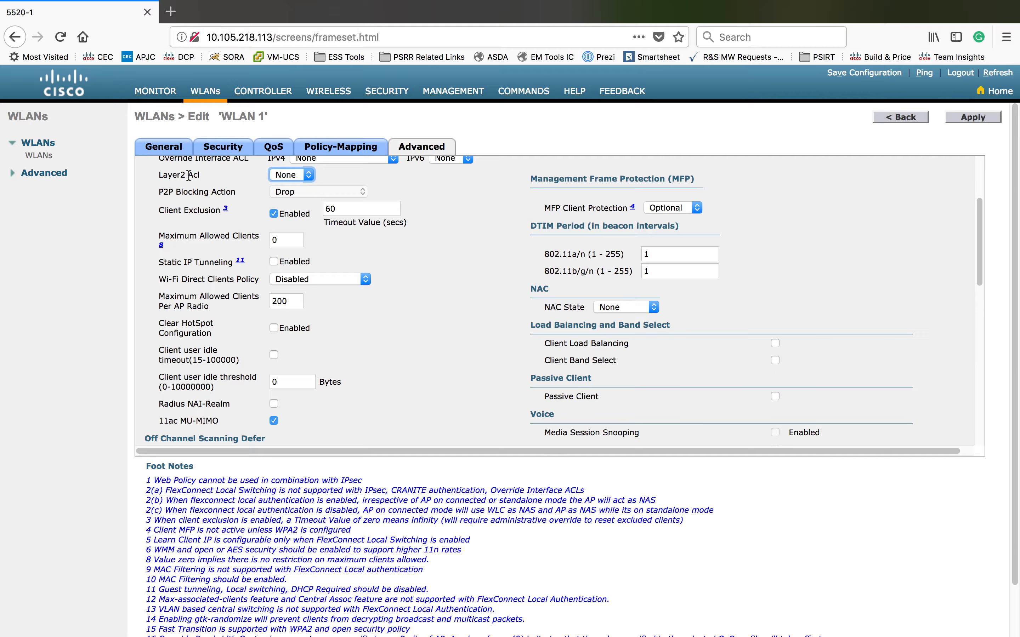
pyautogui.tripleClick(186, 191)
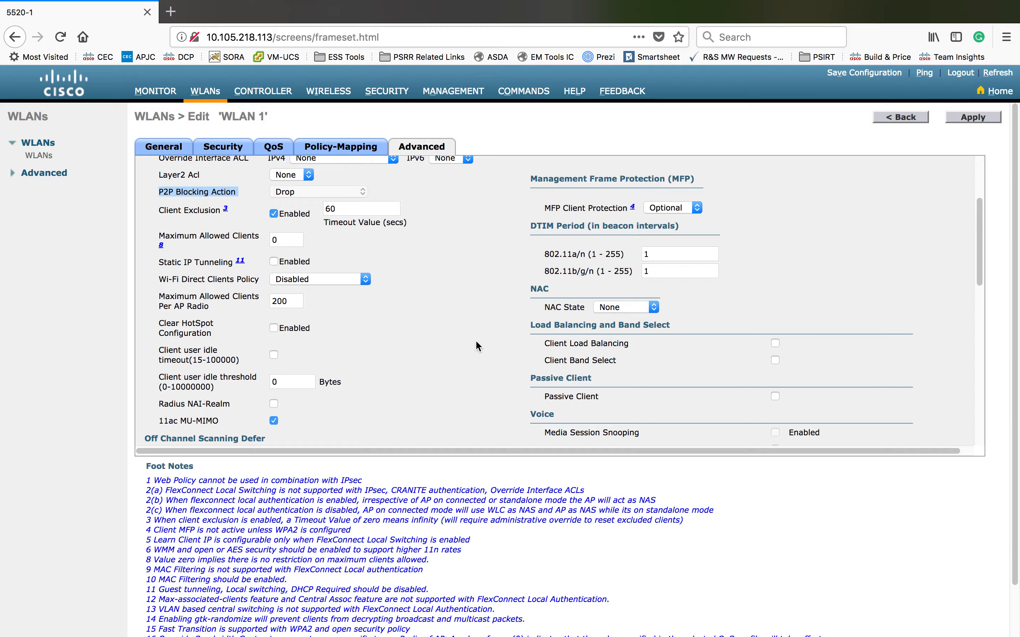
pyautogui.click(353, 211)
pyautogui.doubleClick(353, 211)
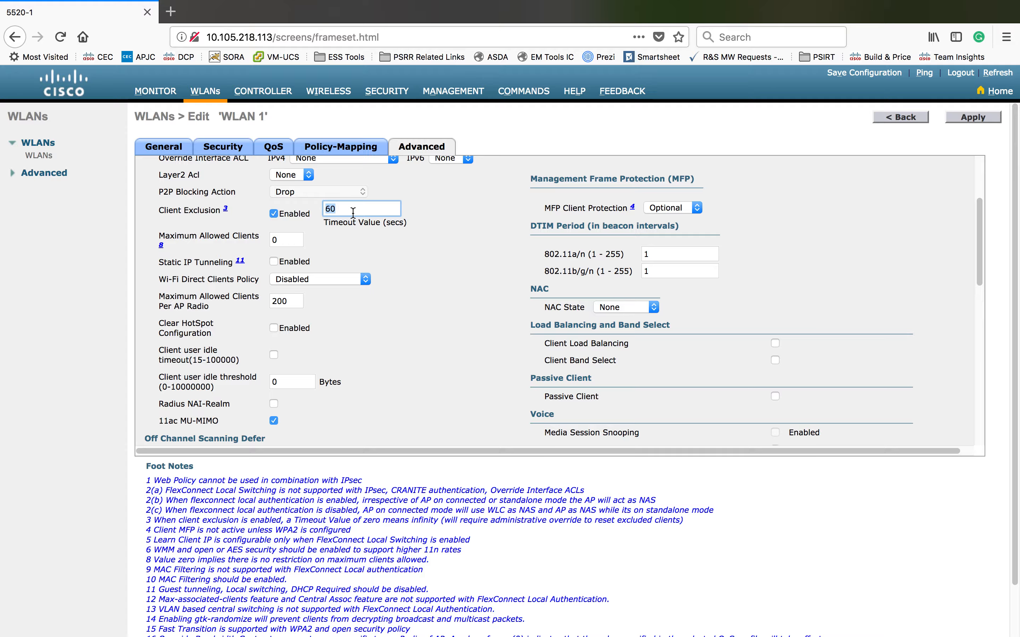
pyautogui.doubleClick(291, 241)
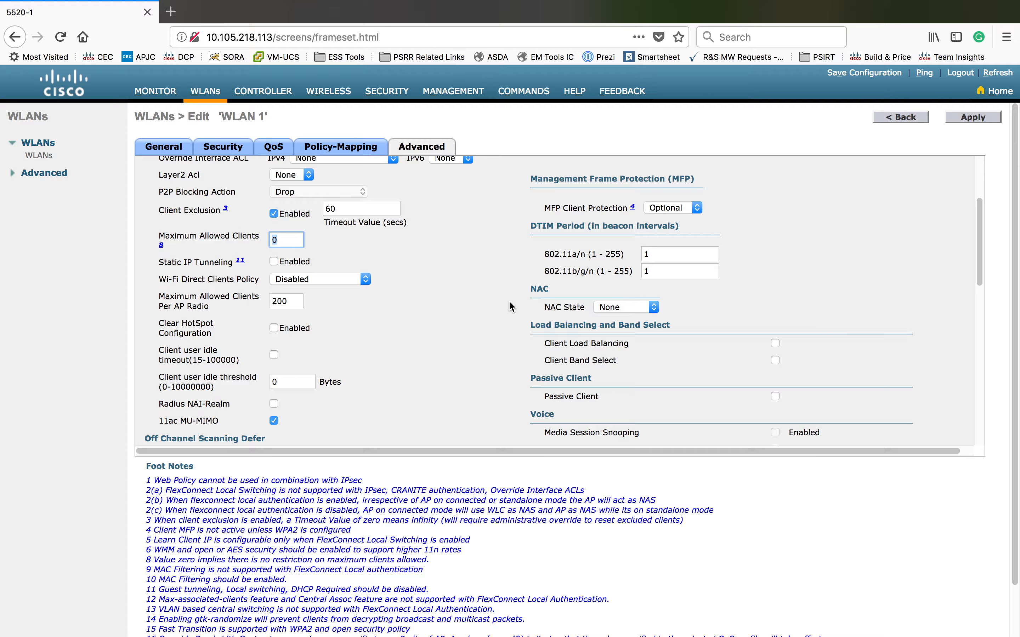
# Read through the complete foot notes that accompany the advanced WLAN settings.
pyautogui.scroll(-6, 511, 306)
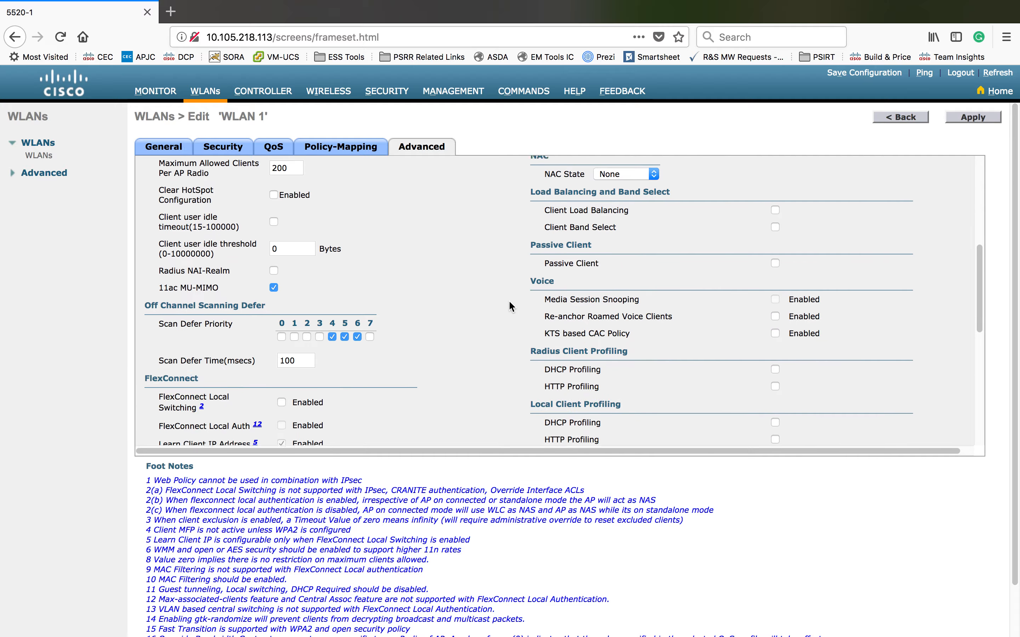
pyautogui.scroll(5, 511, 306)
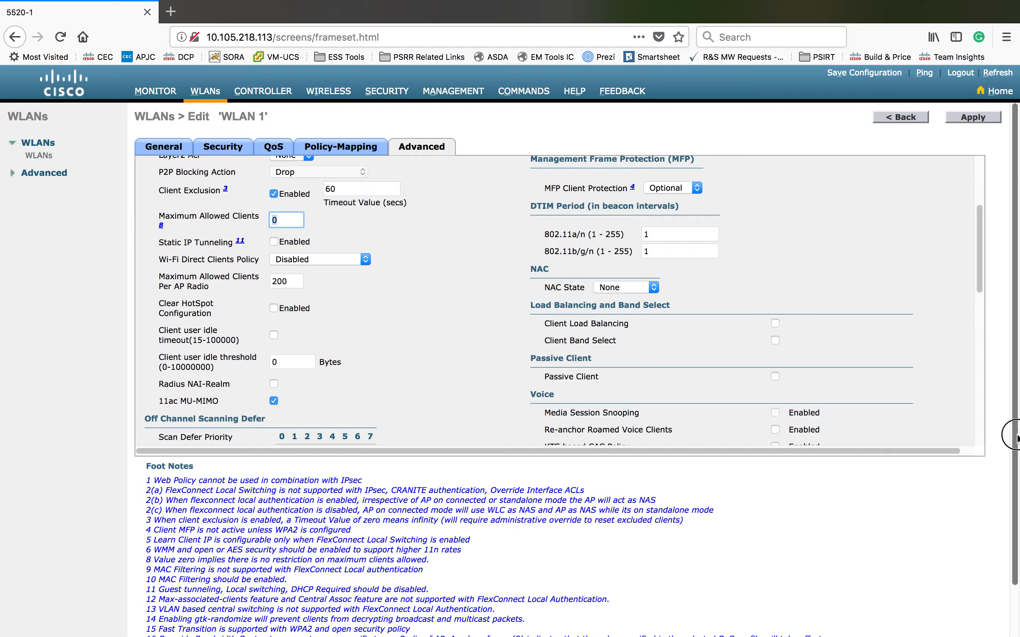
pyautogui.scroll(-3, 1011, 438)
pyautogui.moveTo(206, 626); pyautogui.dragTo(135, 434)
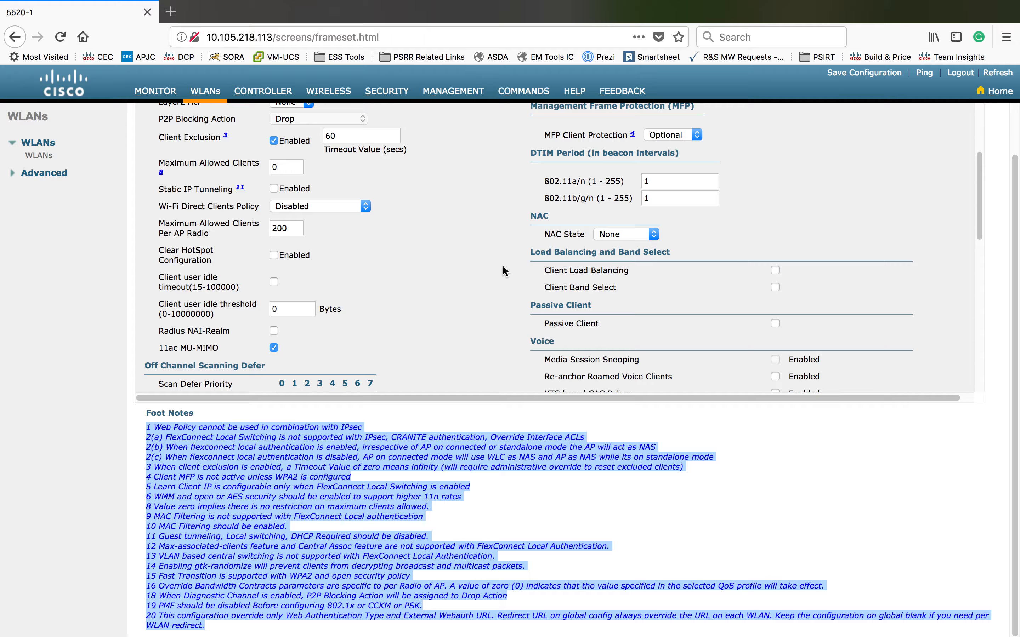
# Examine the FlexConnect options and the 11k assisted roaming and neighbor list settings.
pyautogui.scroll(-5, 505, 271)
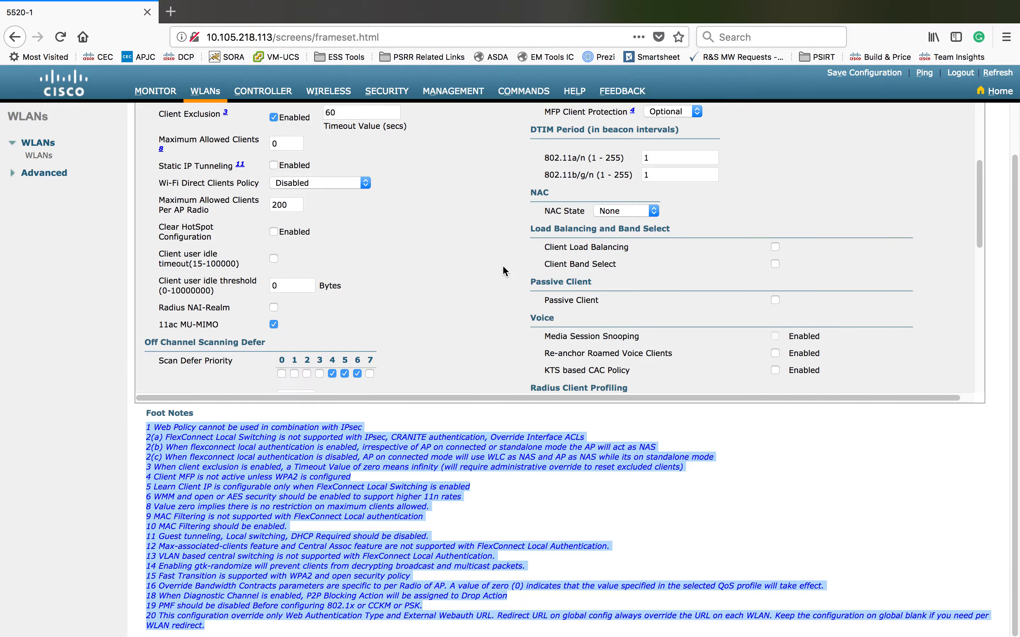
pyautogui.scroll(-12, 505, 271)
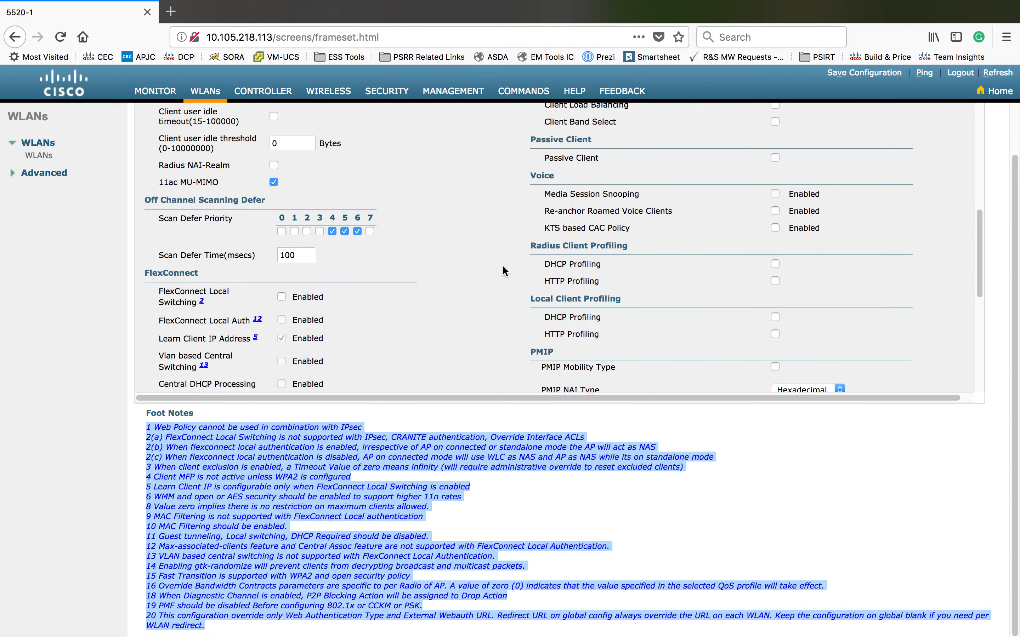
pyautogui.scroll(-1, 505, 271)
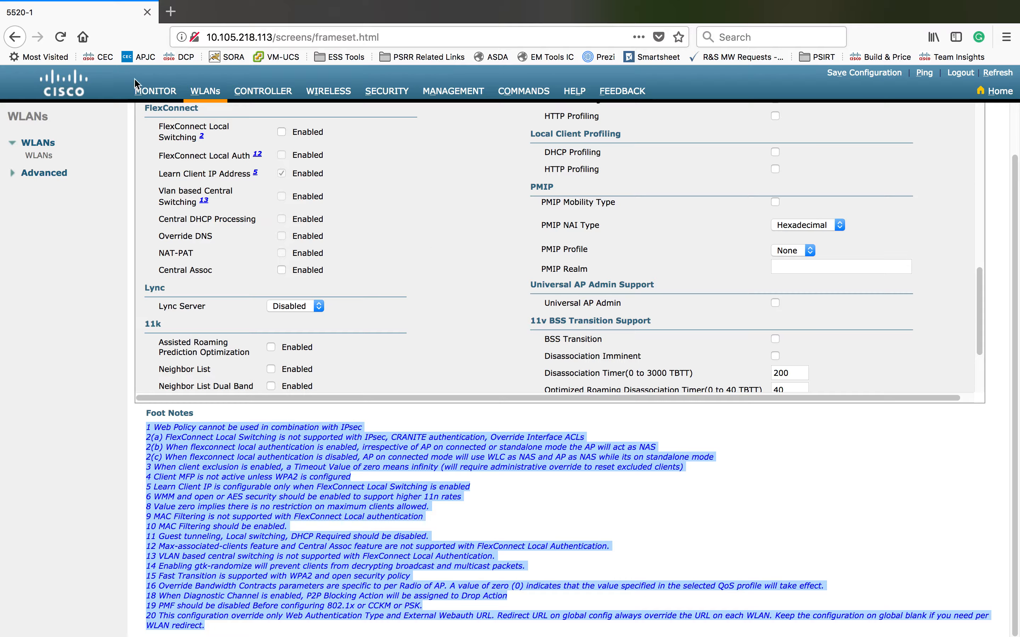
pyautogui.moveTo(153, 126); pyautogui.dragTo(381, 274)
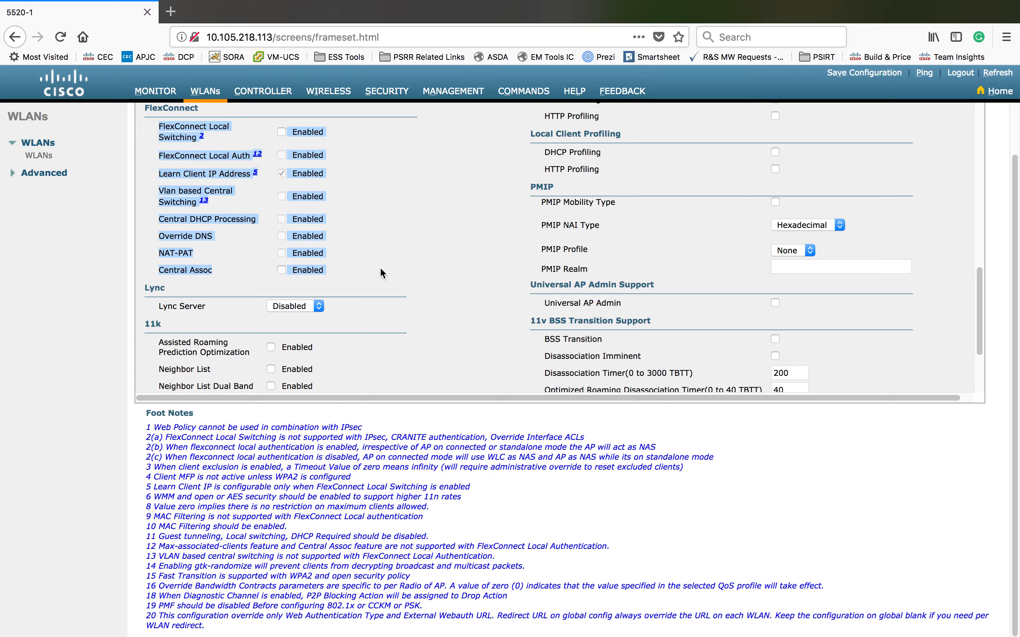
pyautogui.scroll(-5, 382, 273)
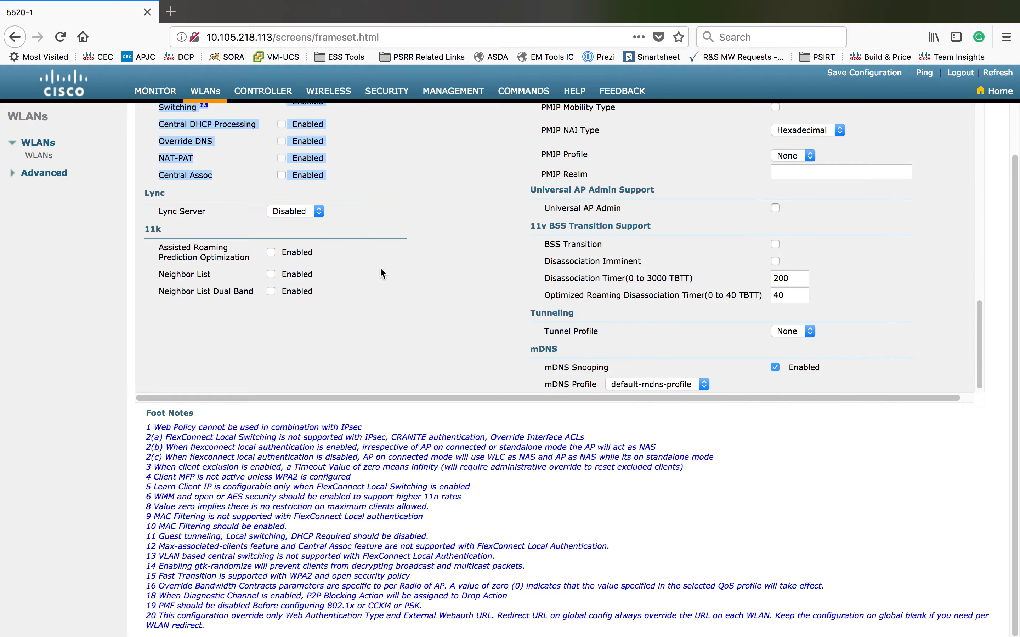
pyautogui.moveTo(327, 296); pyautogui.dragTo(138, 238)
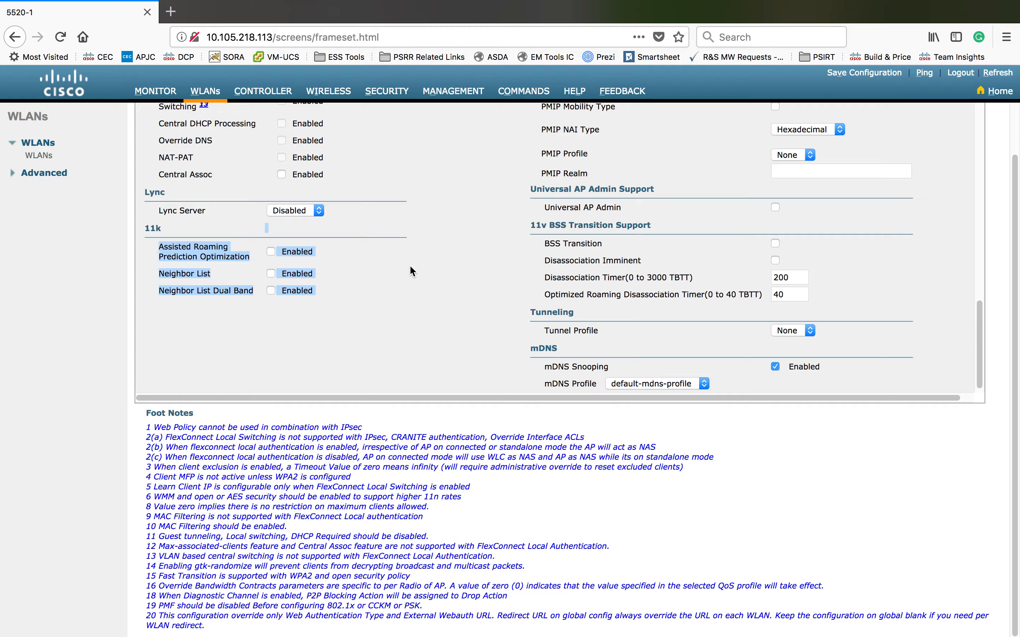
pyautogui.scroll(-1, 412, 272)
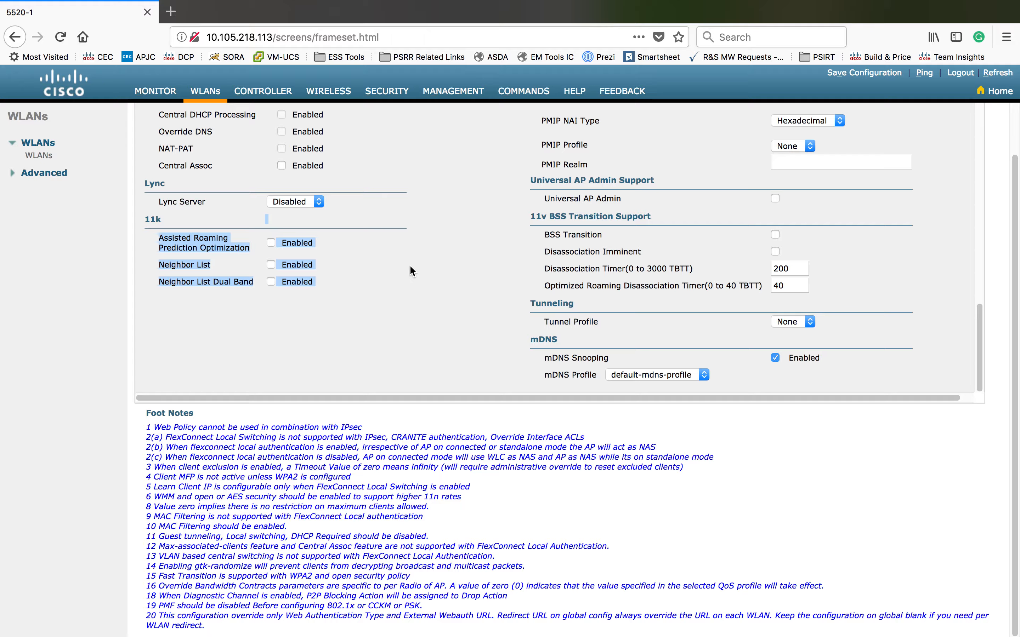
# Examine the Universal AP Admin Support option and the DHCP Profiling option under Local Client Profiling.
pyautogui.scroll(4, 412, 270)
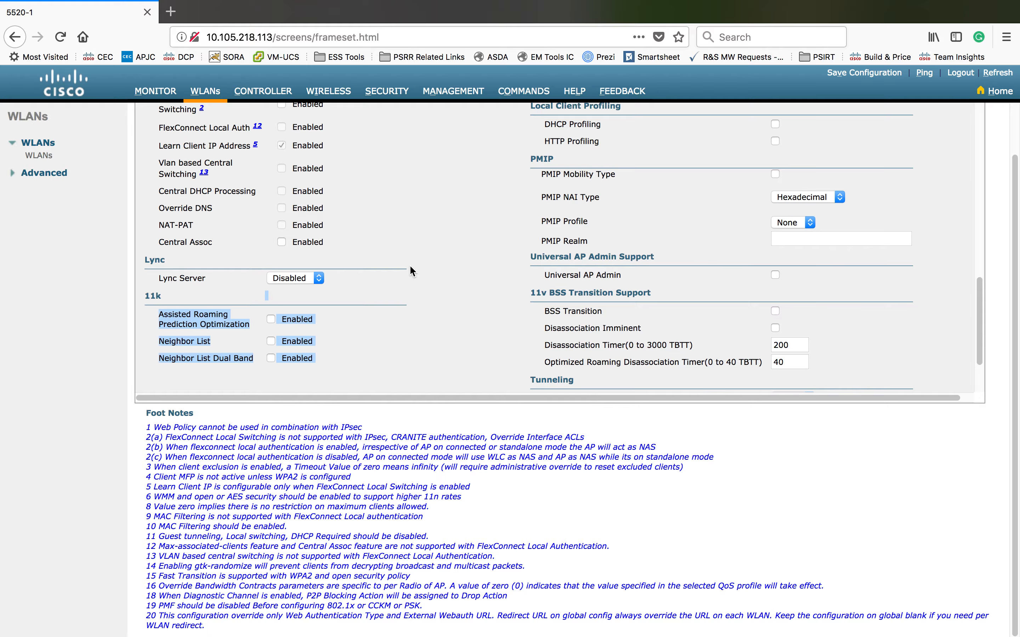
pyautogui.scroll(1, 413, 271)
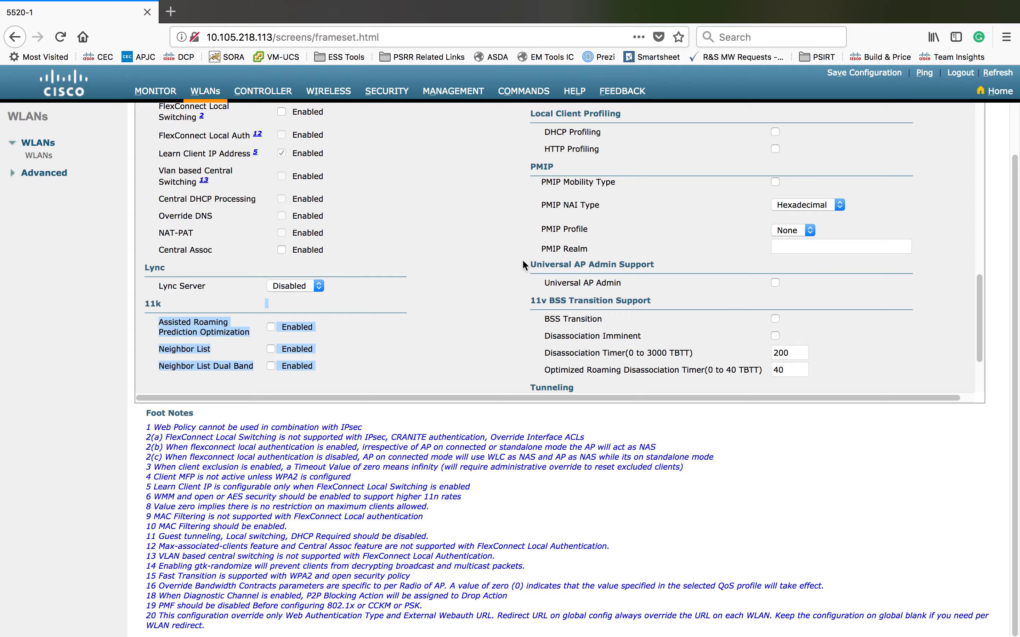
pyautogui.moveTo(521, 265); pyautogui.dragTo(662, 287)
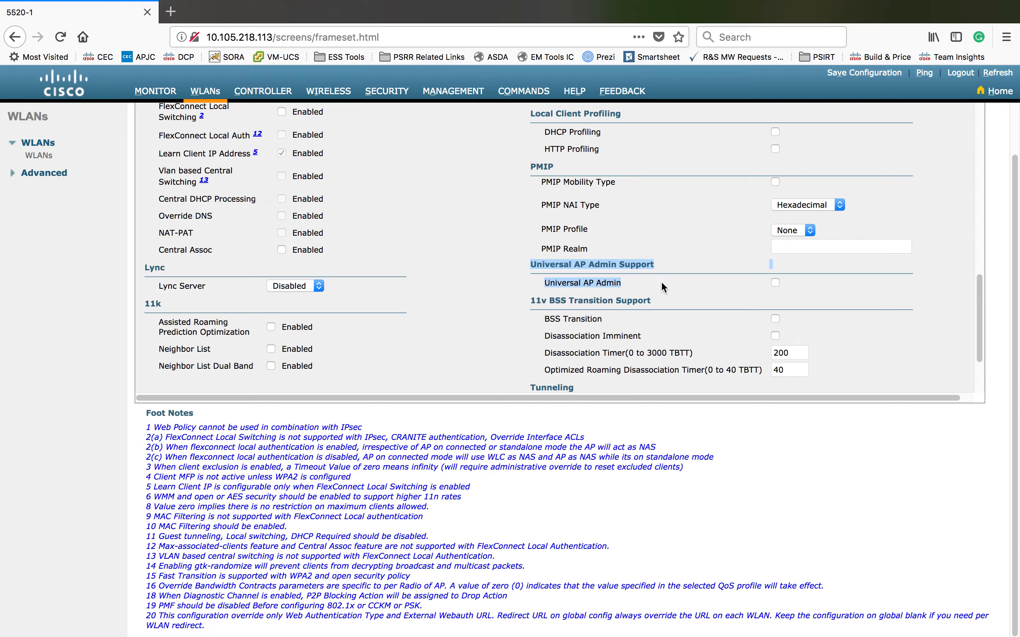
pyautogui.scroll(8, 661, 283)
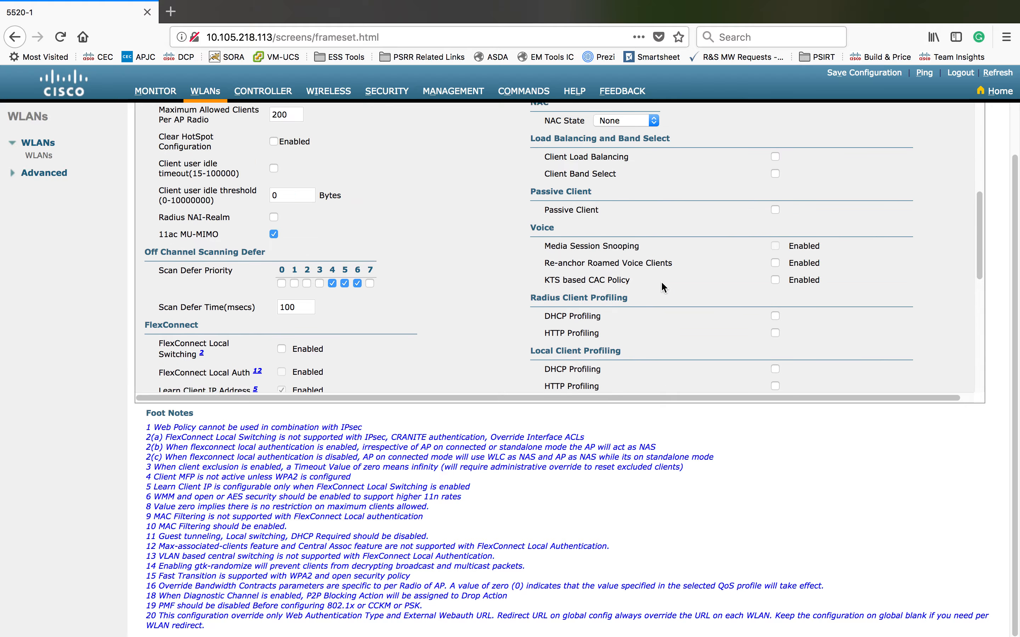
pyautogui.scroll(1, 662, 287)
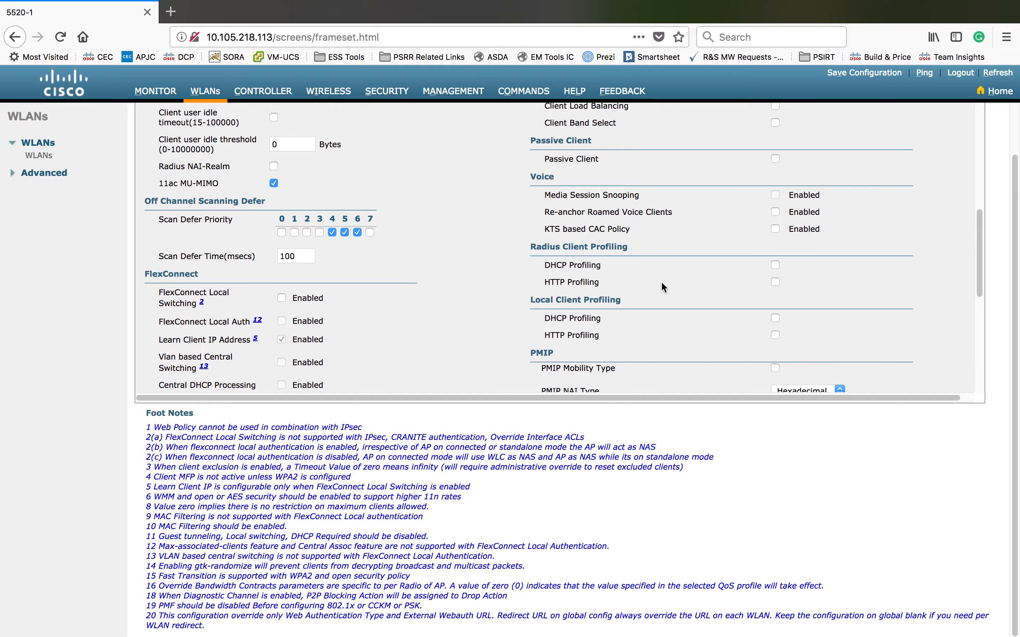
pyautogui.tripleClick(582, 326)
pyautogui.scroll(3, 581, 323)
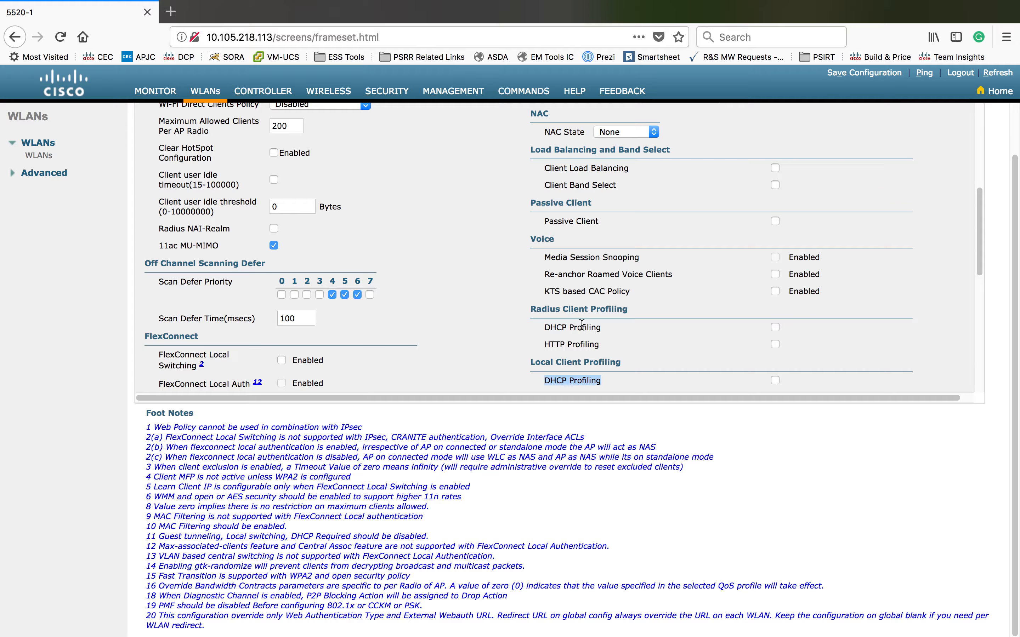
# Examine the Client Load Balancing and Client Band Select options.
pyautogui.scroll(4, 582, 326)
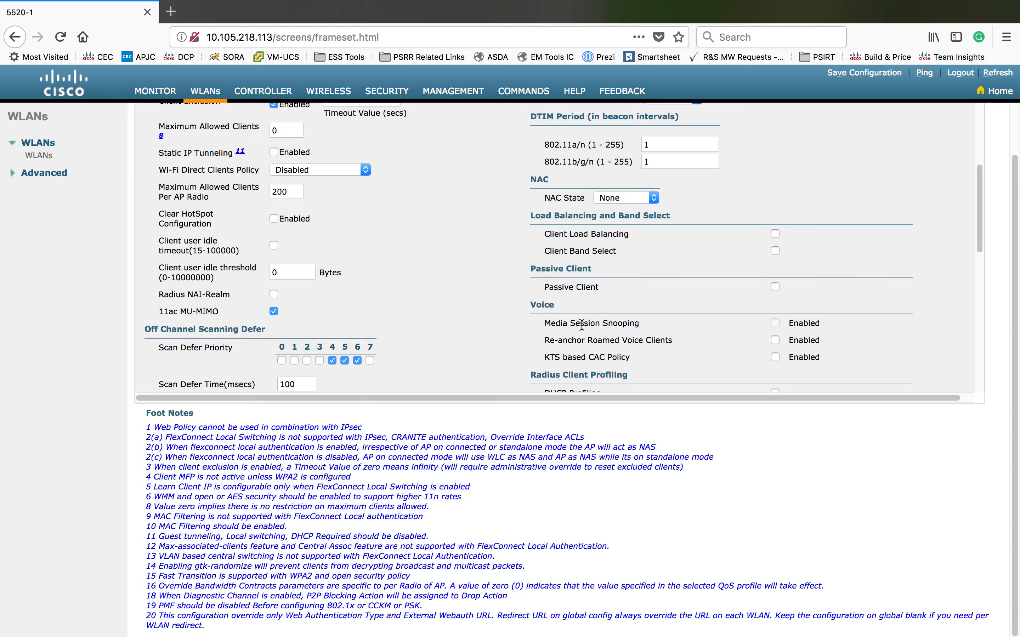
pyautogui.scroll(4, 583, 329)
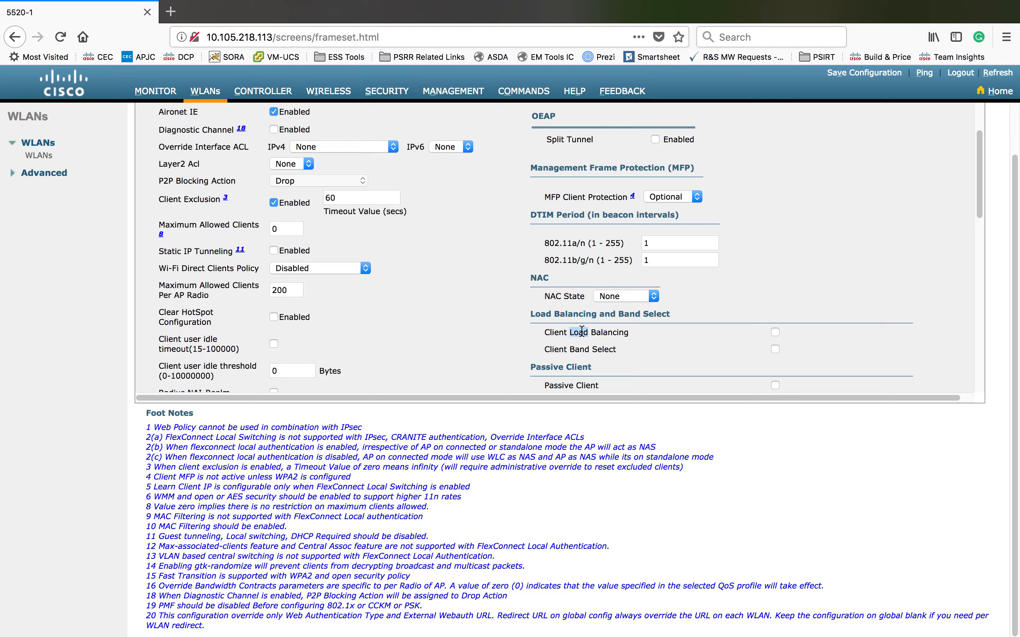
pyautogui.tripleClick(583, 332)
pyautogui.tripleClick(591, 349)
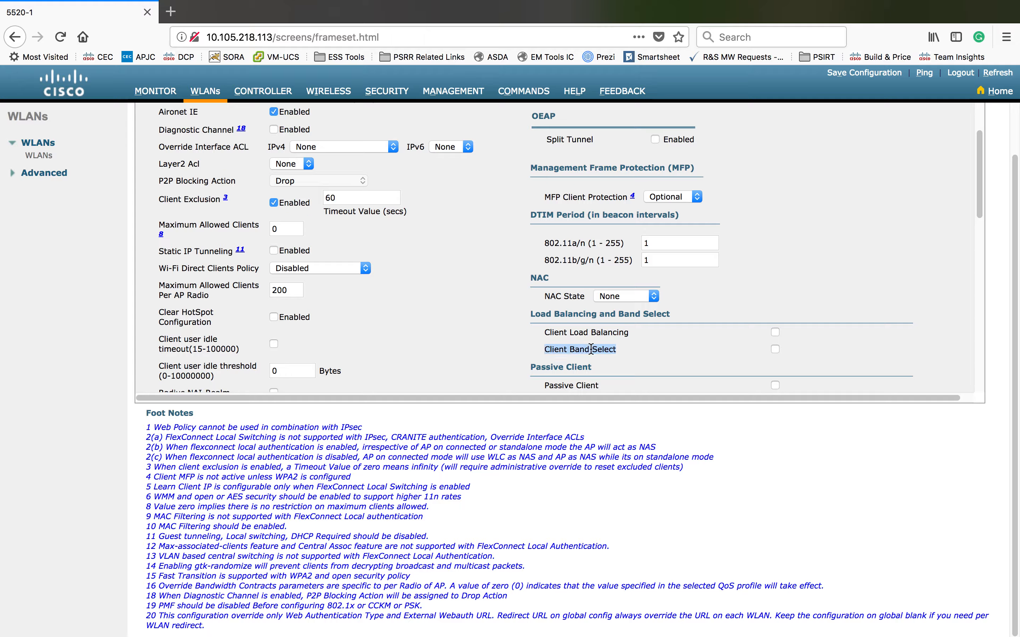
# Examine the DTIM Period section and the MFP Client Protection setting.
pyautogui.scroll(4, 591, 349)
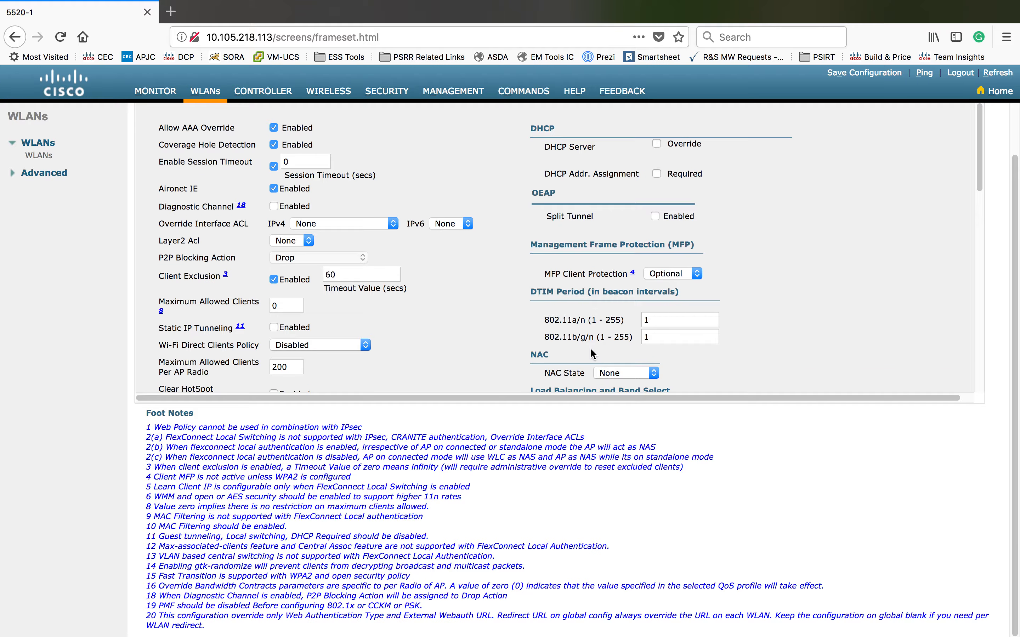
pyautogui.tripleClick(610, 292)
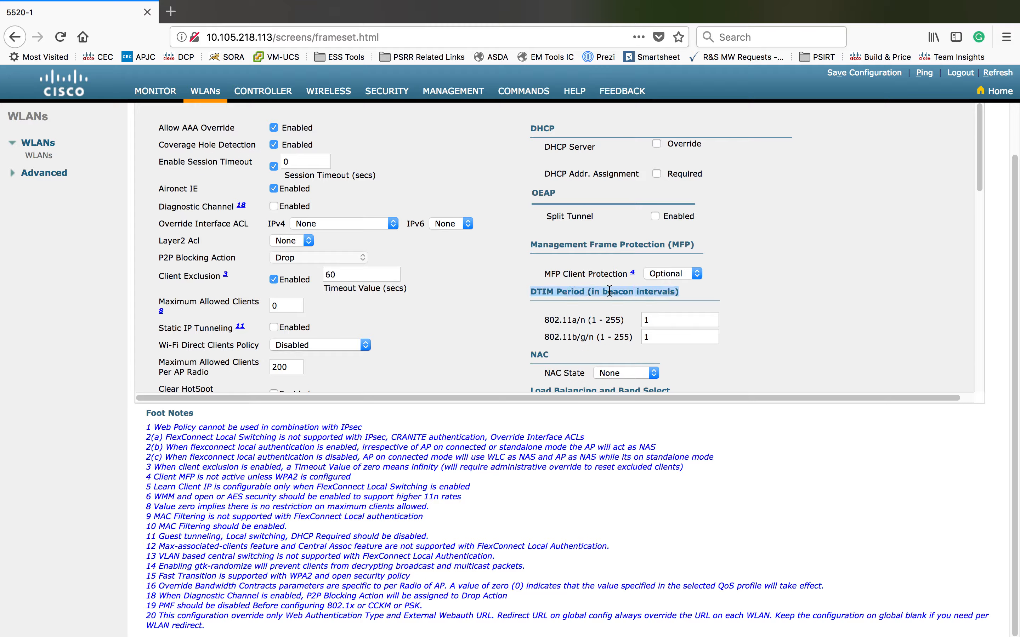
pyautogui.scroll(2, 610, 292)
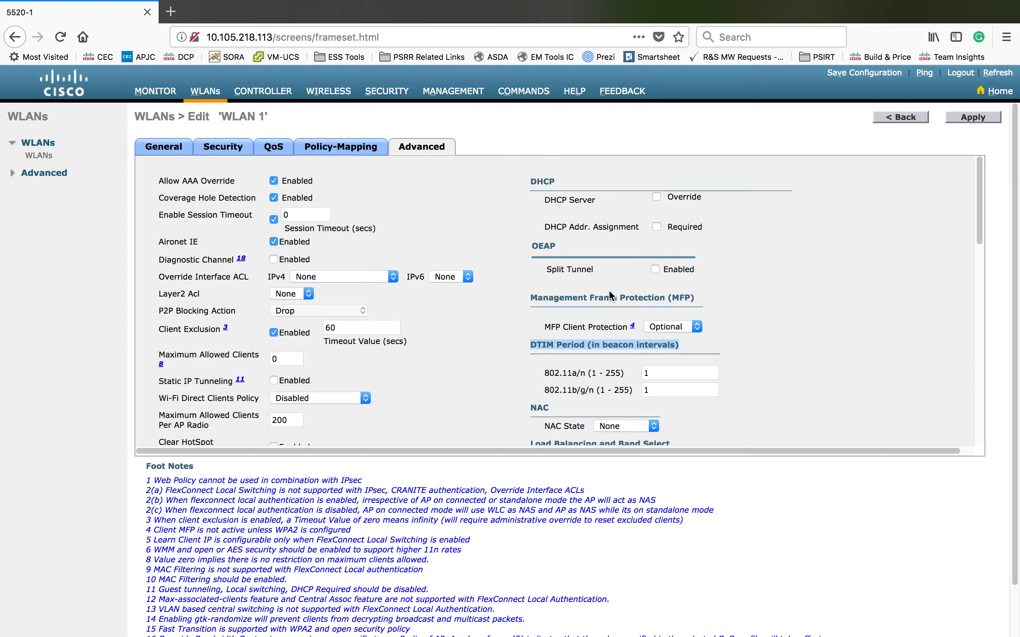
pyautogui.tripleClick(594, 326)
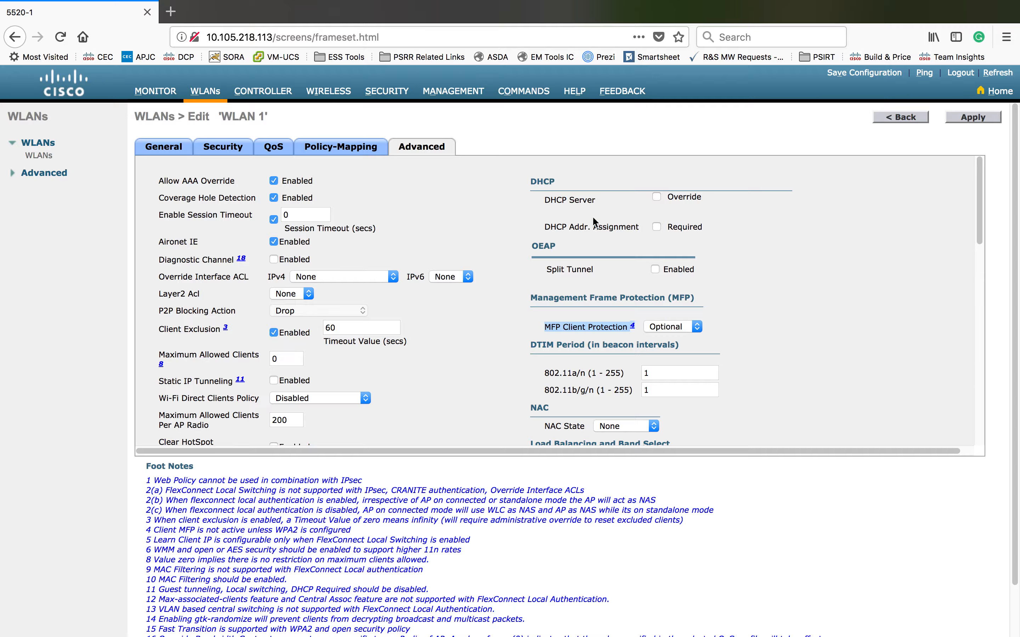
# Enable the DHCP Server override for the WLAN.
pyautogui.click(591, 201)
pyautogui.tripleClick(591, 201)
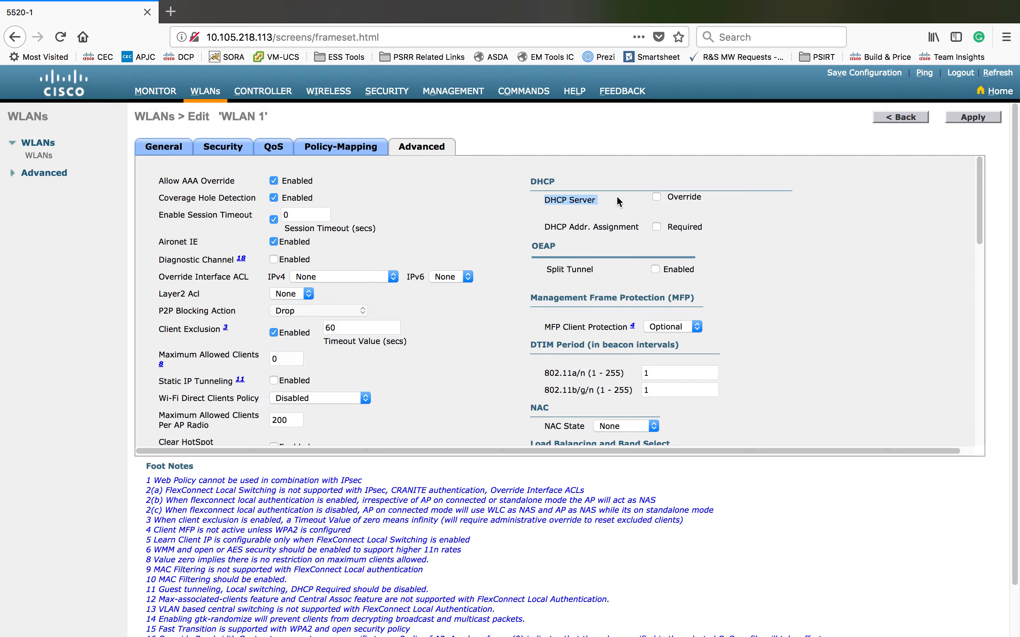
pyautogui.click(657, 197)
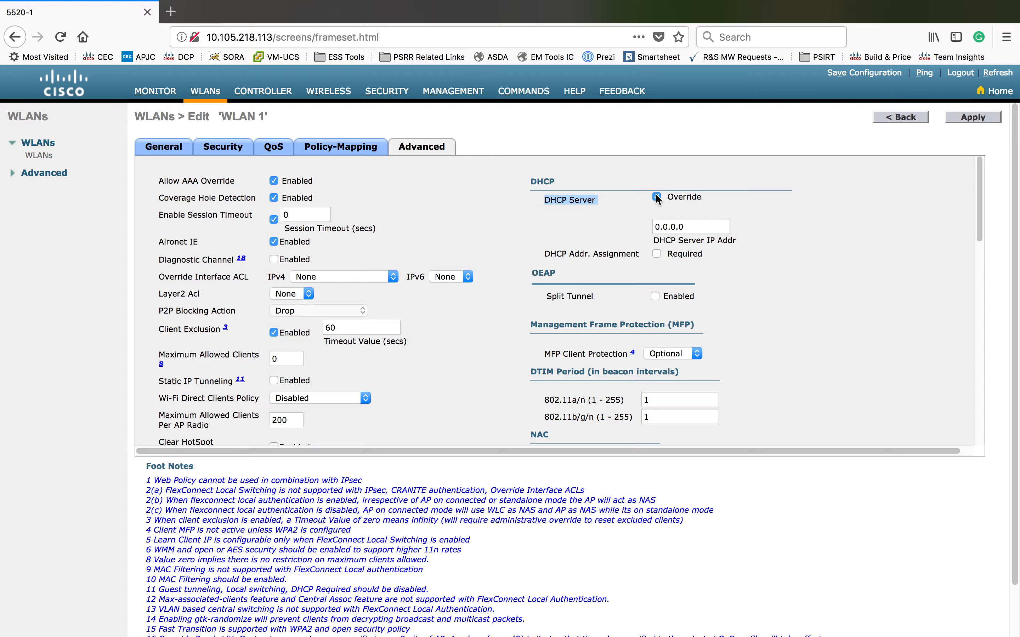
# Try to apply required DHCP address assignment to WLAN 1 and return to the WLAN list.
pyautogui.click(657, 255)
pyautogui.click(975, 121)
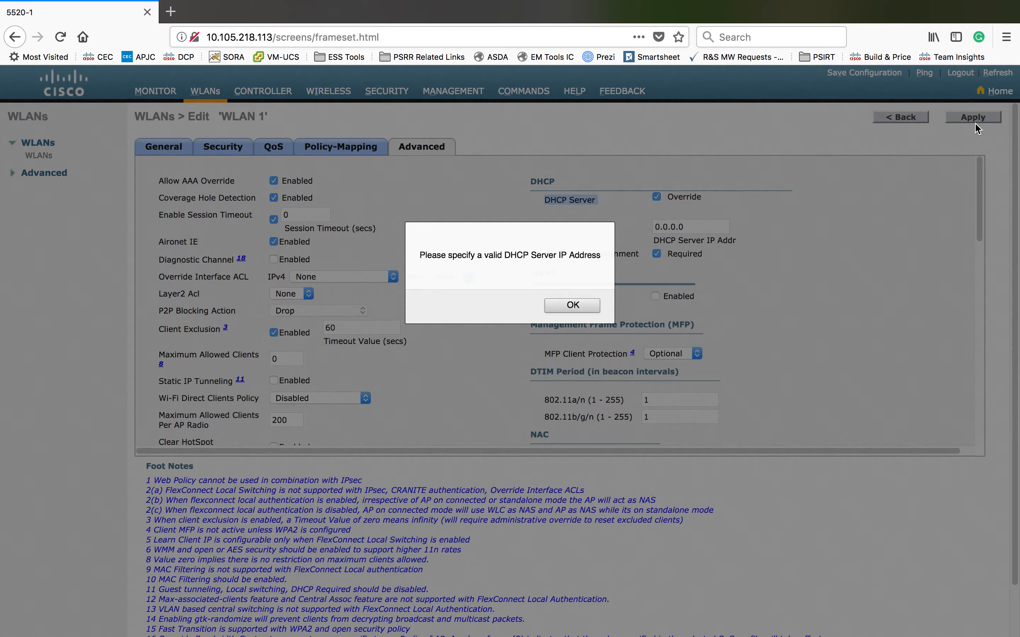
pyautogui.click(570, 308)
pyautogui.click(898, 118)
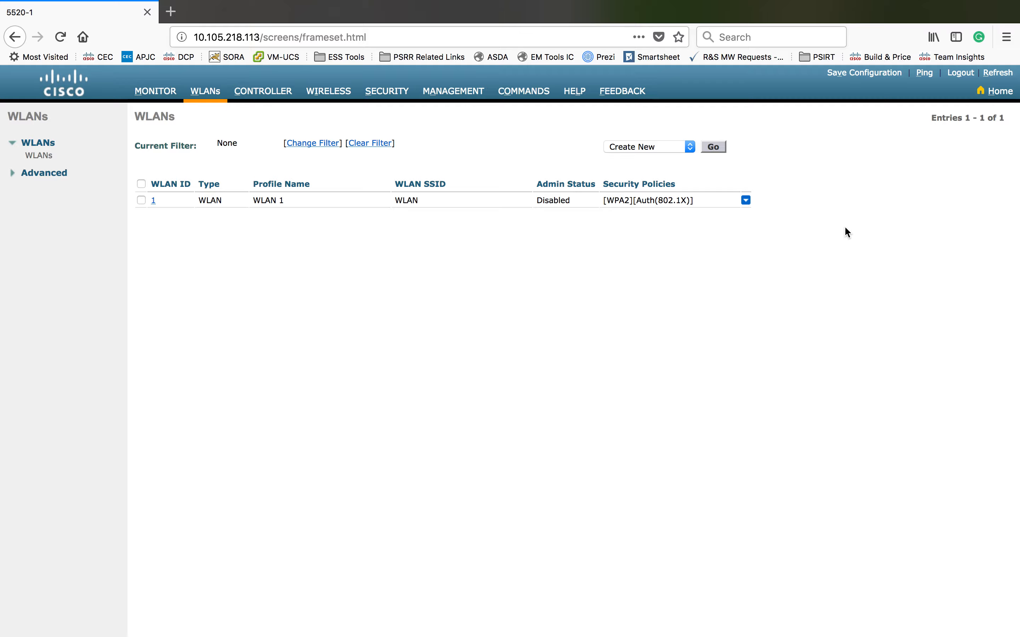
# Examine the type, profile name and SSID of WLAN 1 in the WLAN list.
pyautogui.doubleClick(209, 201)
pyautogui.tripleClick(266, 199)
pyautogui.doubleClick(407, 200)
# Create a new WLAN with the profile name WLAN 2, the SSID WLAN and ID 2.
pyautogui.click(714, 147)
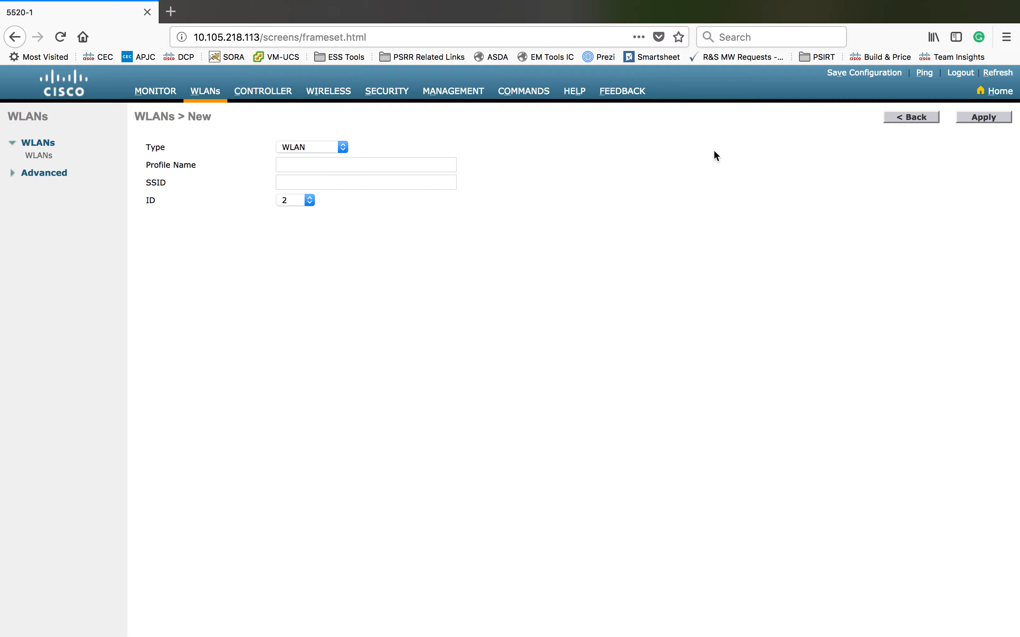
pyautogui.click(336, 164)
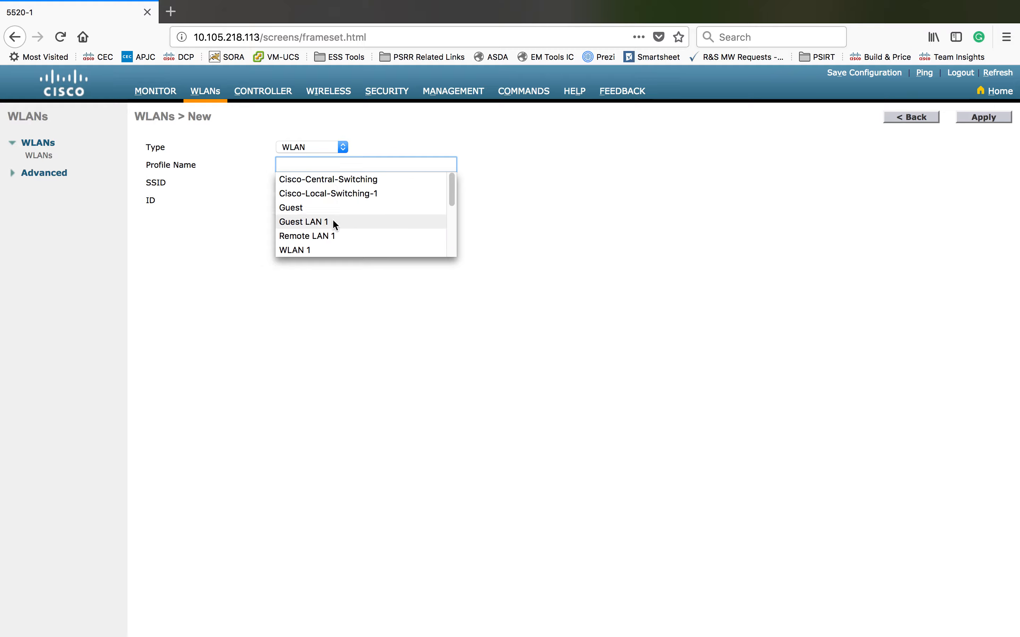
pyautogui.click(328, 250)
pyautogui.press('BackSpace')
pyautogui.write('2')
pyautogui.click(343, 189)
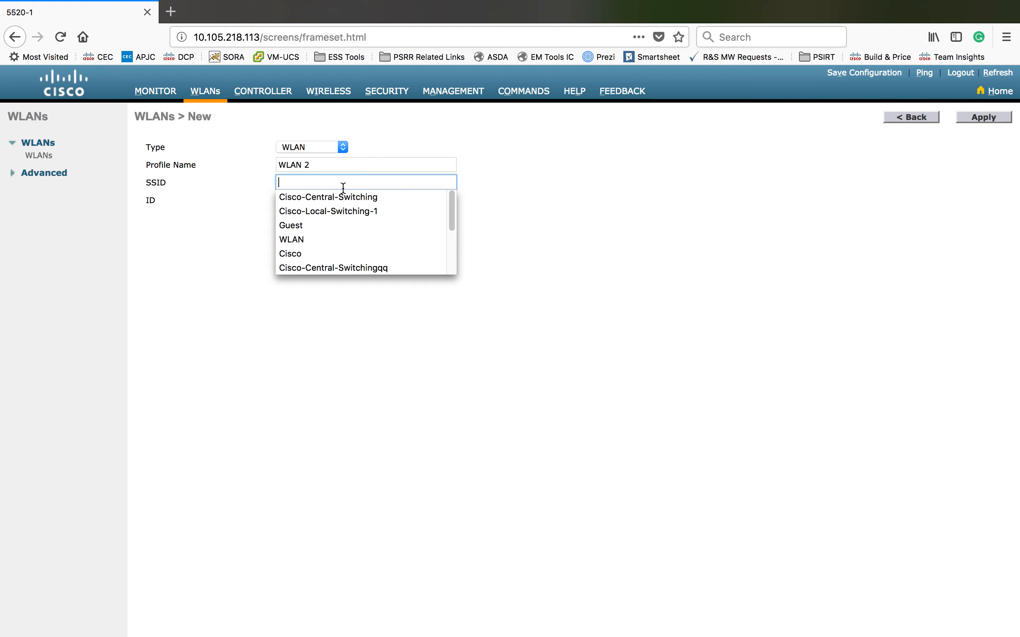
pyautogui.click(320, 240)
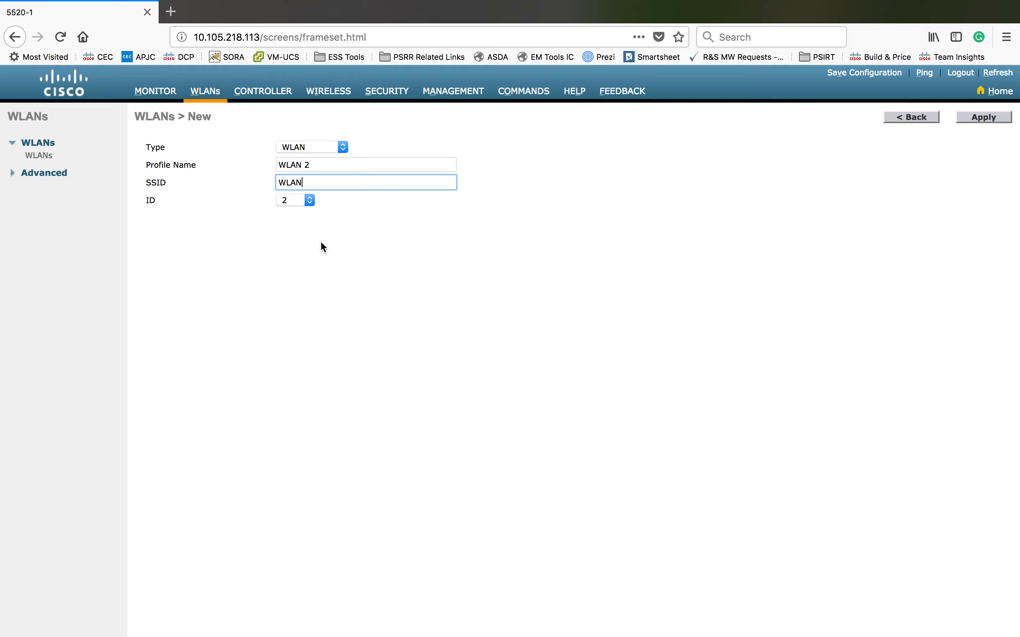
pyautogui.click(985, 117)
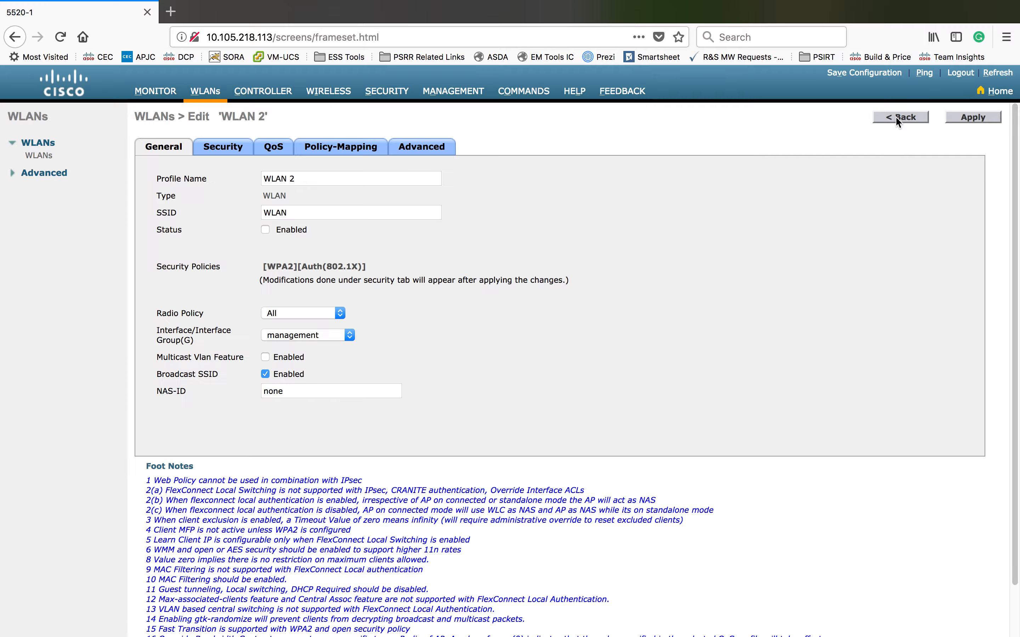
# Return to the WLAN list and compare the SSIDs of WLAN 1 and WLAN 2.
pyautogui.click(896, 118)
pyautogui.doubleClick(404, 198)
pyautogui.doubleClick(409, 217)
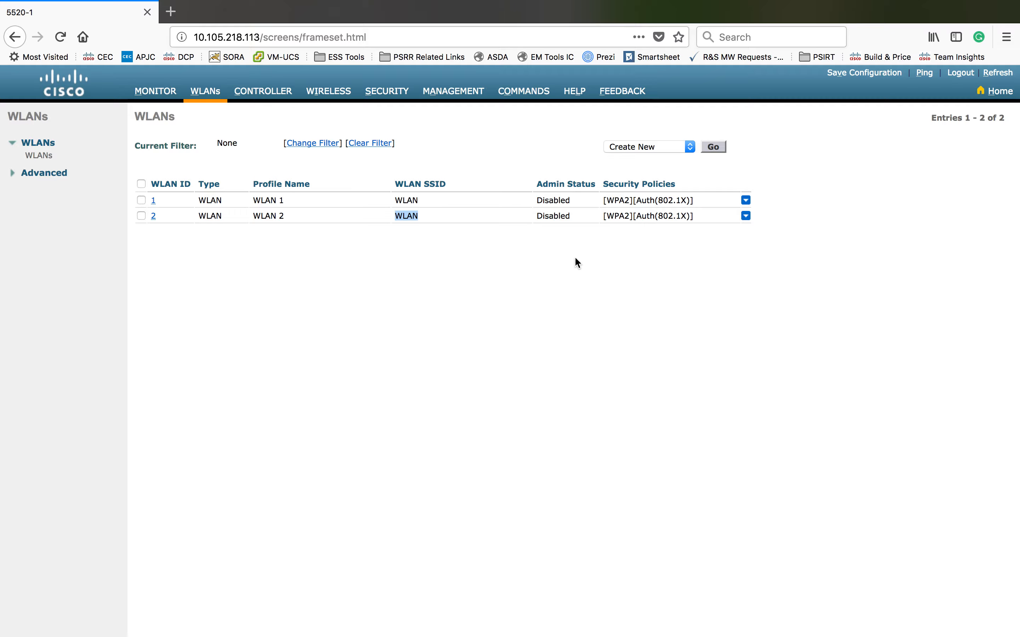
# Enable the status of WLAN 1, apply the change and return to the WLAN list.
pyautogui.click(156, 202)
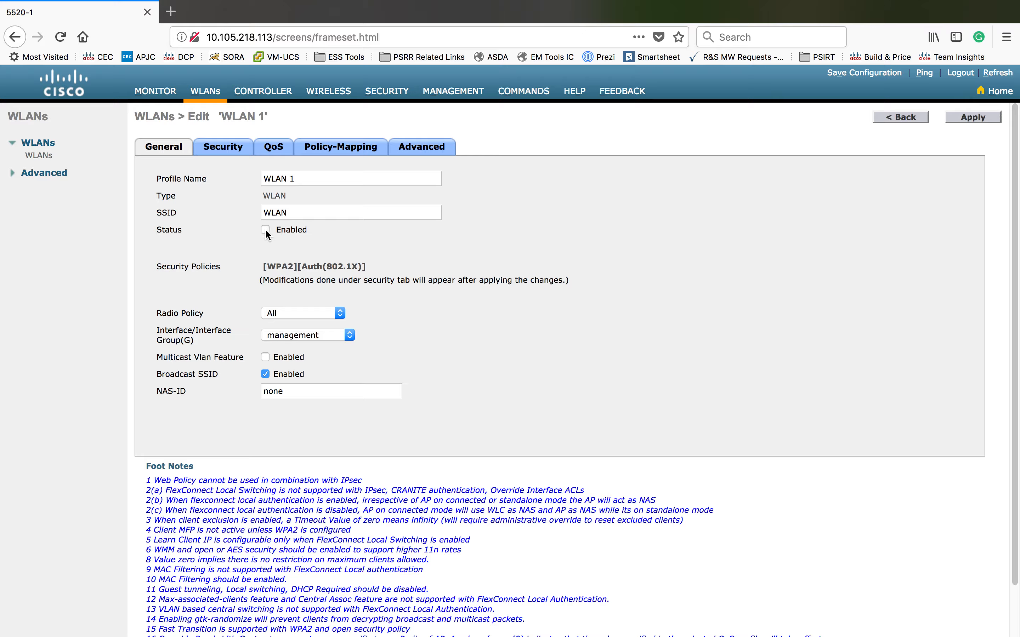
pyautogui.click(265, 230)
pyautogui.click(982, 116)
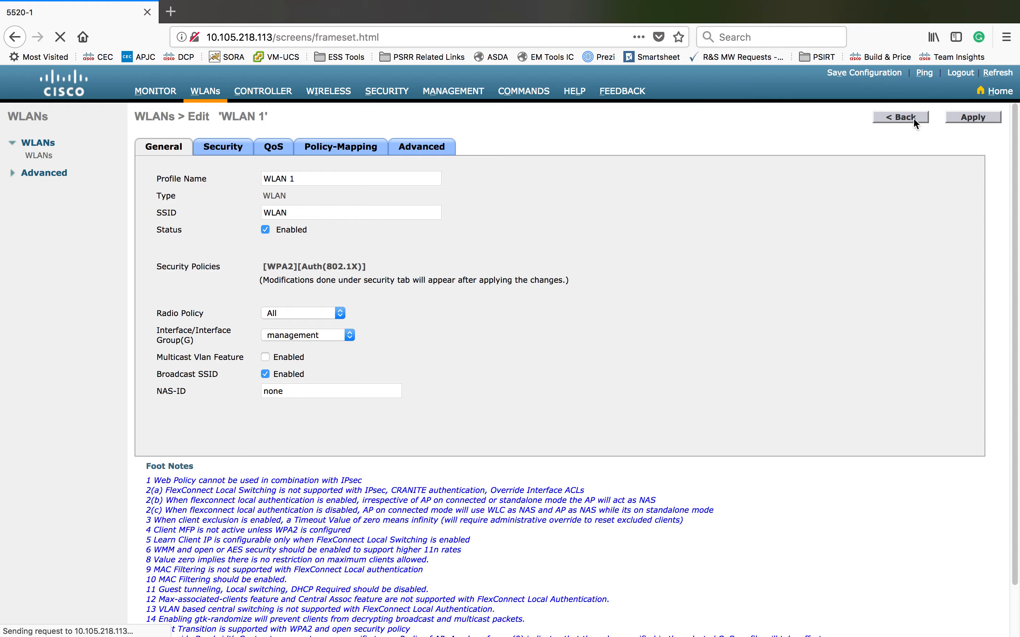
pyautogui.click(913, 118)
# Try to enable WLAN 2 with its existing SSID and Layer 2 security policy.
pyautogui.click(155, 216)
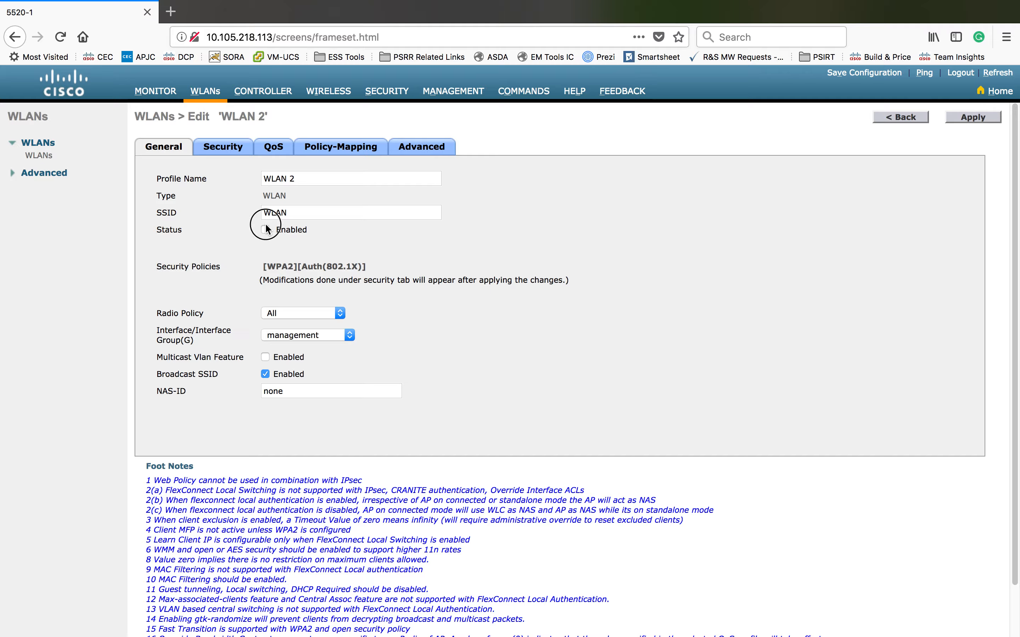
pyautogui.click(265, 229)
pyautogui.click(966, 119)
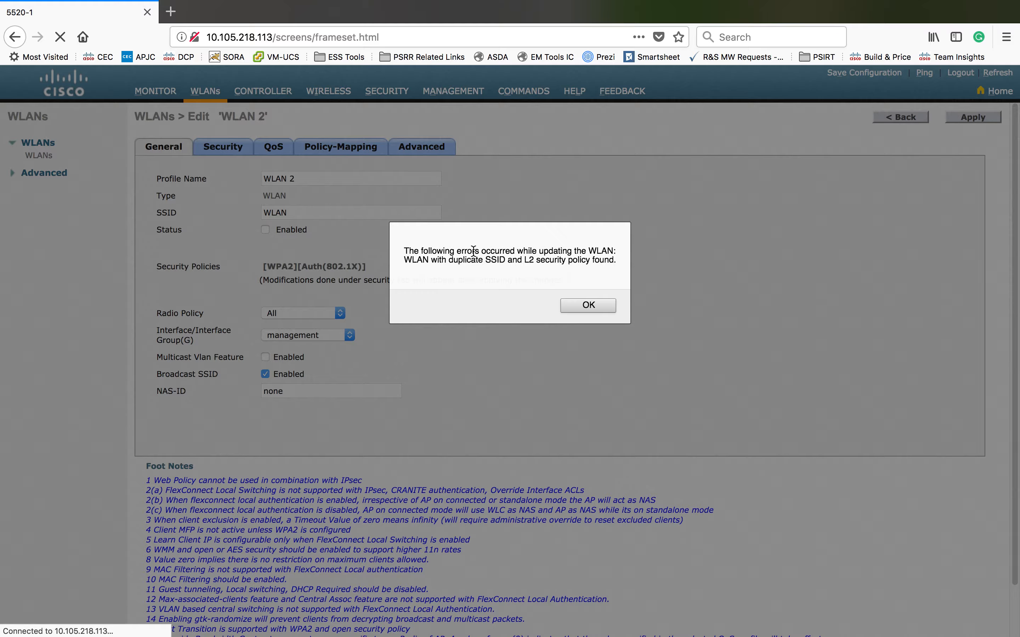
pyautogui.click(587, 305)
# Set the Layer 2 security of WLAN 2 to None and enable the WLAN, applying both changes.
pyautogui.click(223, 147)
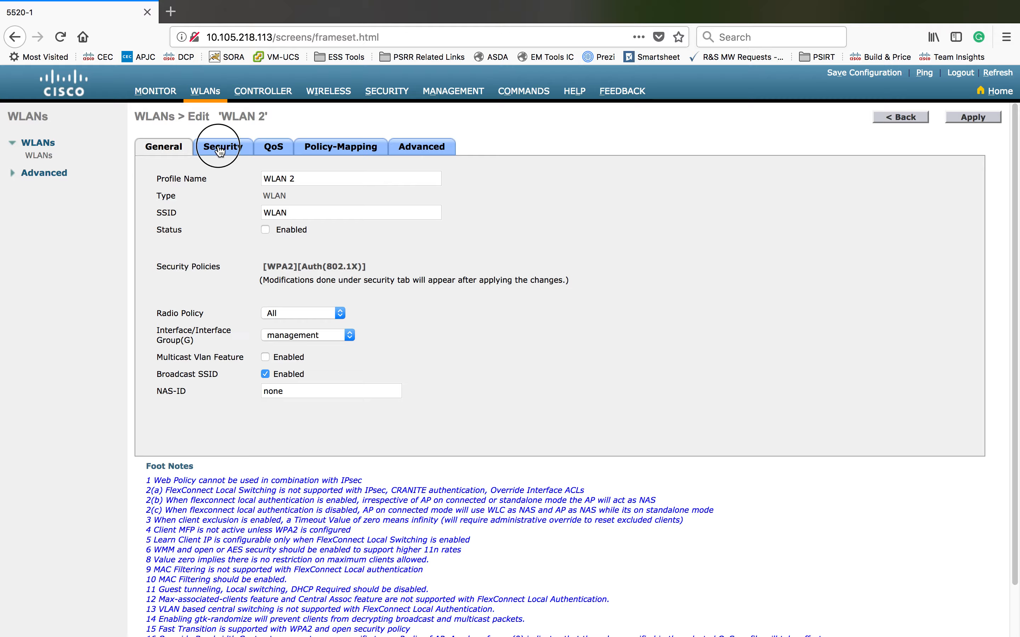
pyautogui.click(362, 206)
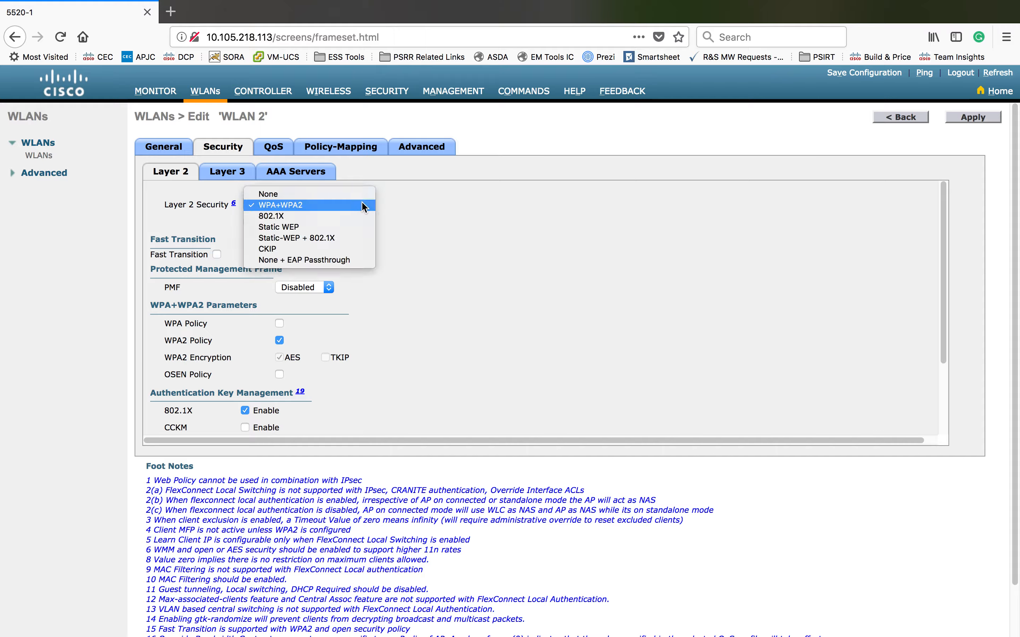
pyautogui.click(333, 194)
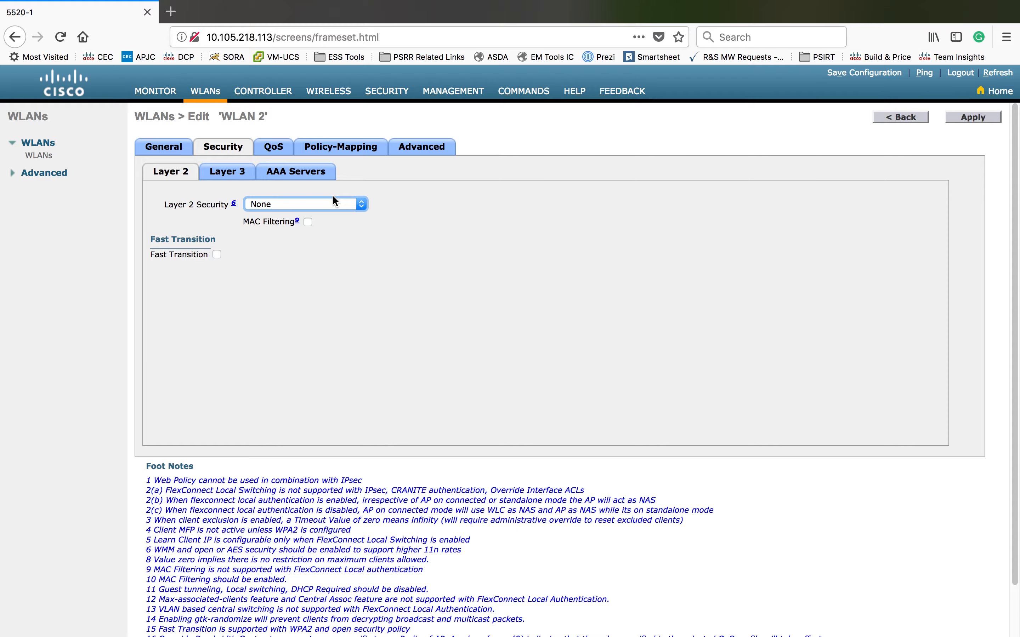
pyautogui.click(957, 117)
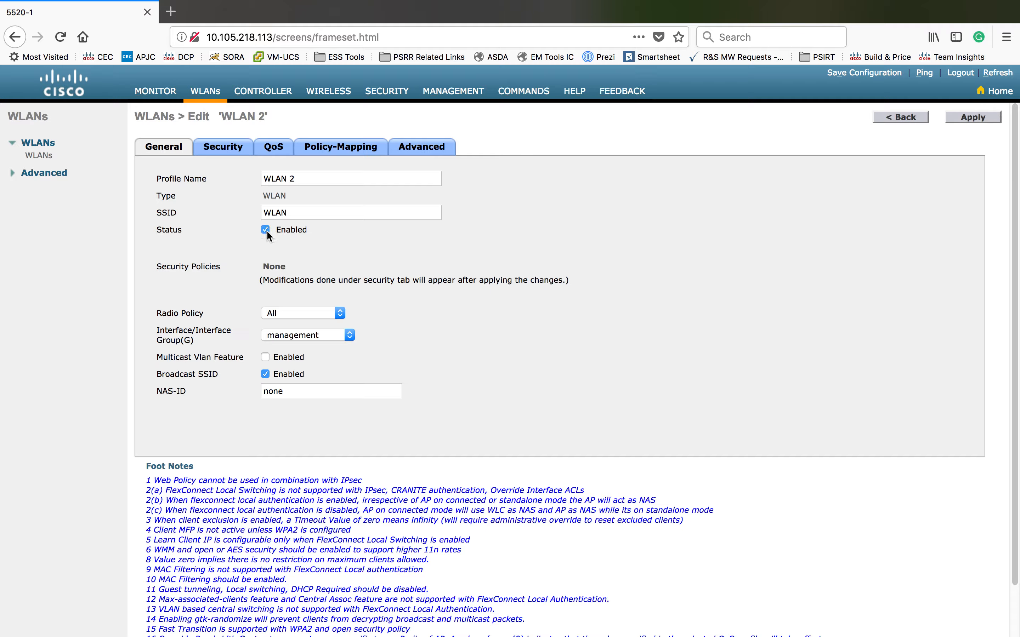
pyautogui.click(989, 116)
pyautogui.click(905, 120)
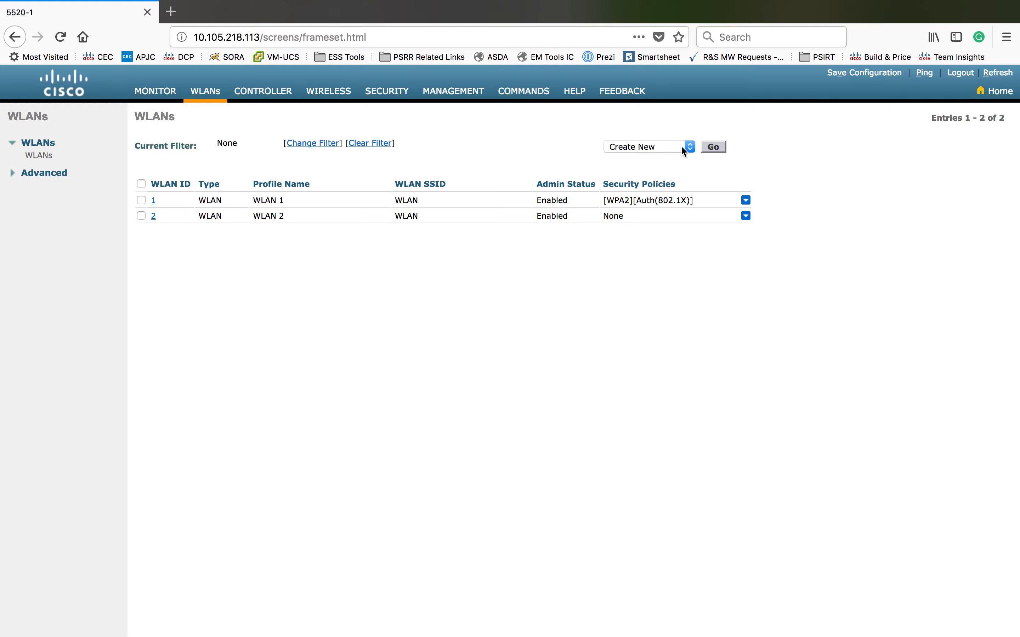
# Create a new Guest LAN with the profile name Guest LAN 1 and ID 1.
pyautogui.click(713, 148)
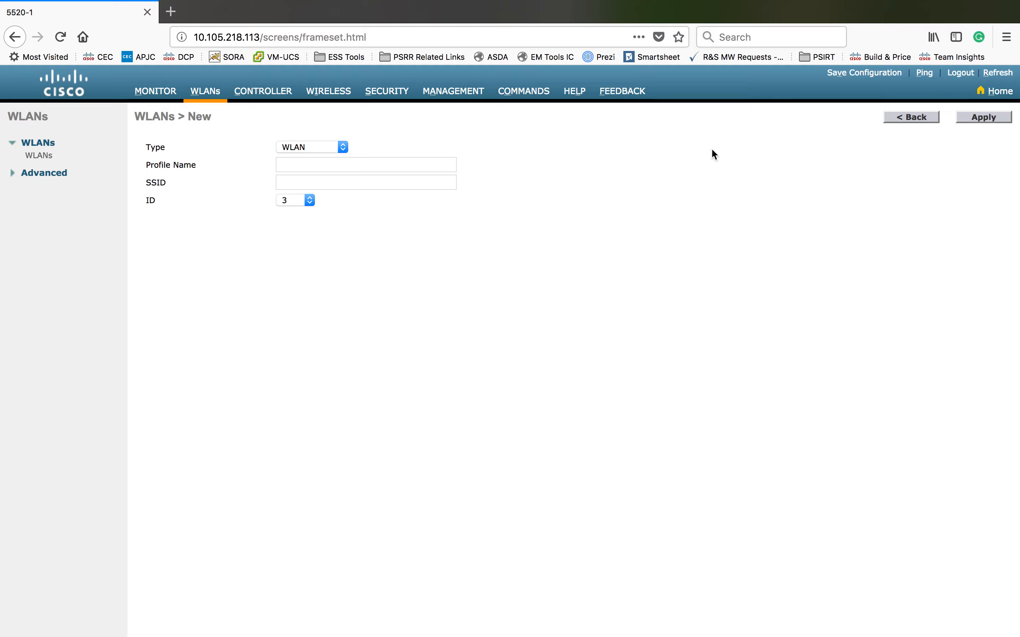
pyautogui.click(342, 149)
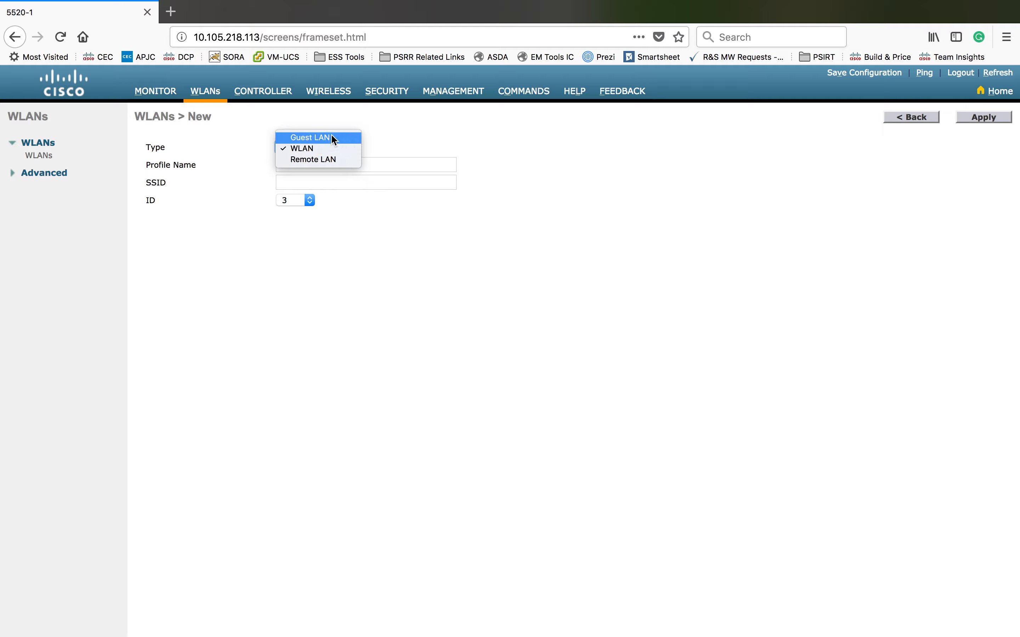
pyautogui.click(331, 139)
pyautogui.click(315, 168)
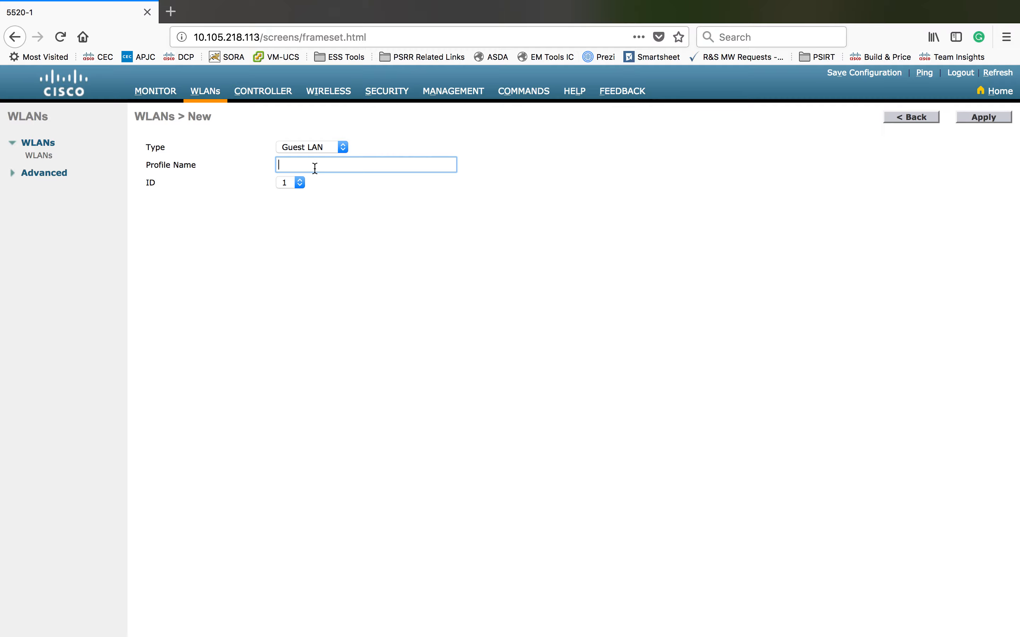
pyautogui.click(315, 168)
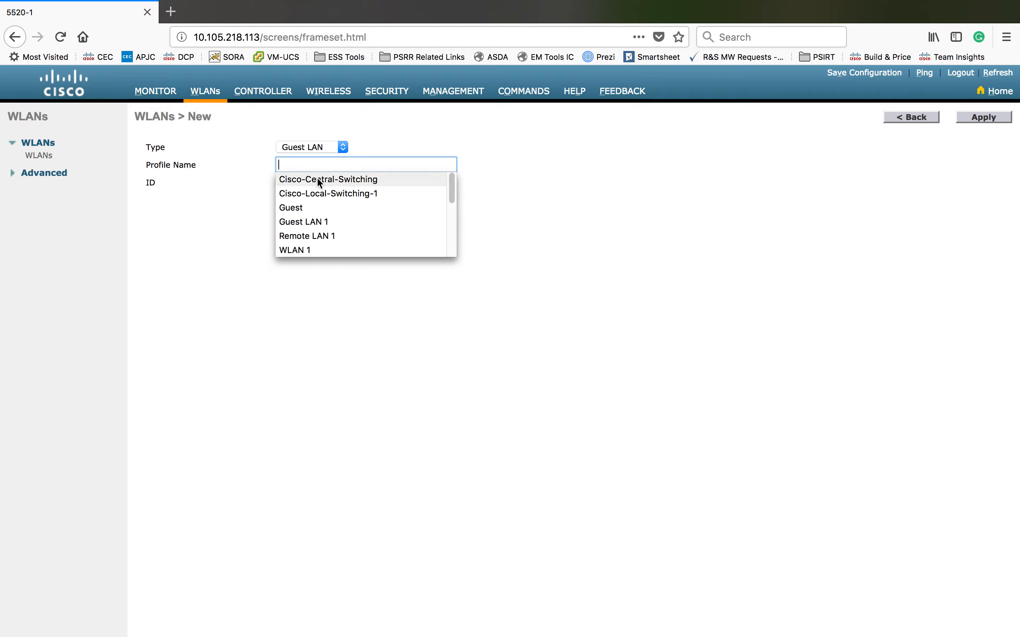
pyautogui.click(343, 221)
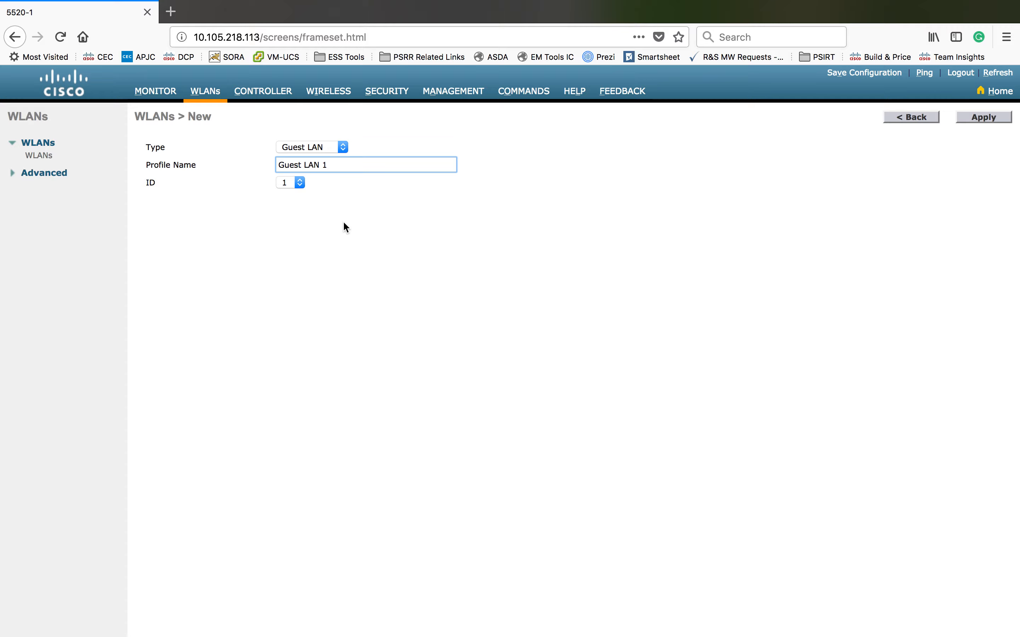
pyautogui.click(302, 190)
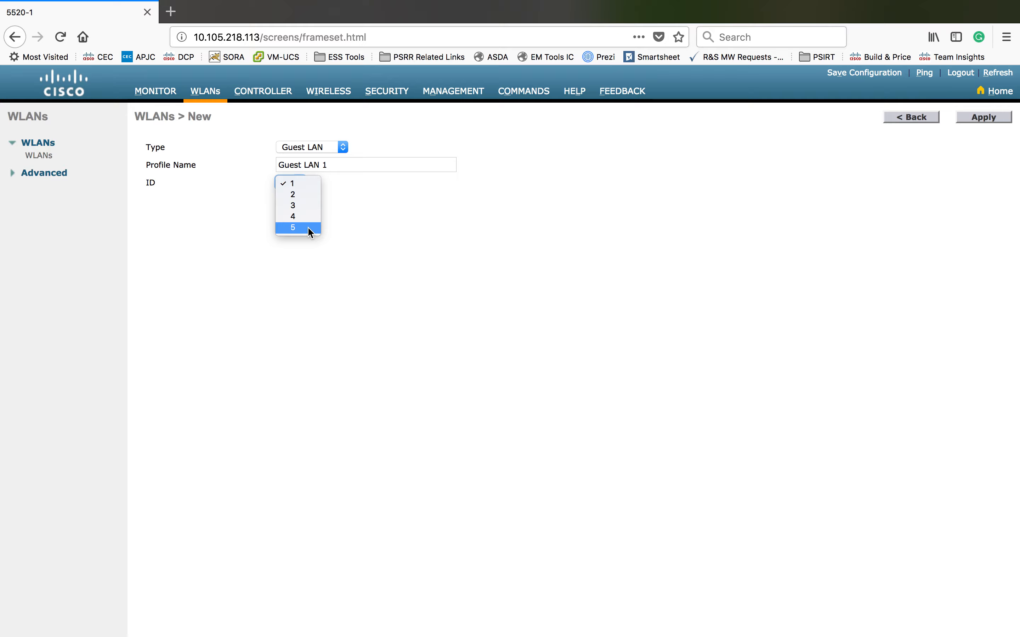
pyautogui.click(642, 292)
pyautogui.click(986, 119)
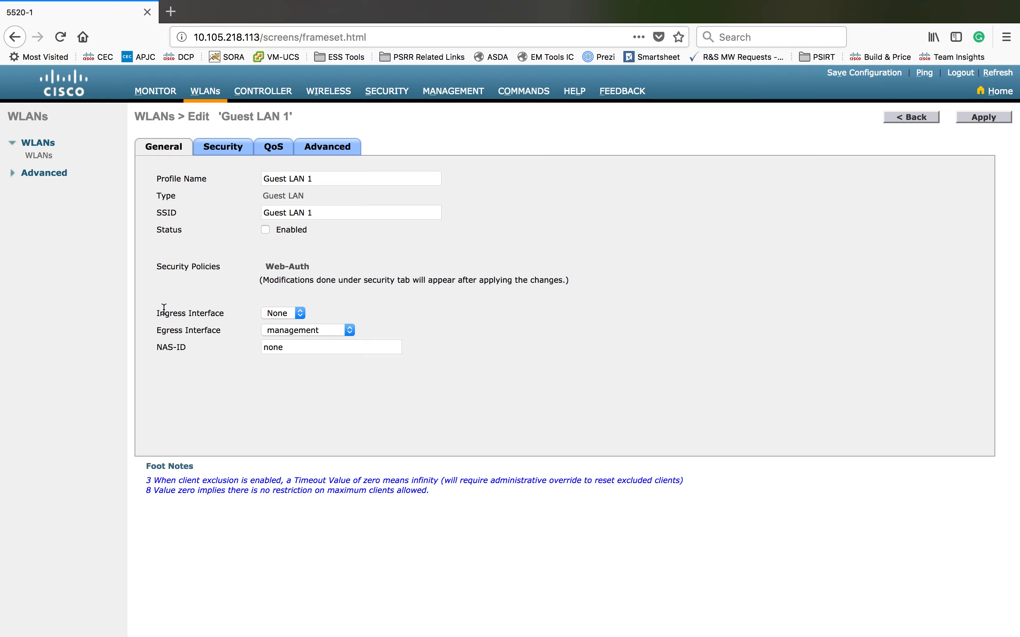
# Examine the available Ingress Interface options for Guest LAN 1.
pyautogui.tripleClick(175, 315)
pyautogui.click(299, 313)
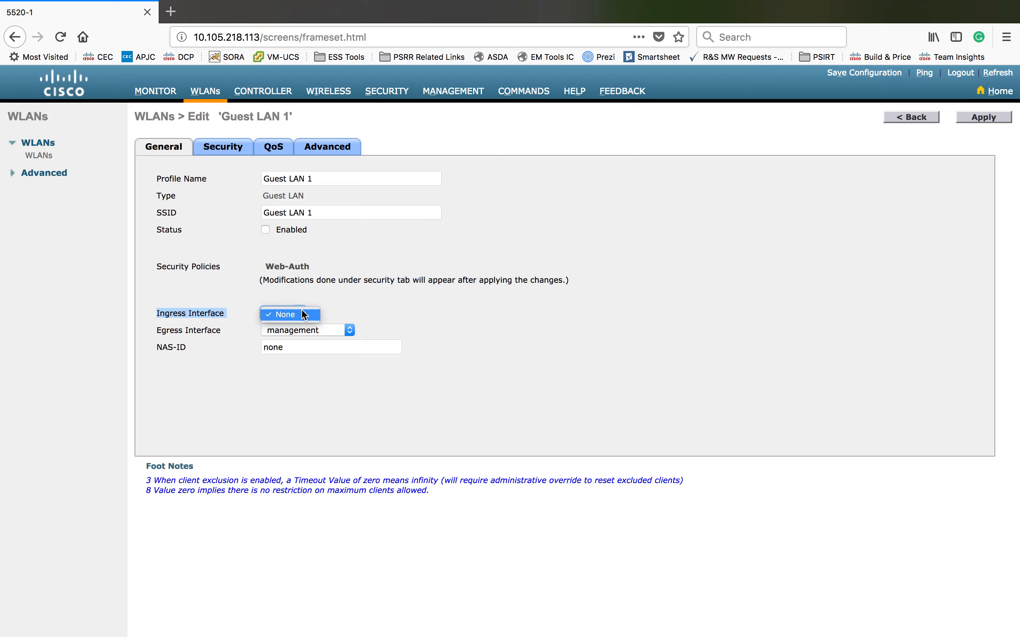
pyautogui.click(305, 315)
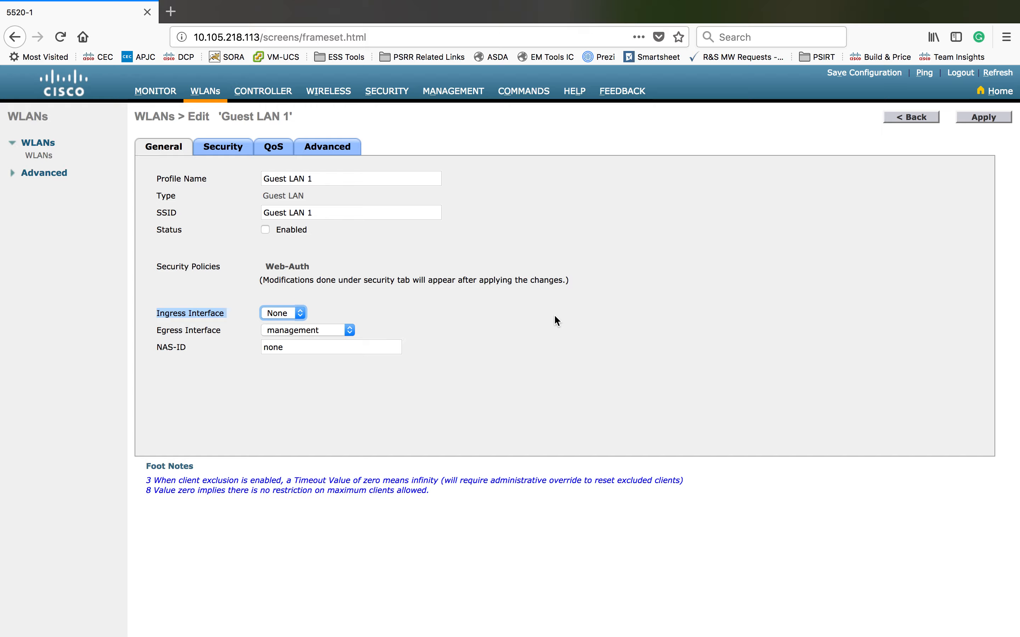
# Create a controller interface named Wired Guest LAN 1 with VLAN ID 500.
pyautogui.click(263, 91)
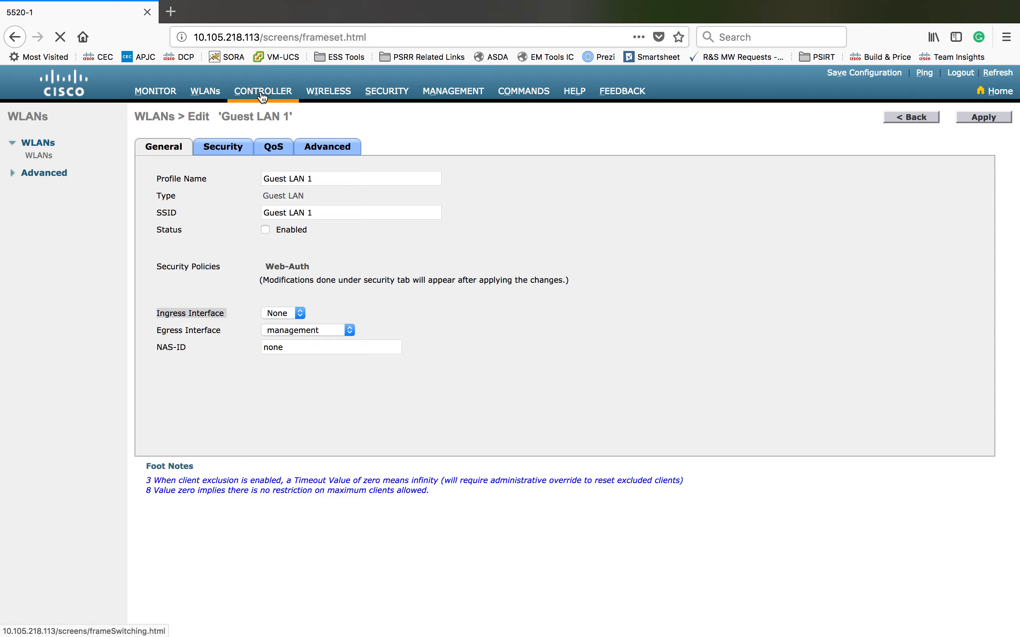
pyautogui.click(45, 195)
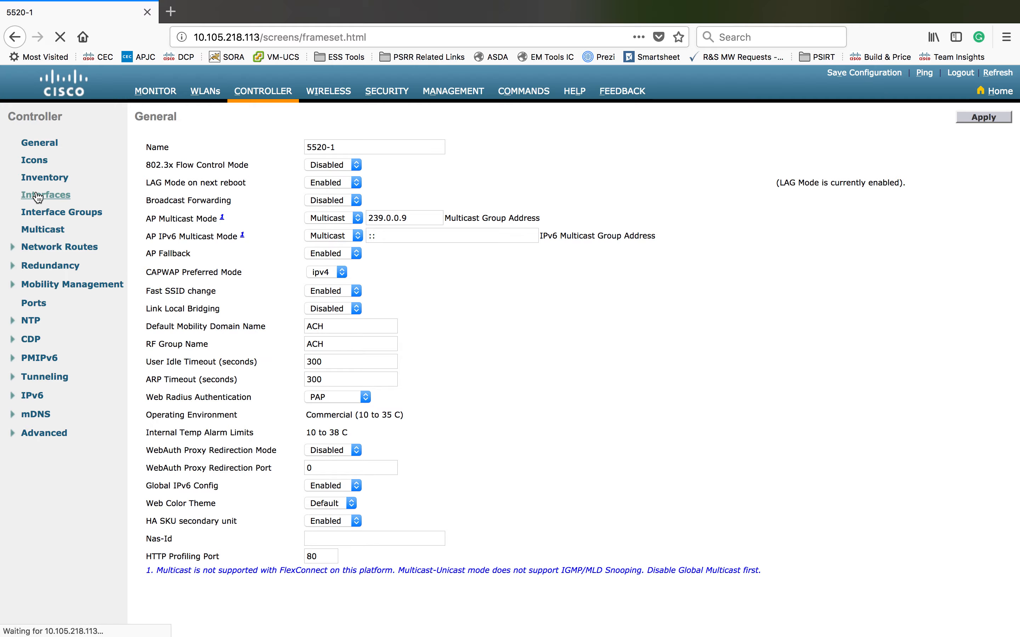
pyautogui.click(986, 121)
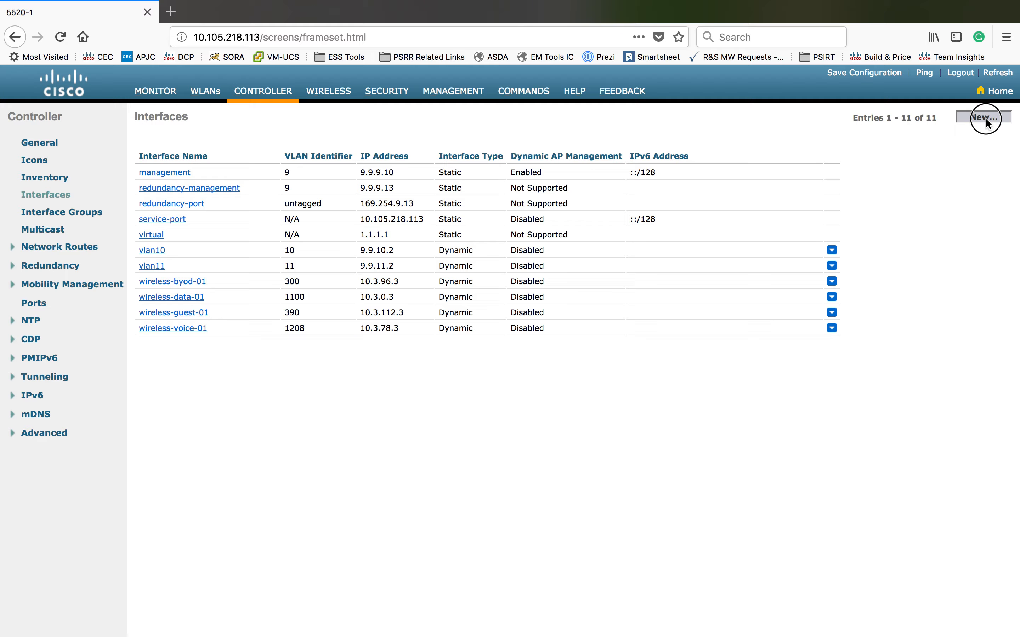
pyautogui.click(300, 146)
pyautogui.write('Wired')
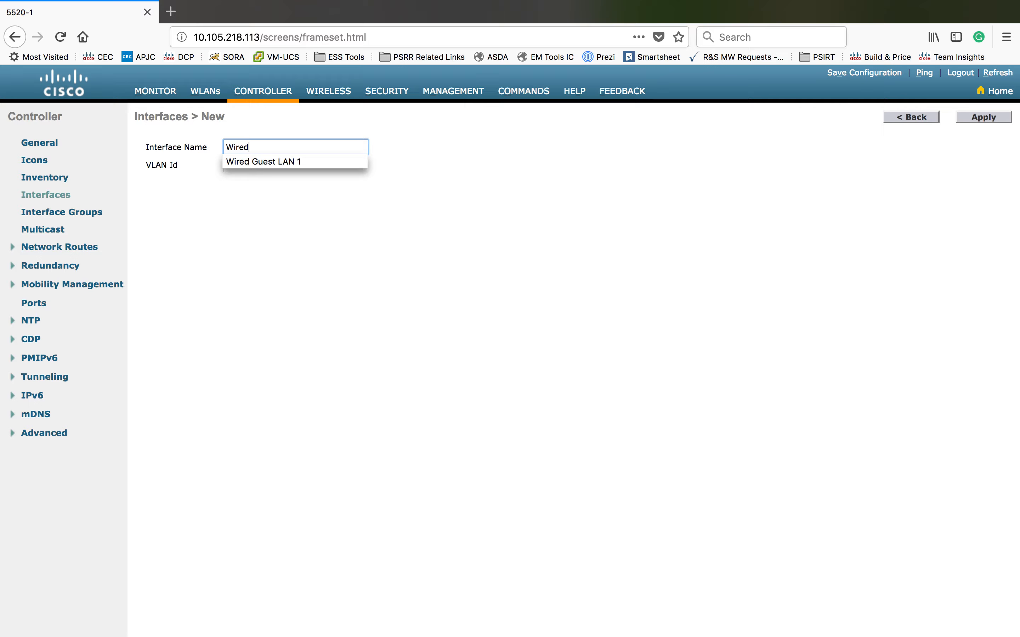
pyautogui.click(290, 161)
pyautogui.doubleClick(276, 164)
pyautogui.write('500')
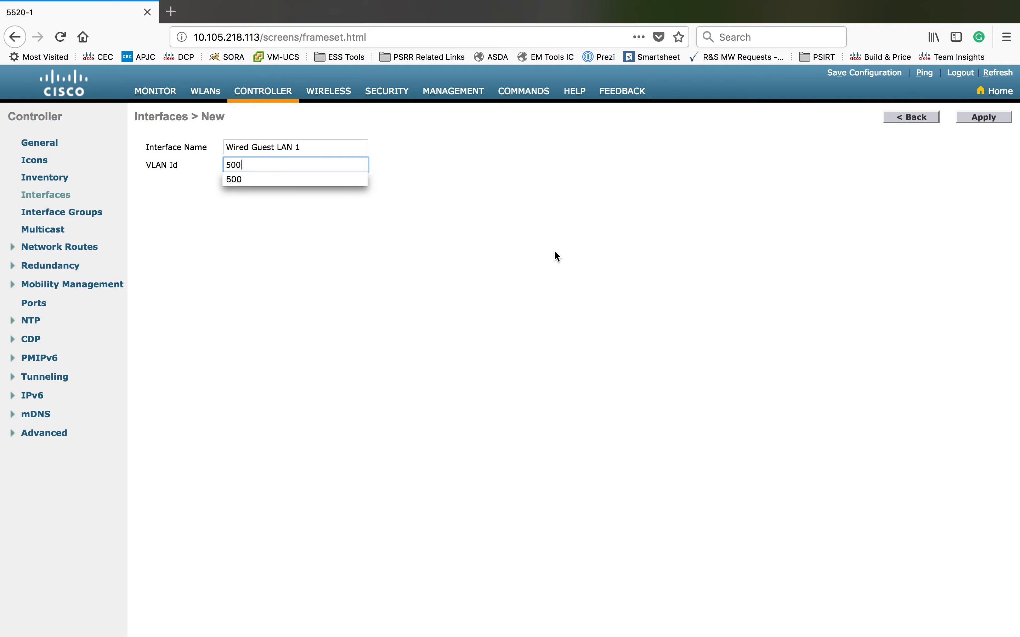
pyautogui.click(607, 242)
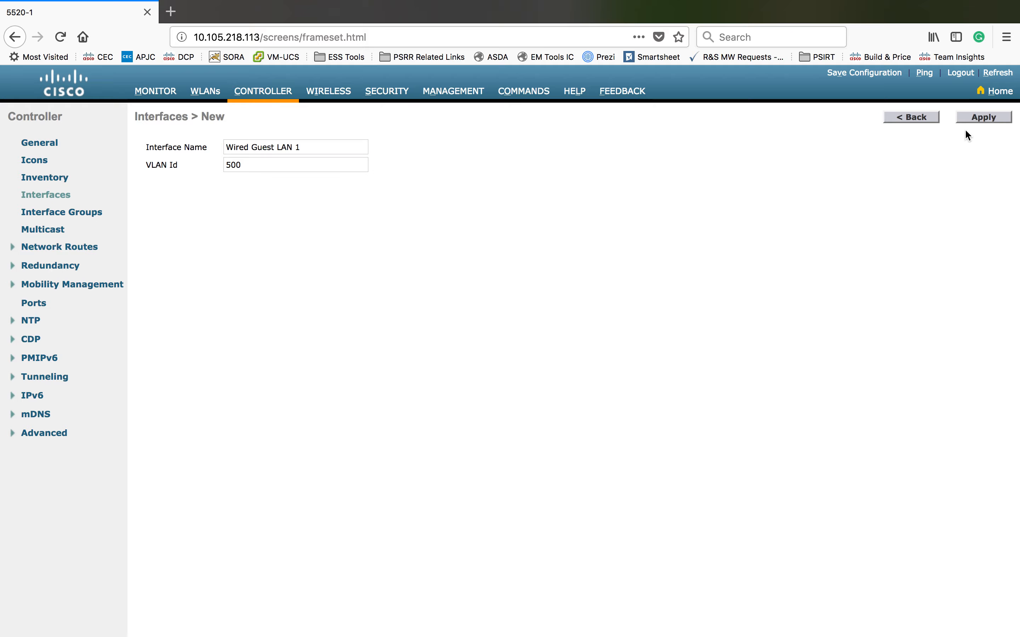
pyautogui.click(984, 116)
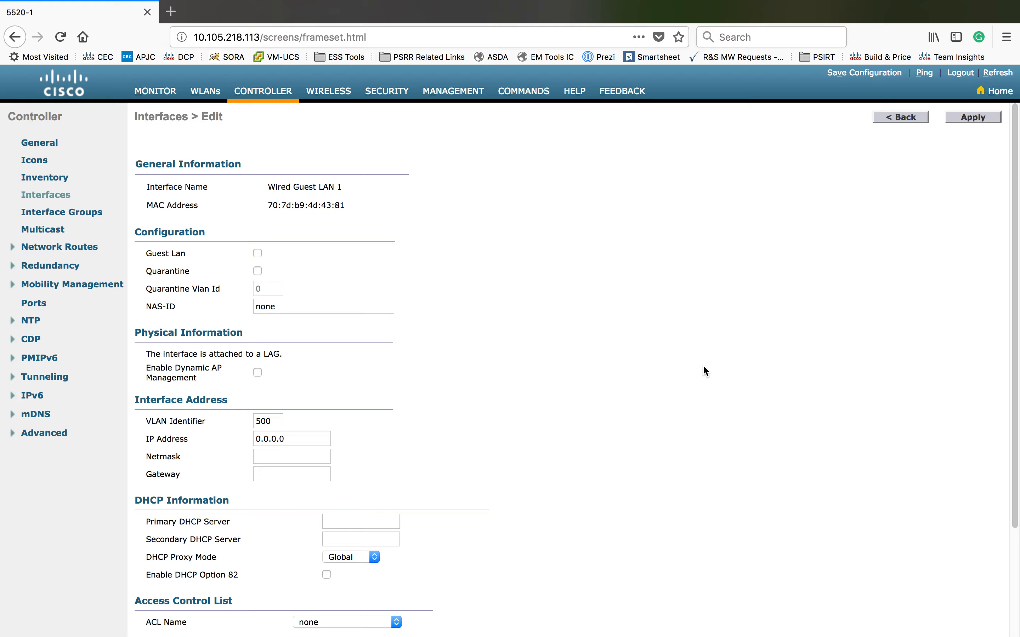
pyautogui.click(259, 254)
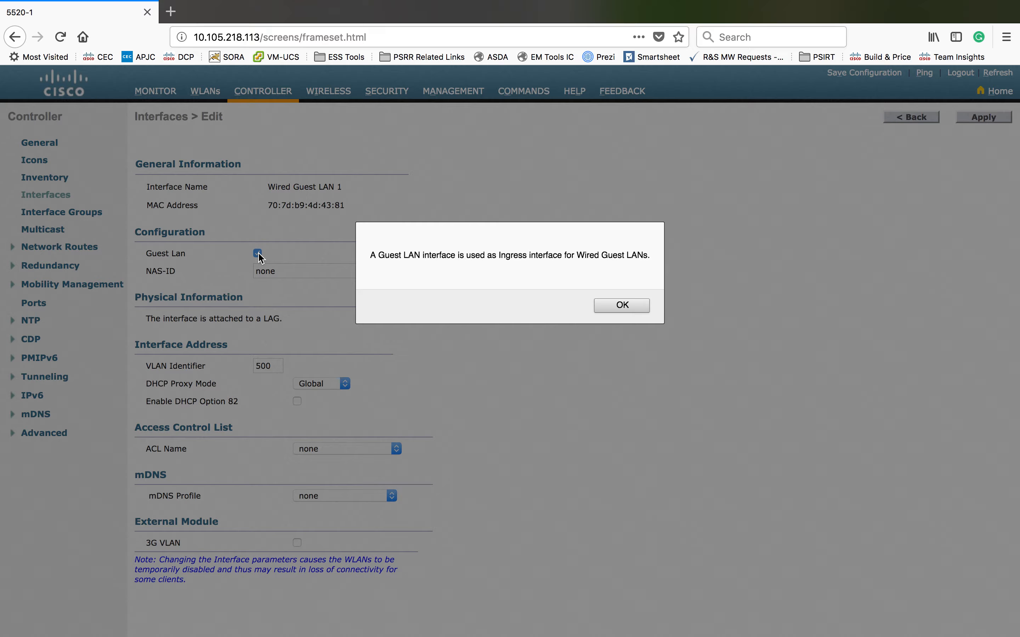
pyautogui.click(633, 309)
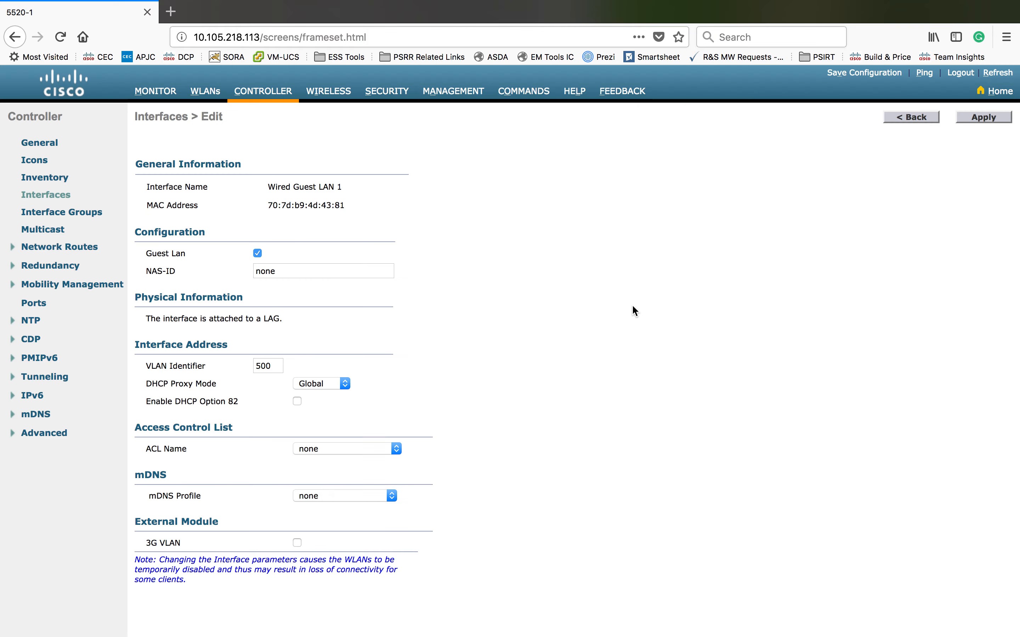
pyautogui.click(258, 253)
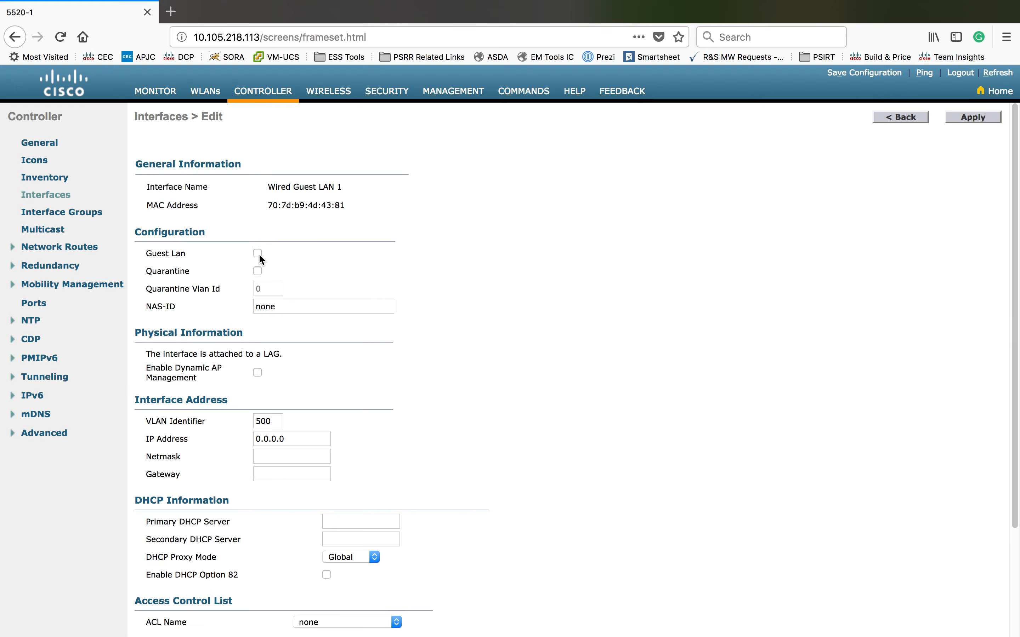
pyautogui.moveTo(339, 478); pyautogui.dragTo(91, 398)
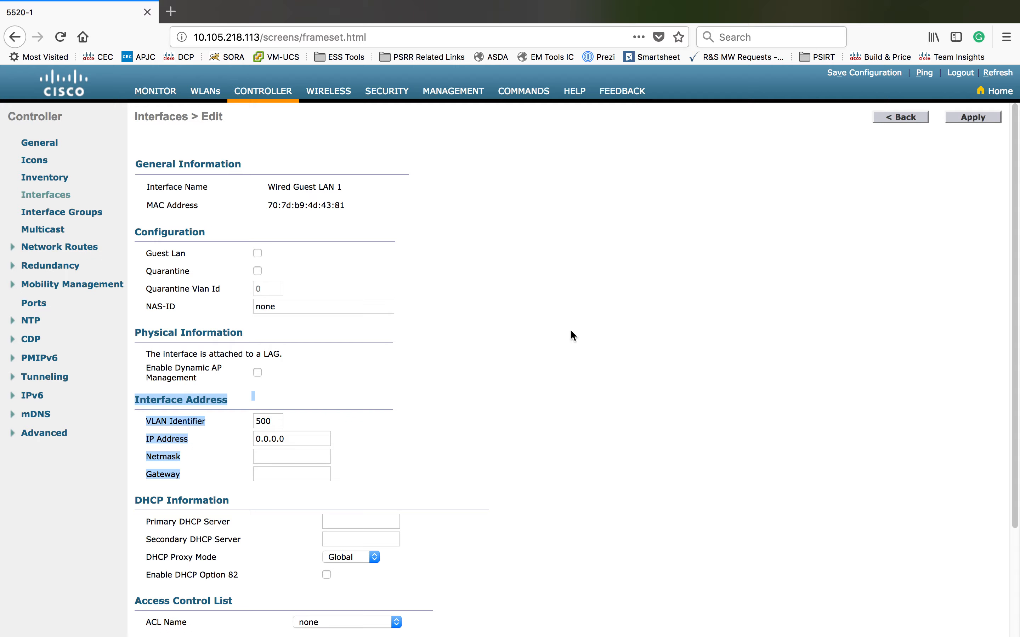
pyautogui.click(652, 336)
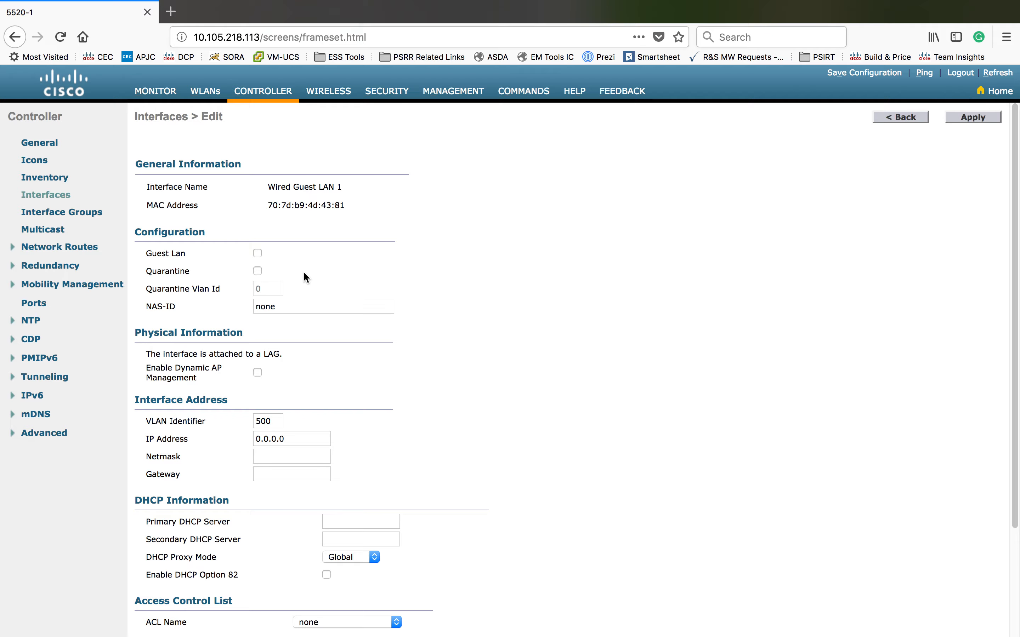
# Designate the Wired Guest LAN 1 interface as a Guest LAN interface and apply the change.
pyautogui.click(258, 253)
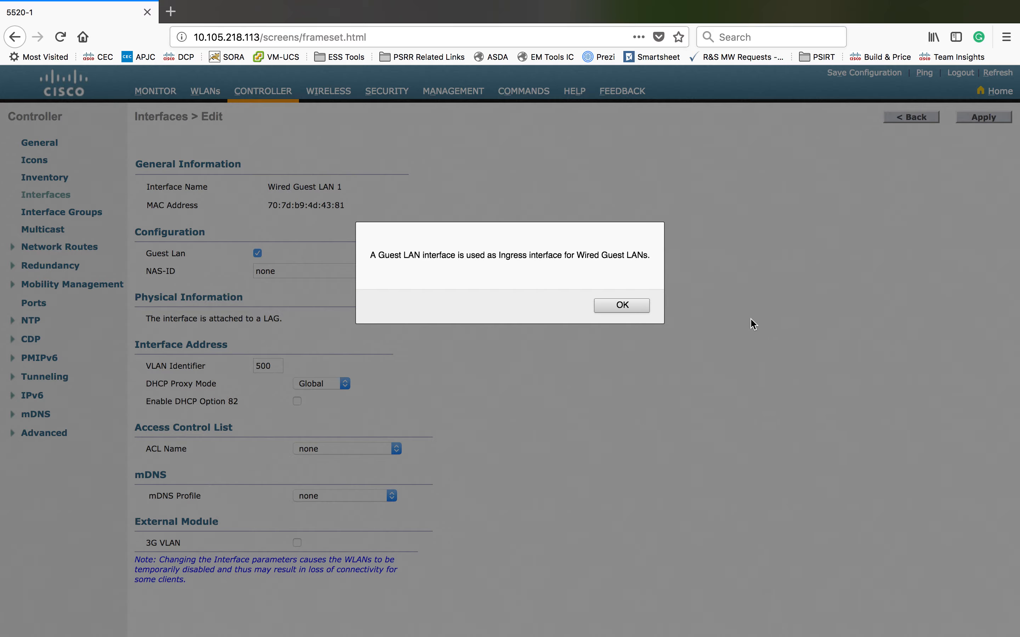
pyautogui.click(633, 308)
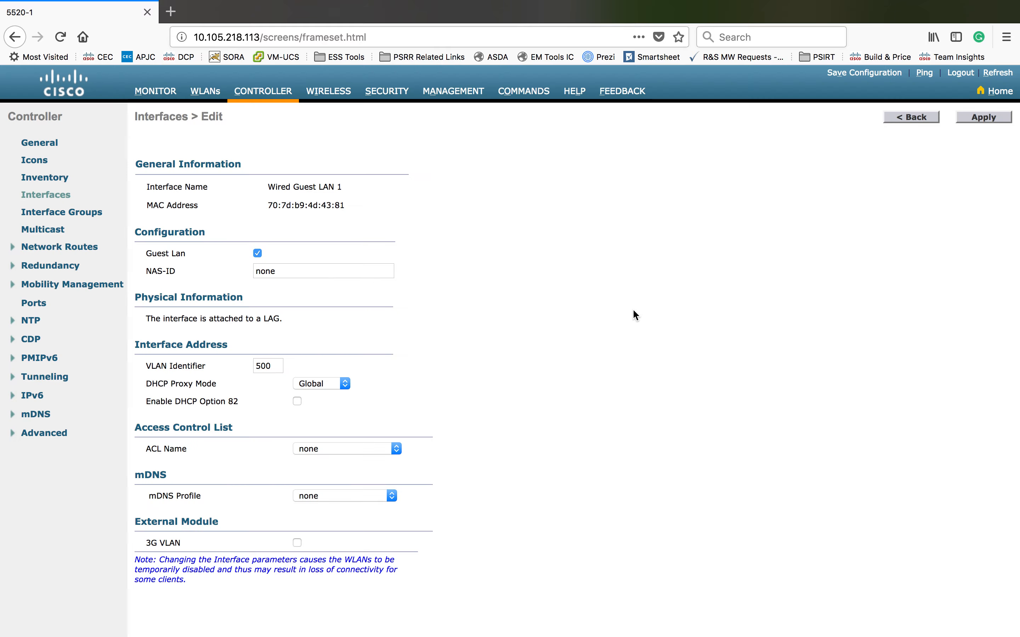
pyautogui.doubleClick(264, 367)
pyautogui.click(982, 122)
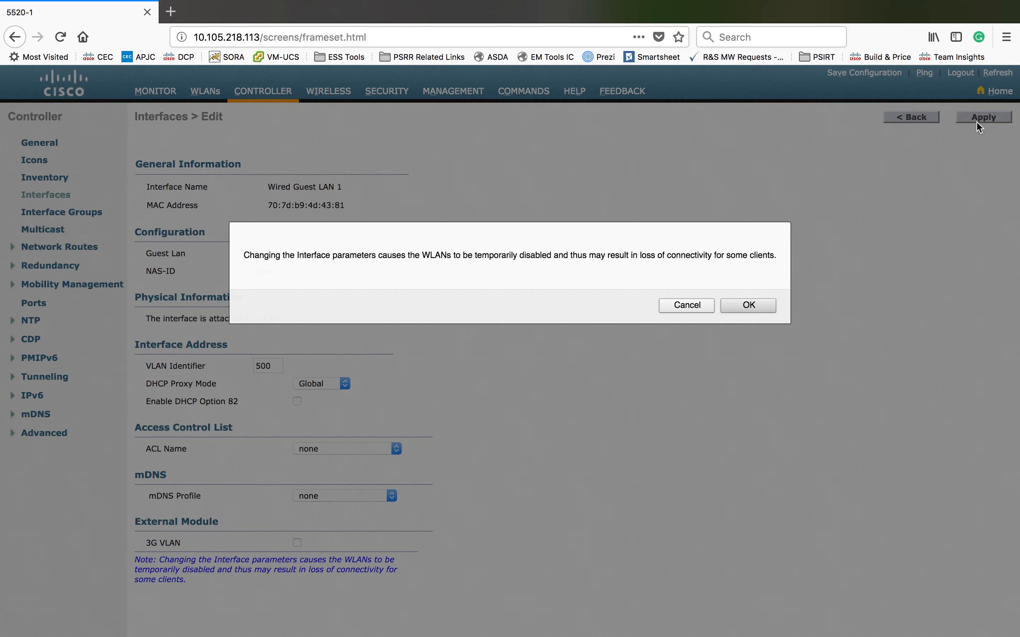
pyautogui.click(750, 306)
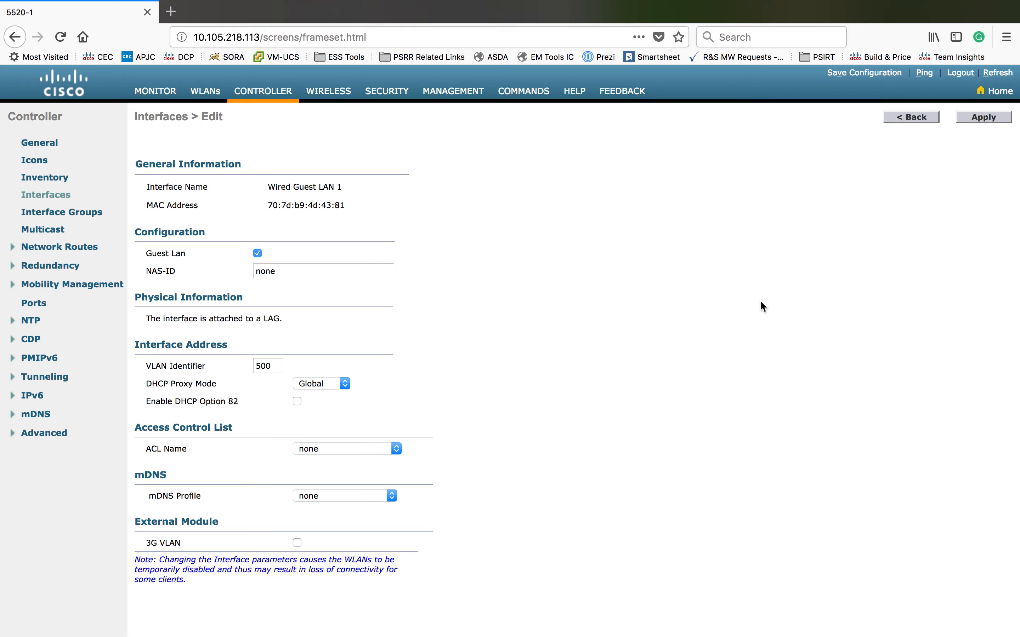
# Set the ingress interface of the Guest LAN 1 profile to wired guest lan 1 and enable its status.
pyautogui.click(263, 91)
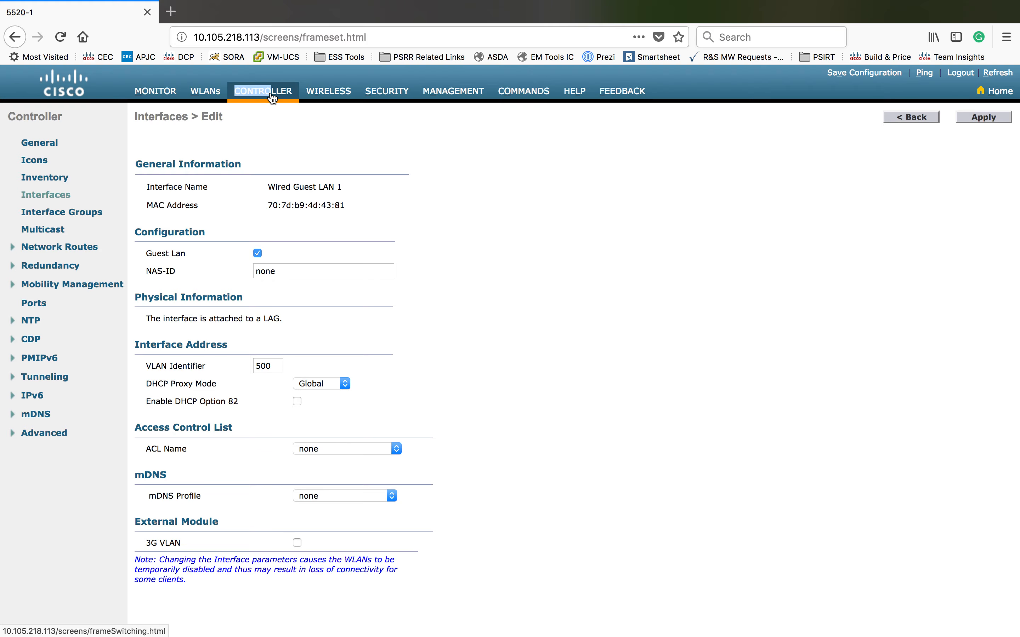
pyautogui.click(205, 91)
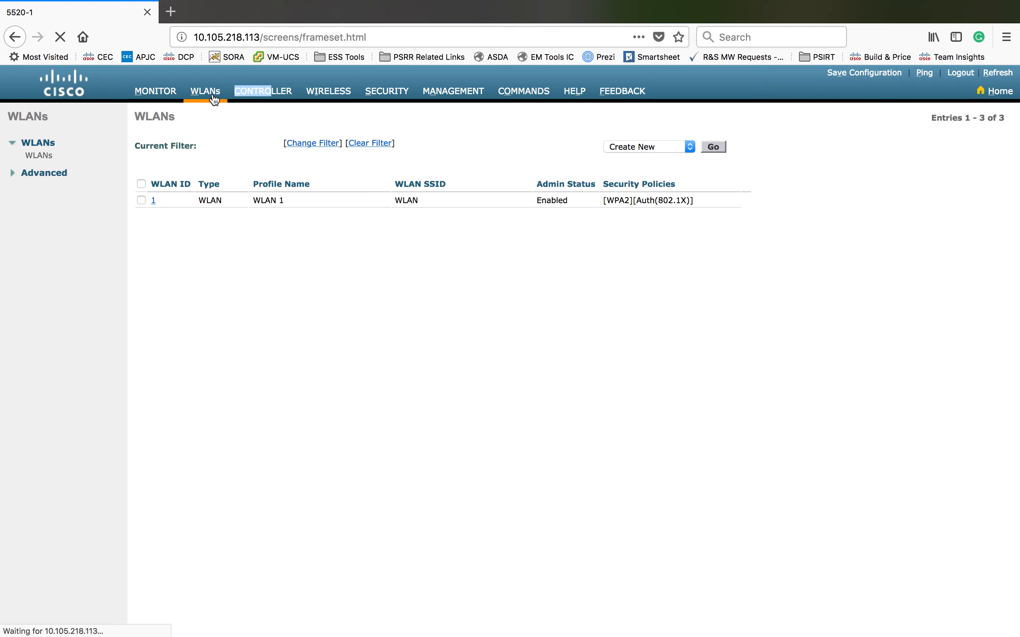
pyautogui.click(153, 233)
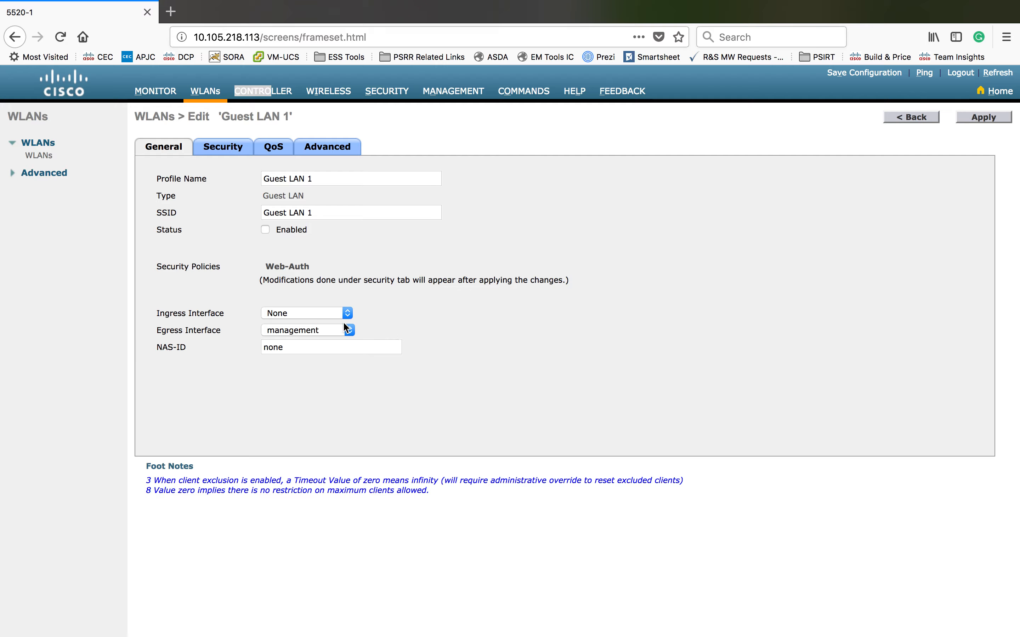
pyautogui.click(350, 315)
pyautogui.click(343, 326)
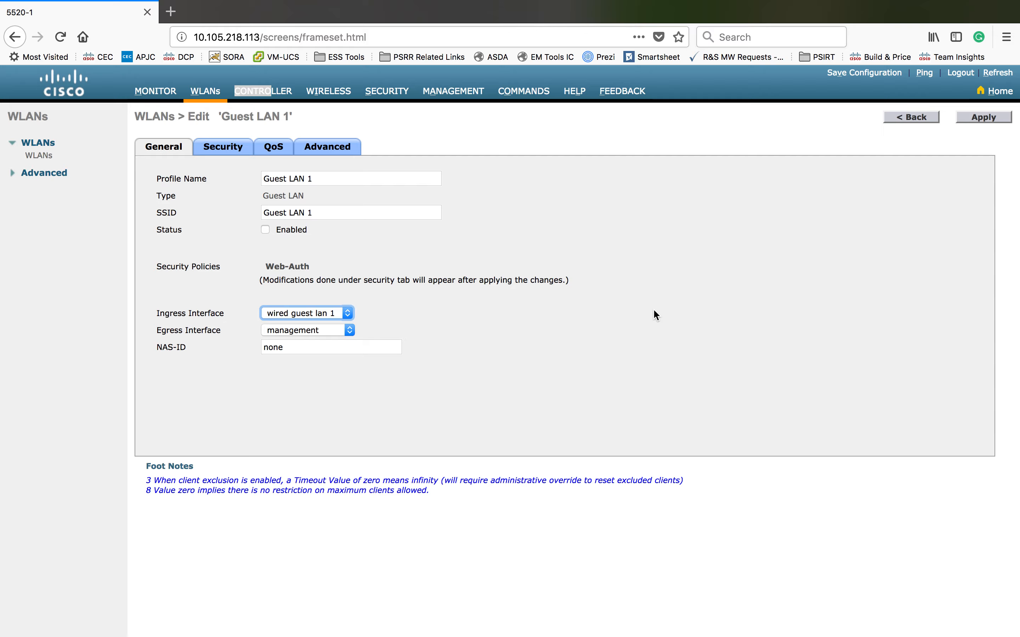
pyautogui.click(267, 228)
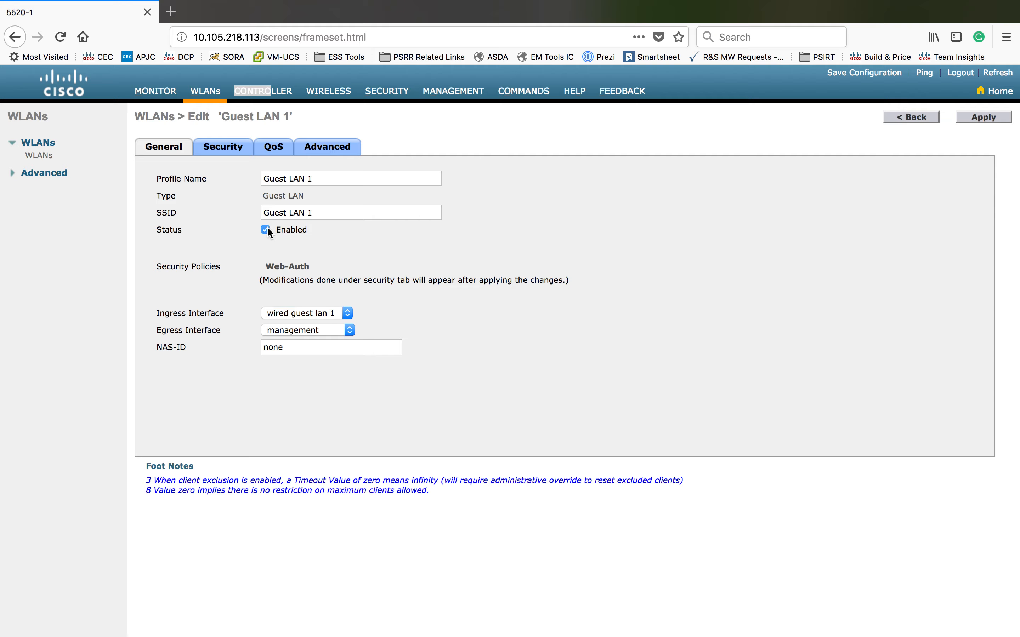
# Set the Layer 3 security of Guest LAN 1 to Web Passthrough.
pyautogui.click(217, 156)
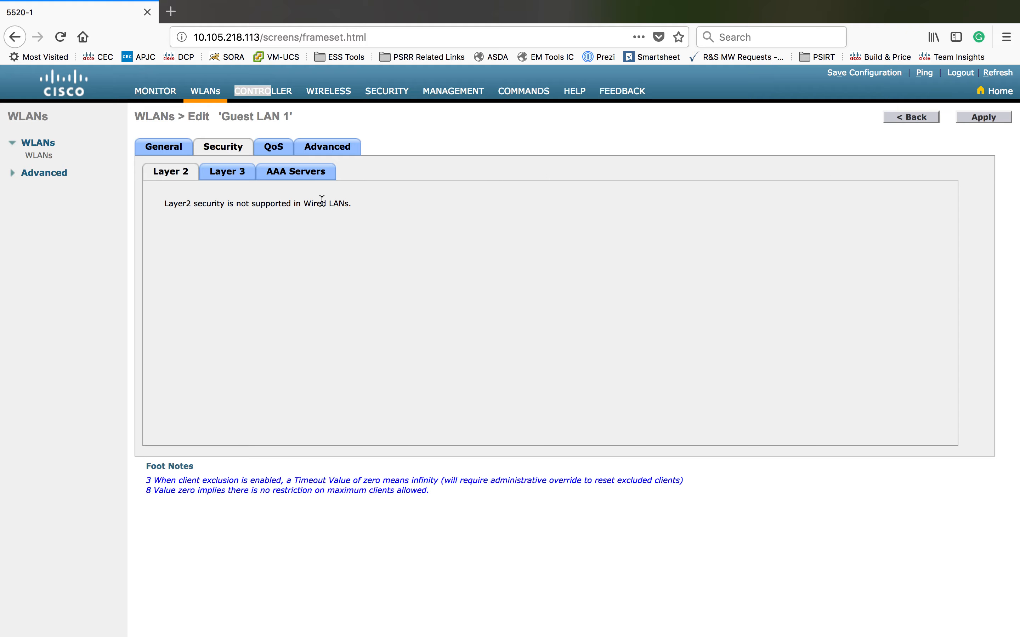
pyautogui.click(228, 181)
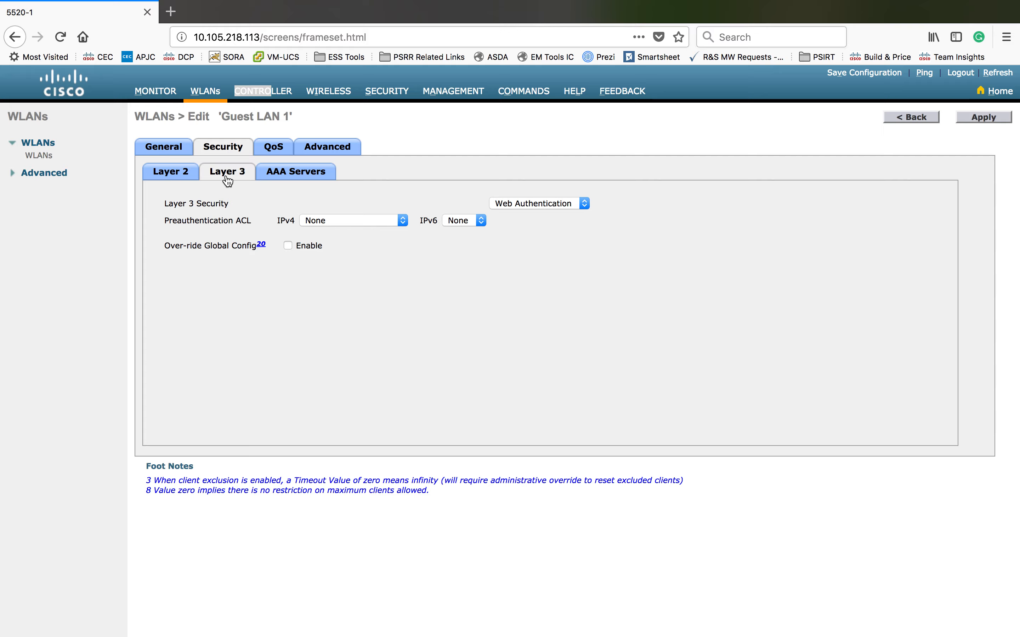
pyautogui.click(588, 204)
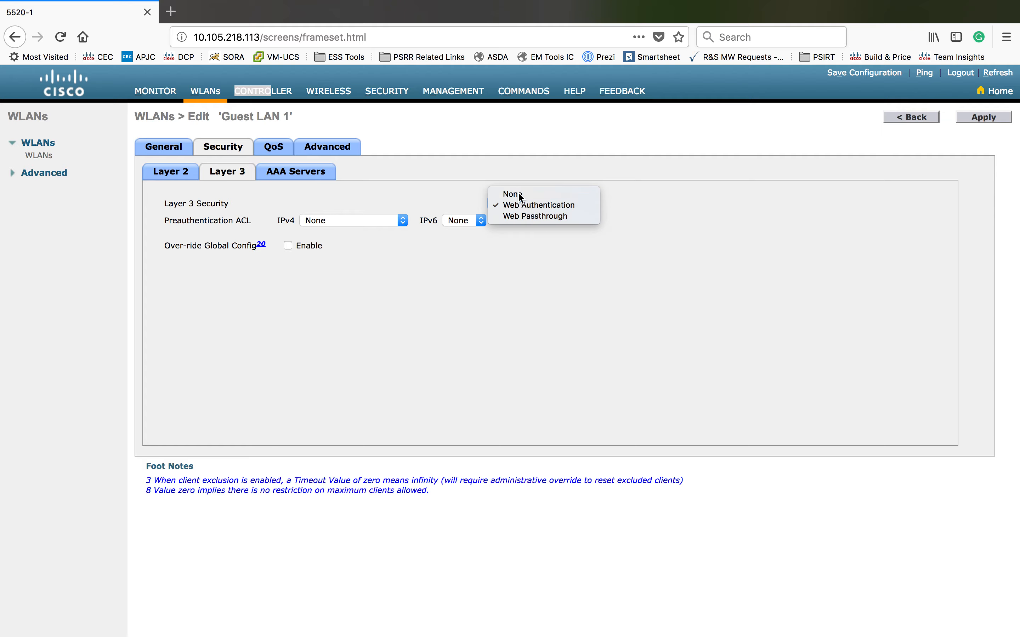
pyautogui.click(518, 193)
pyautogui.click(578, 200)
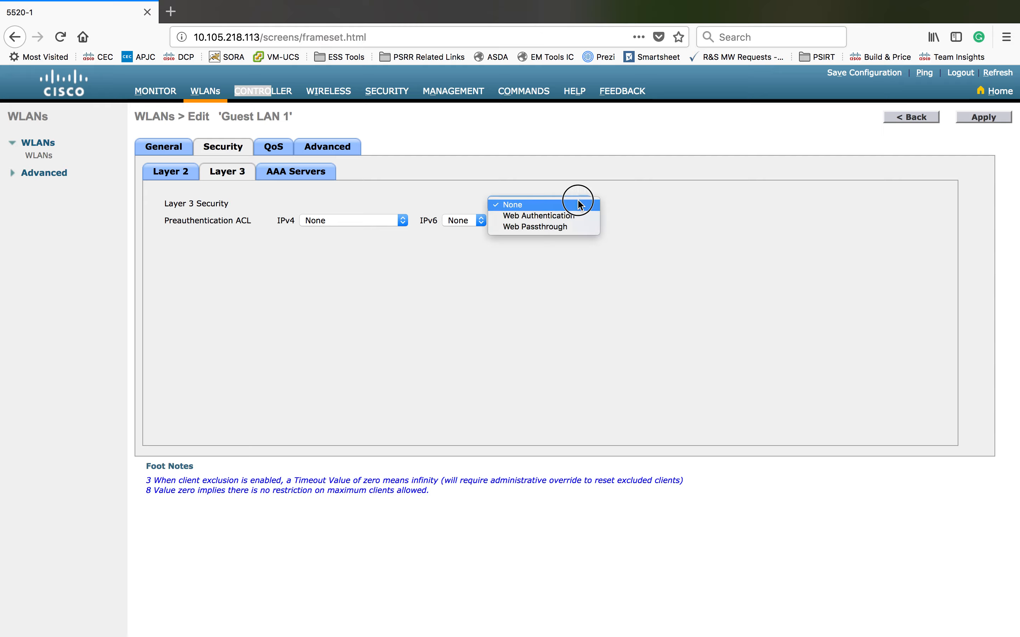
pyautogui.click(578, 224)
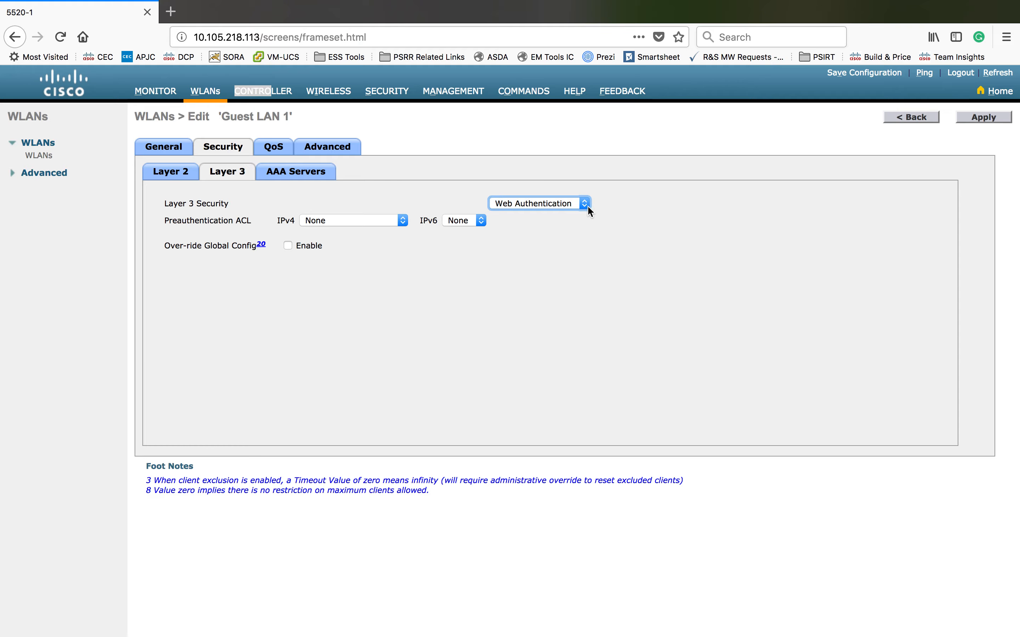
pyautogui.click(587, 206)
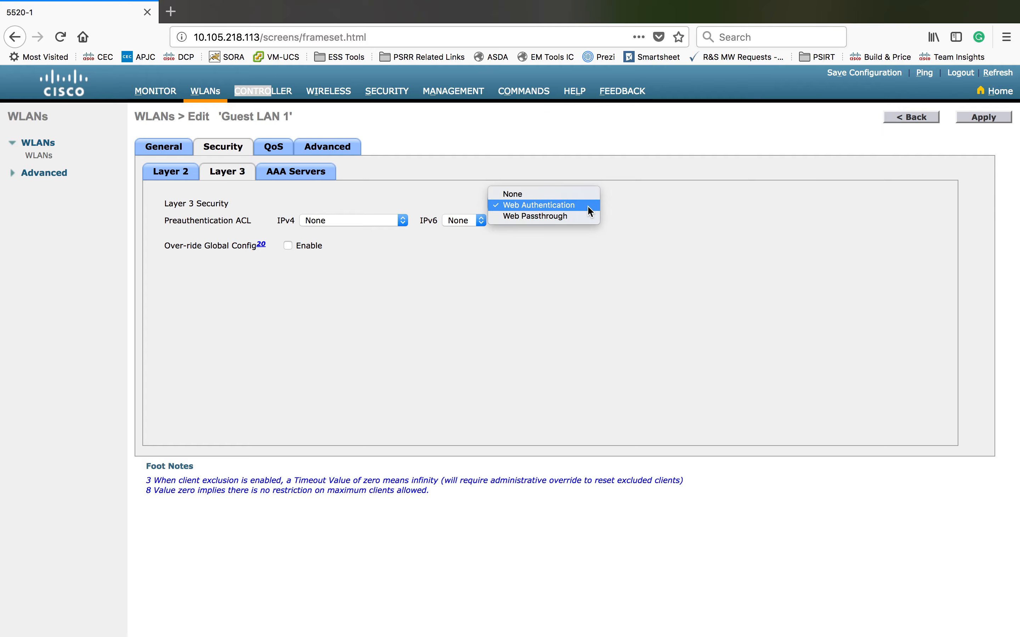
pyautogui.click(570, 218)
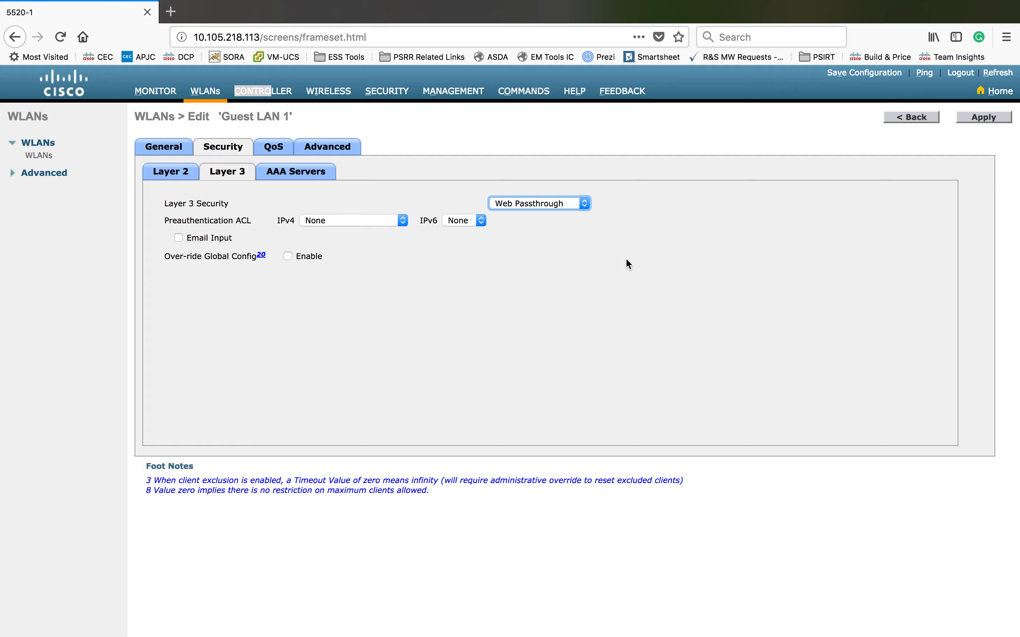
# Examine the AAA server settings and the Quality of Service options of Guest LAN 1.
pyautogui.click(299, 181)
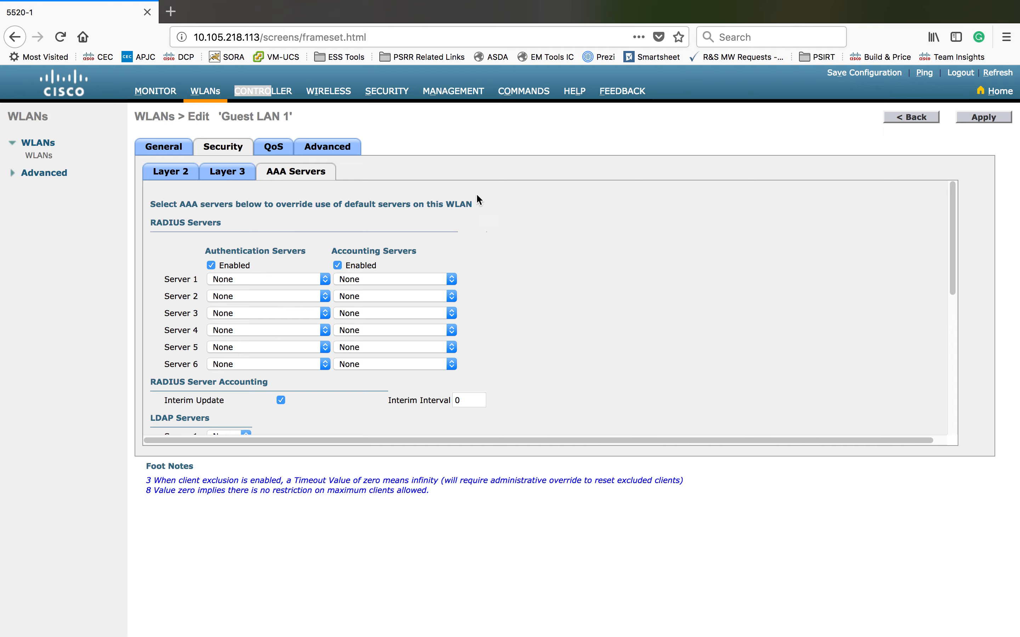
pyautogui.scroll(-10, 573, 304)
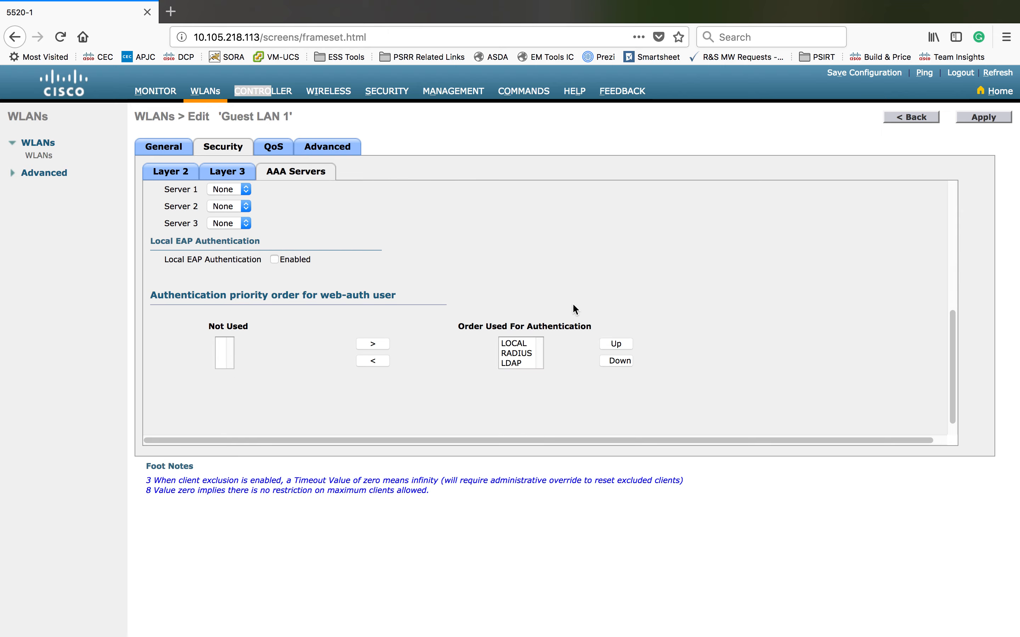
pyautogui.scroll(3, 572, 303)
pyautogui.scroll(-4, 572, 303)
pyautogui.scroll(10, 572, 303)
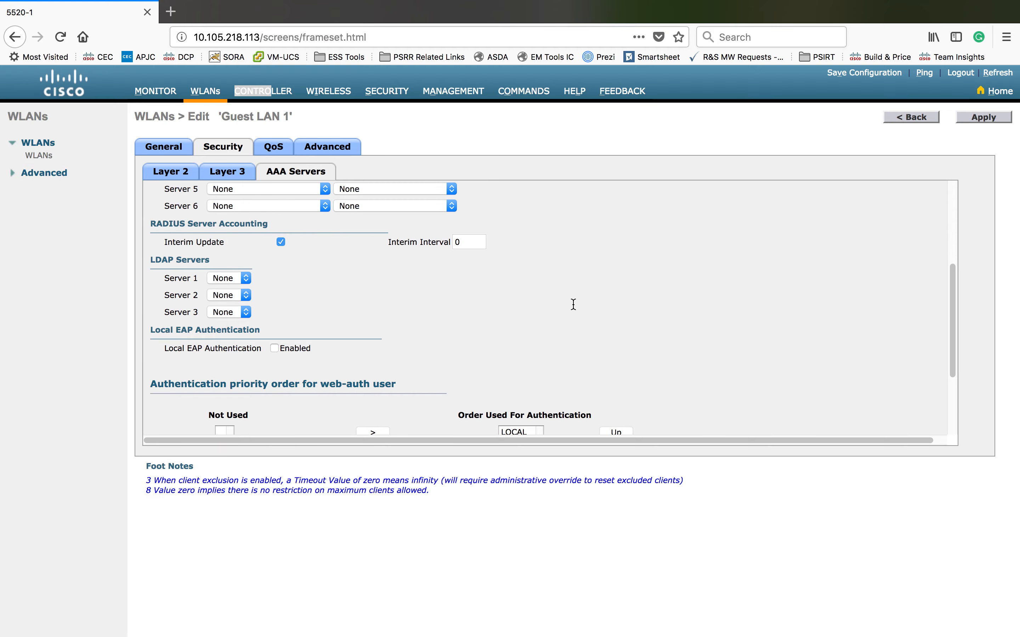
pyautogui.click(273, 156)
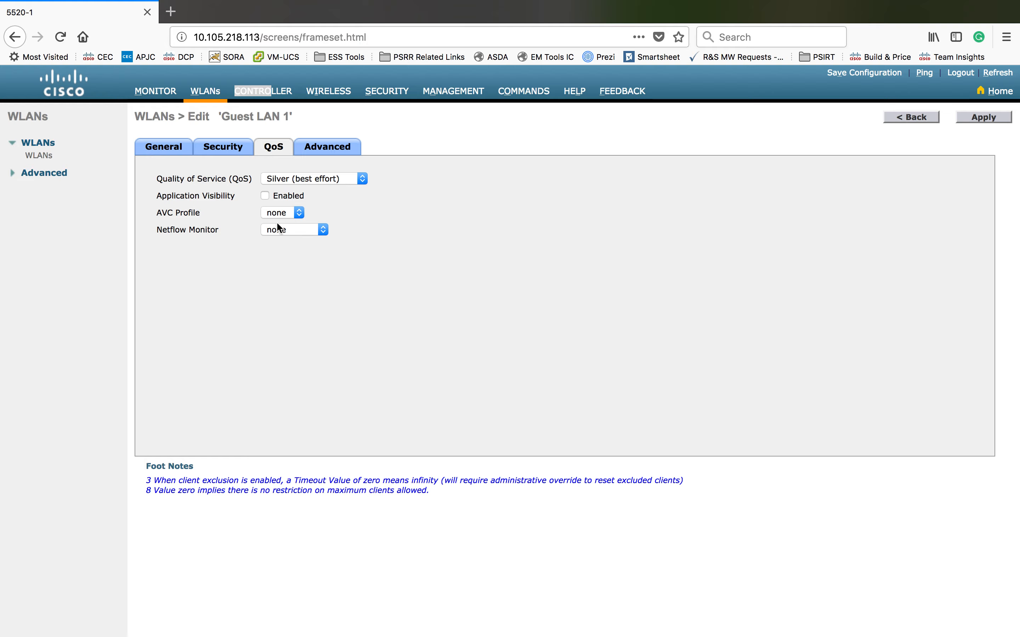
pyautogui.click(338, 181)
pyautogui.click(520, 208)
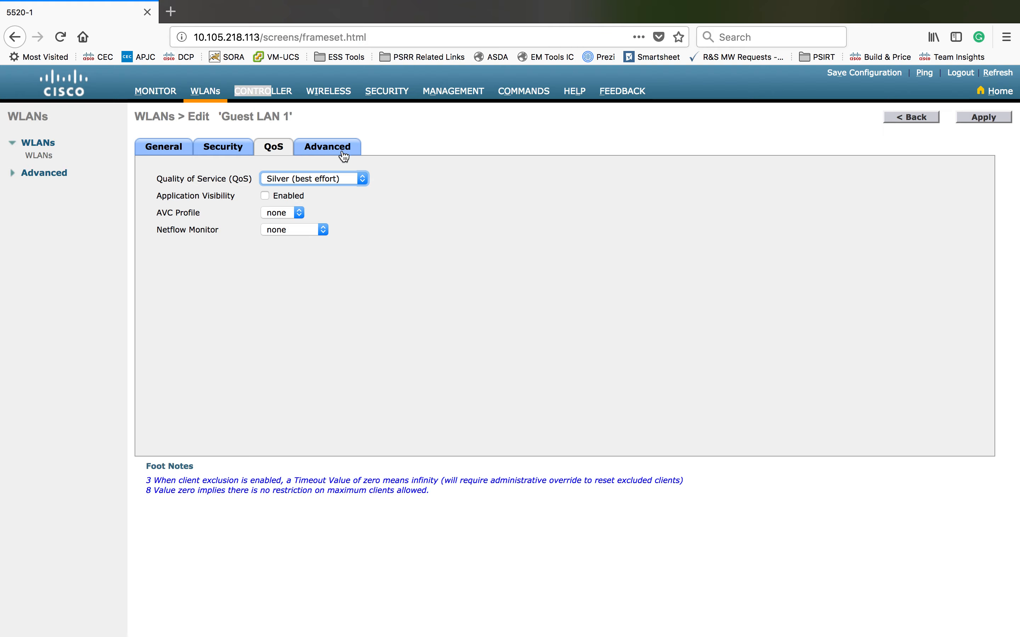
# Enable the session timeout for Guest LAN 1, apply the configuration and return to the WLAN list.
pyautogui.click(341, 154)
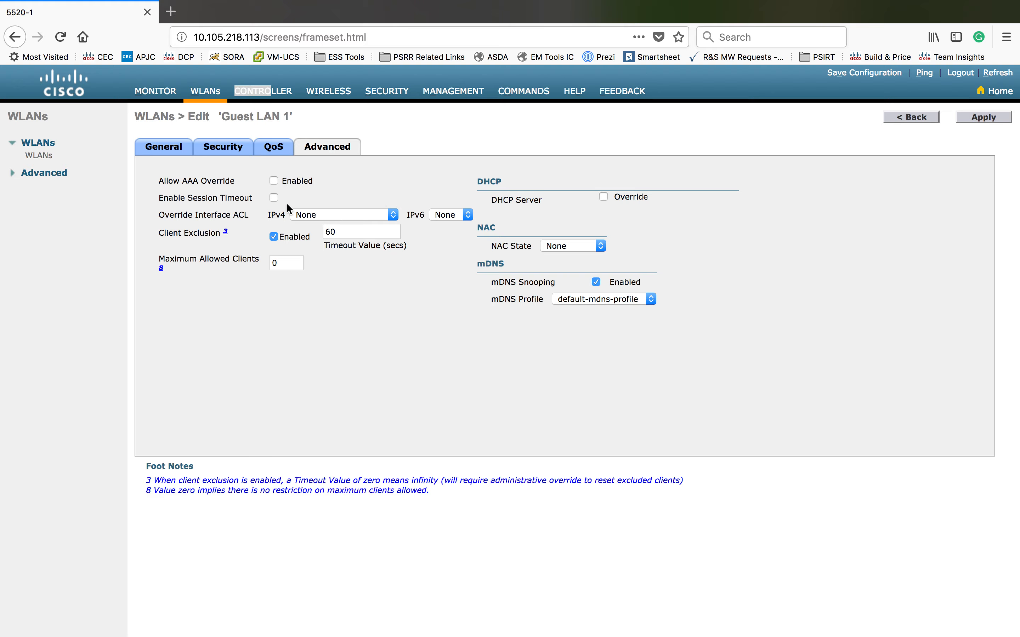
pyautogui.click(273, 199)
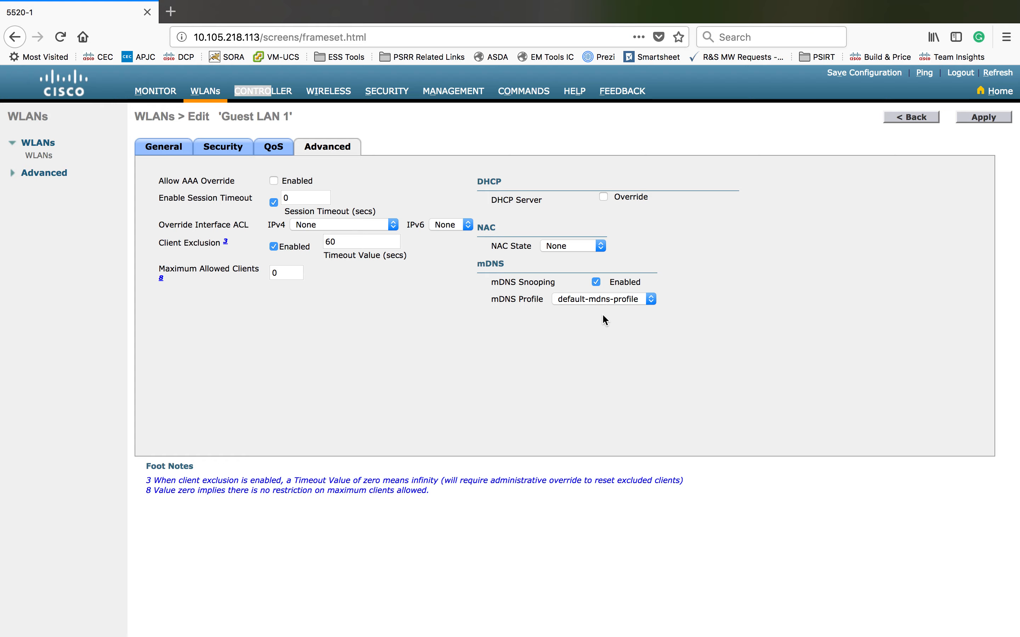
pyautogui.click(993, 118)
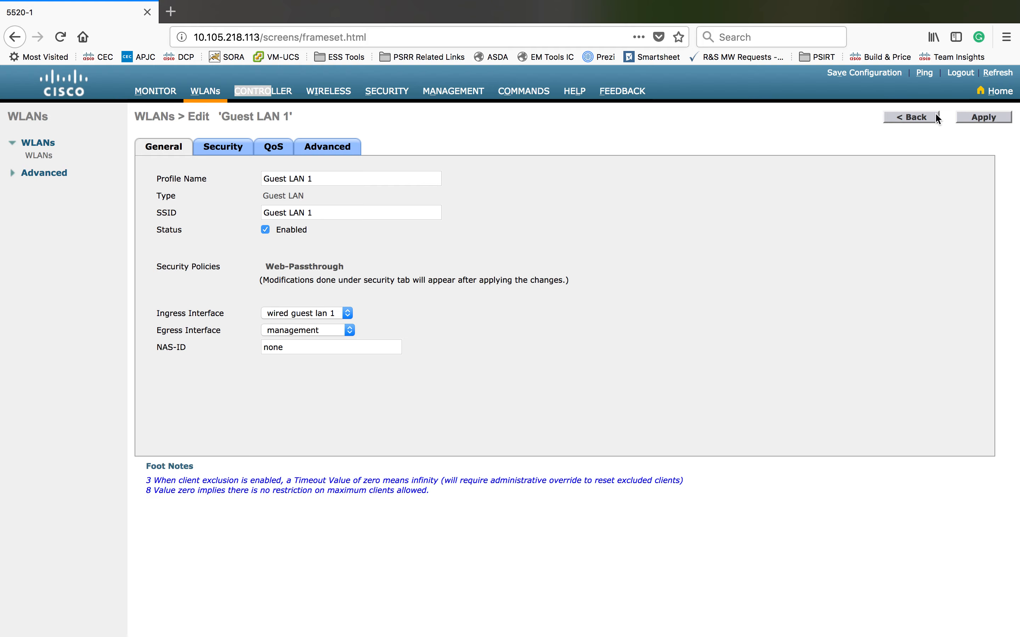
pyautogui.click(921, 120)
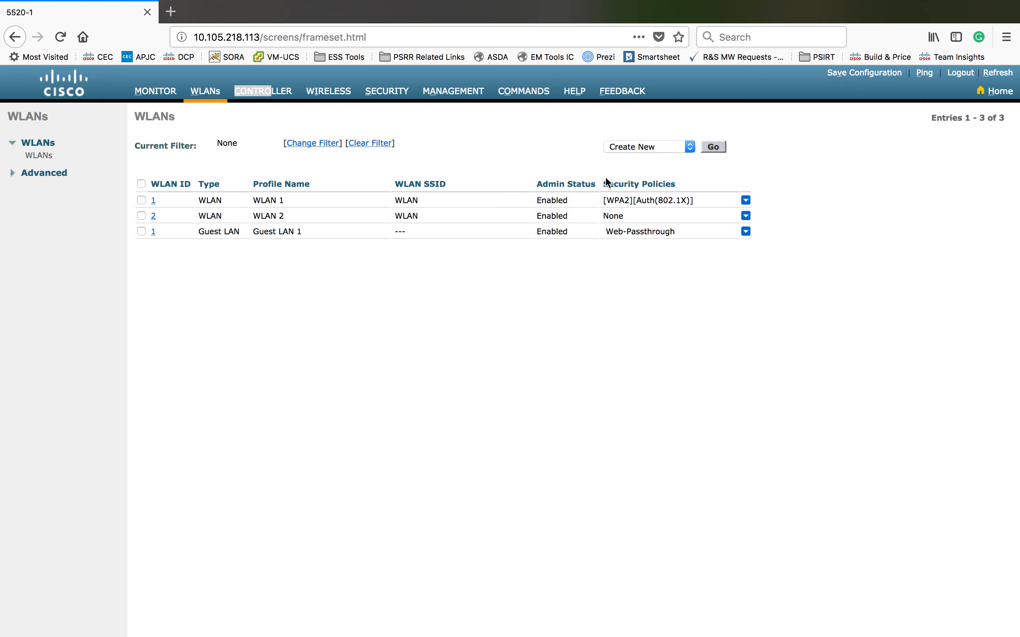
# Create a Remote LAN profile named Remote LAN 1 with ID 3.
pyautogui.click(714, 155)
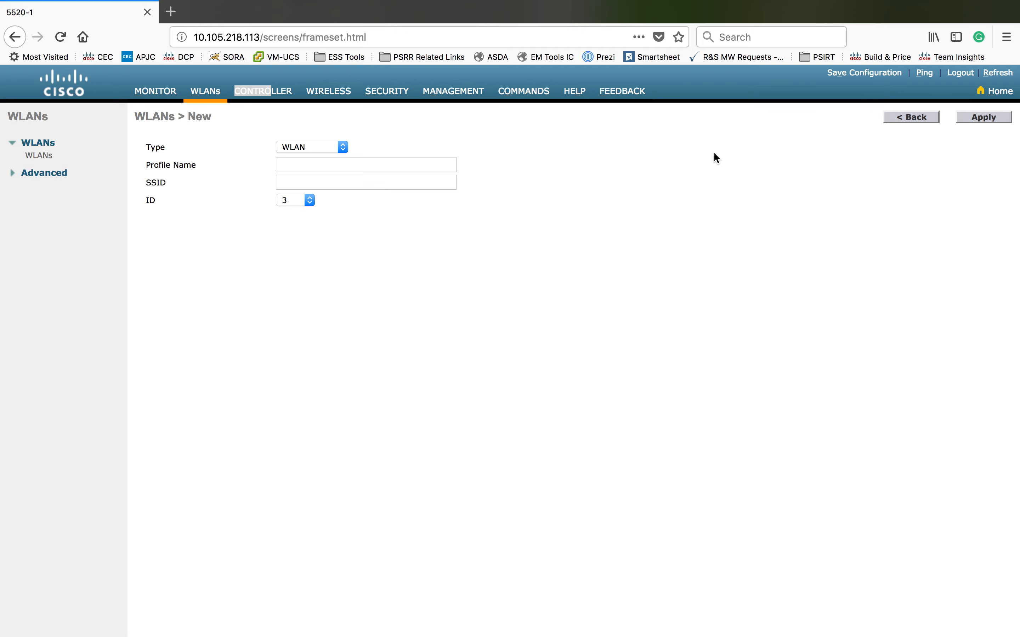
pyautogui.click(346, 149)
pyautogui.click(343, 160)
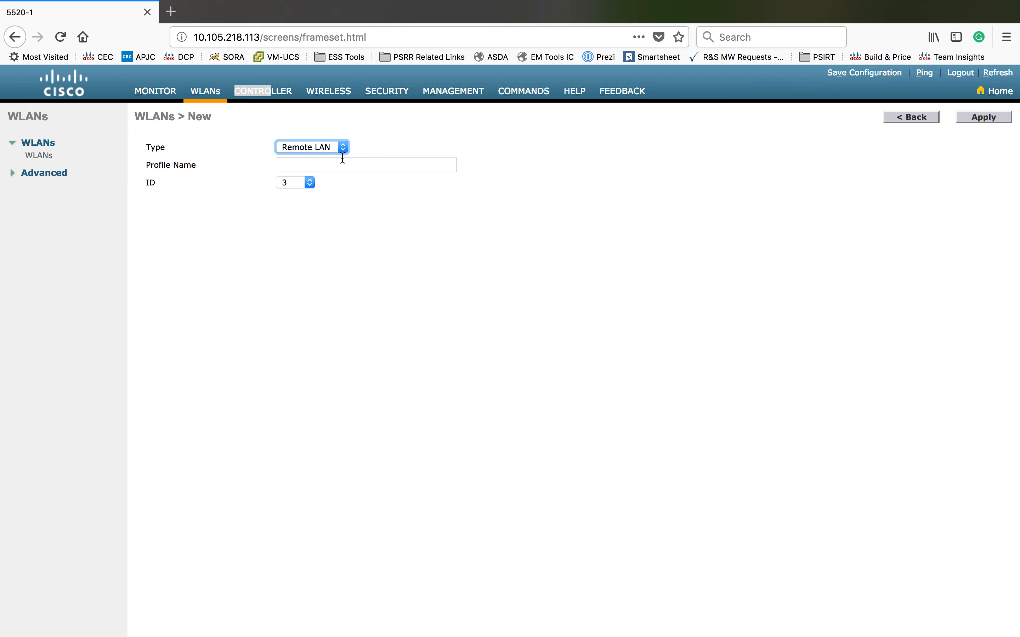
pyautogui.click(325, 166)
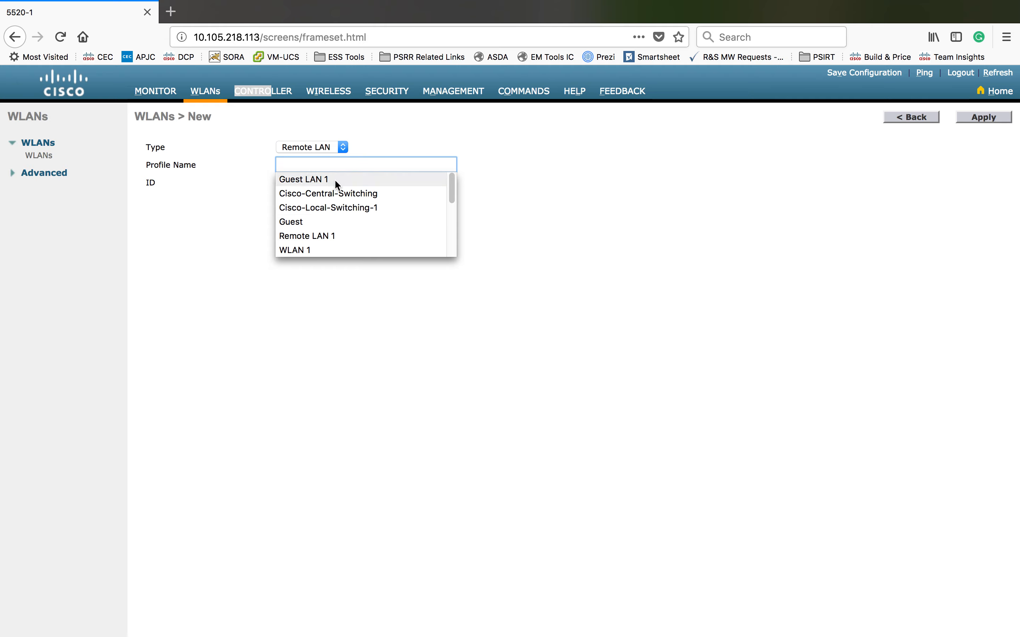
pyautogui.click(332, 233)
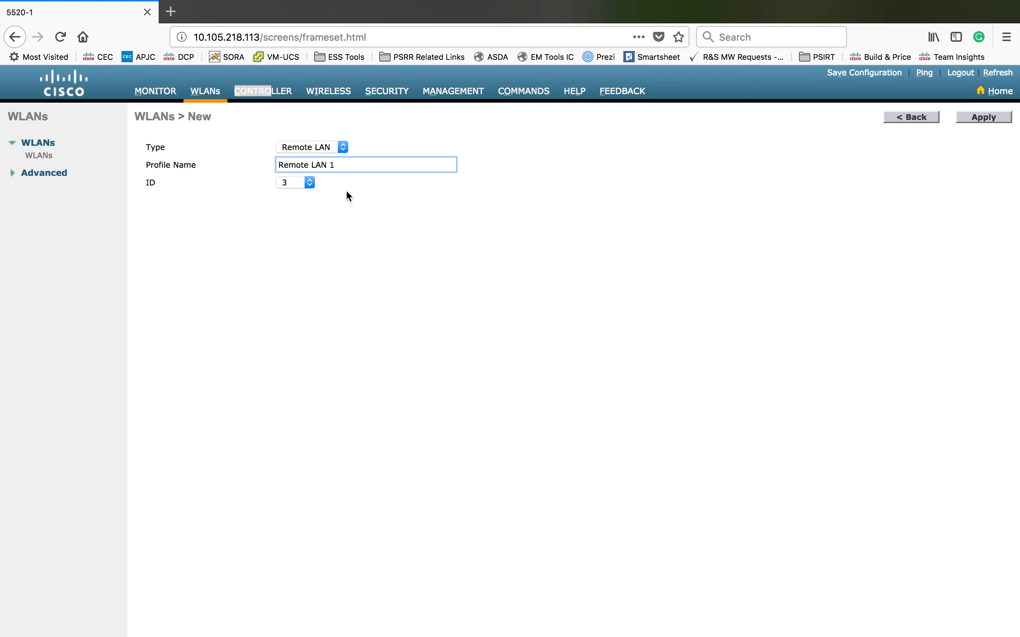
pyautogui.click(312, 181)
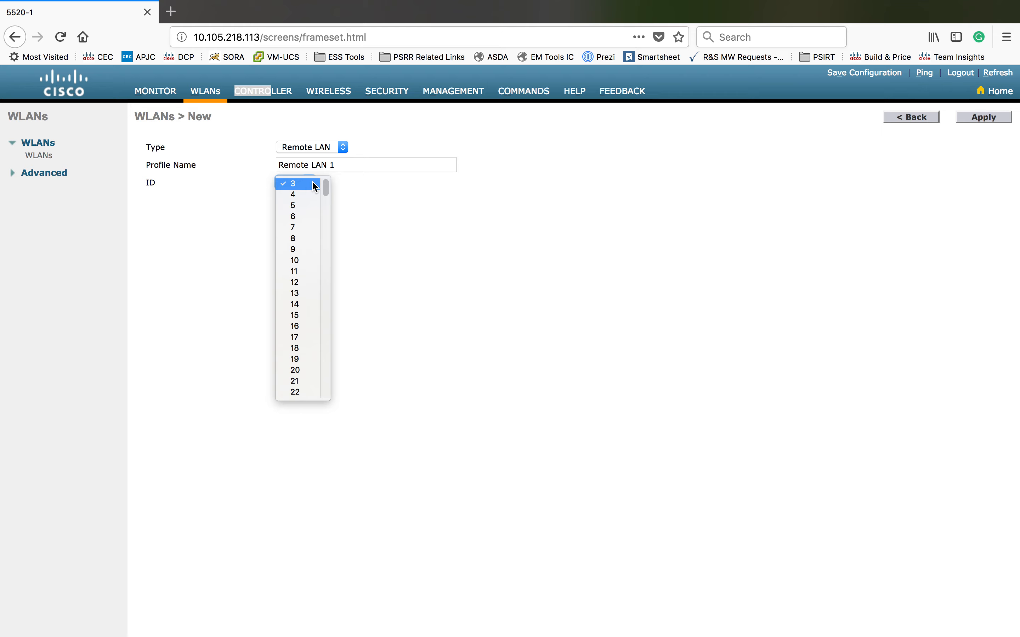
pyautogui.click(811, 252)
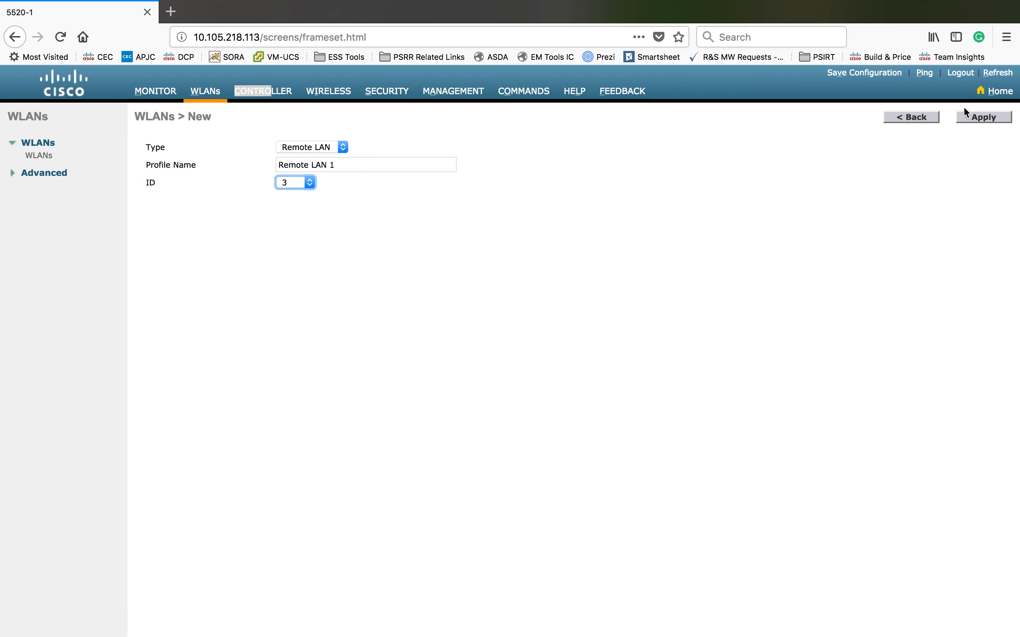
pyautogui.click(974, 120)
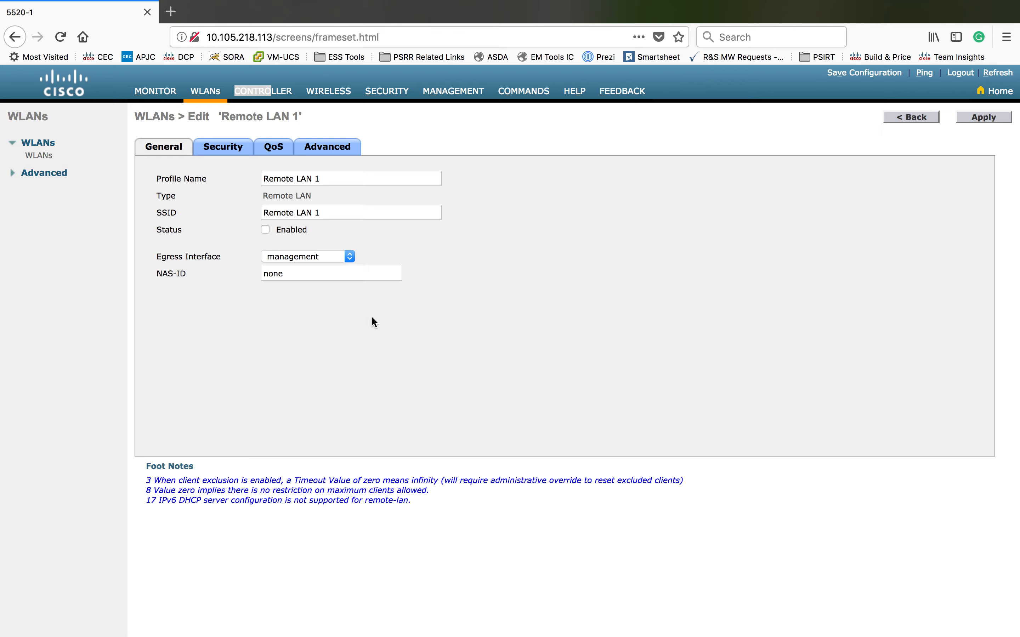
# Keep management as the egress interface of Remote LAN 1 and set its Layer 2 security to 802.1X.
pyautogui.click(350, 257)
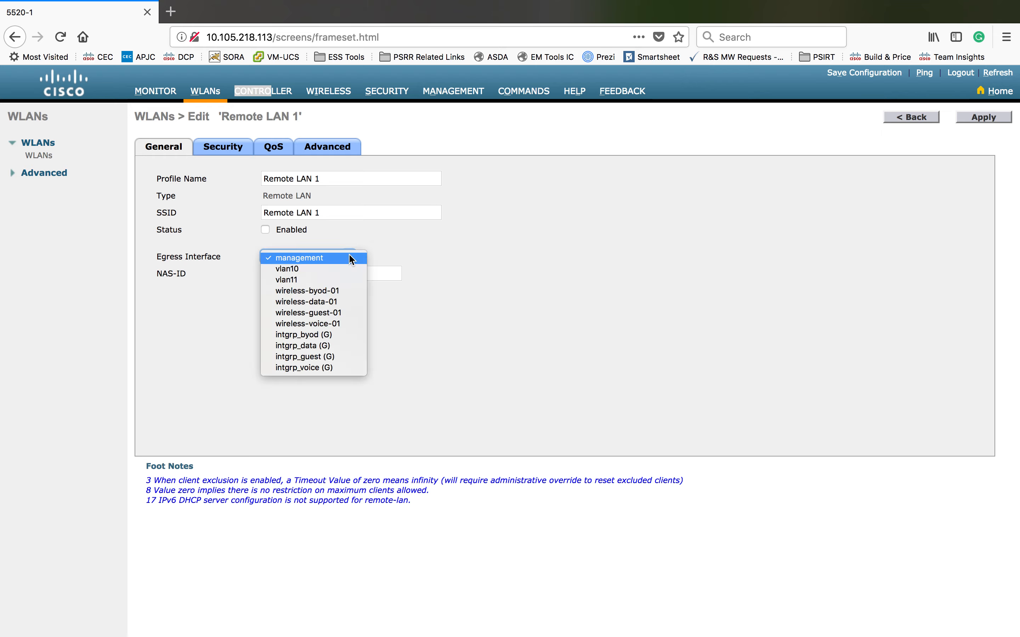
pyautogui.click(561, 255)
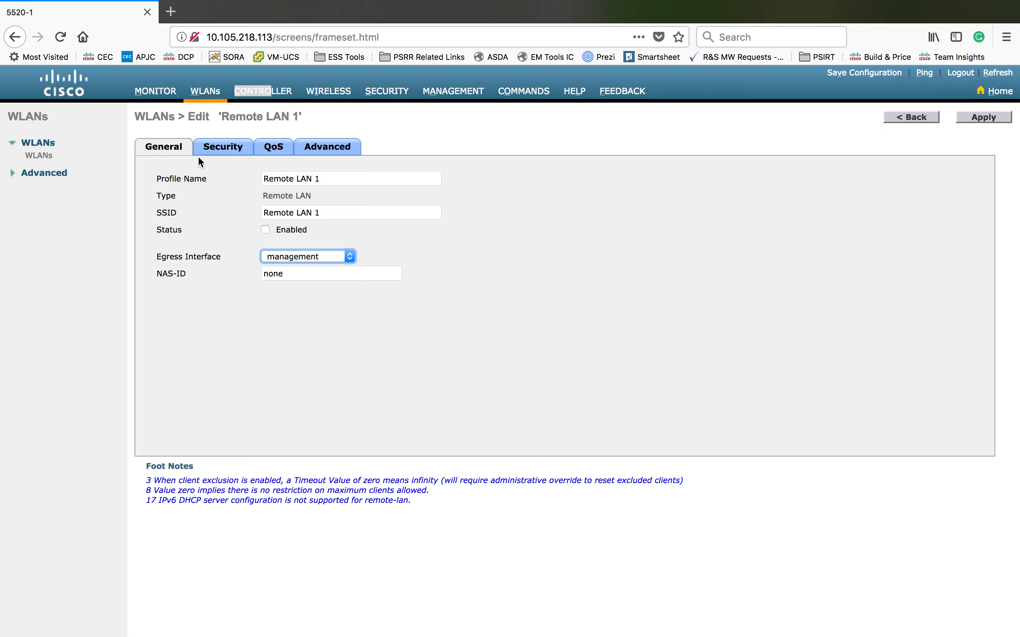
pyautogui.click(228, 148)
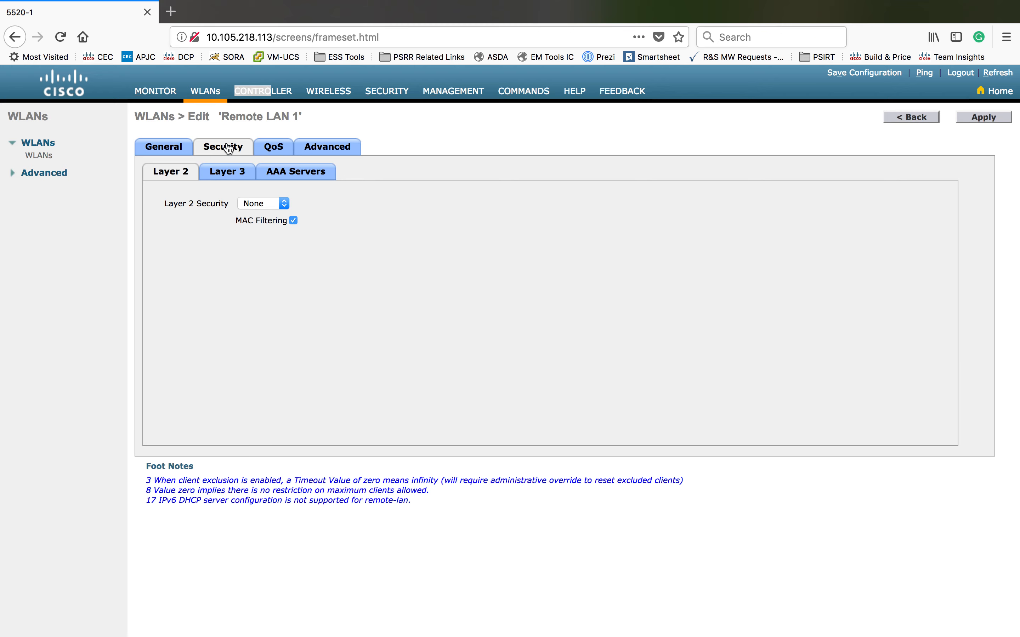
pyautogui.click(281, 205)
pyautogui.click(280, 218)
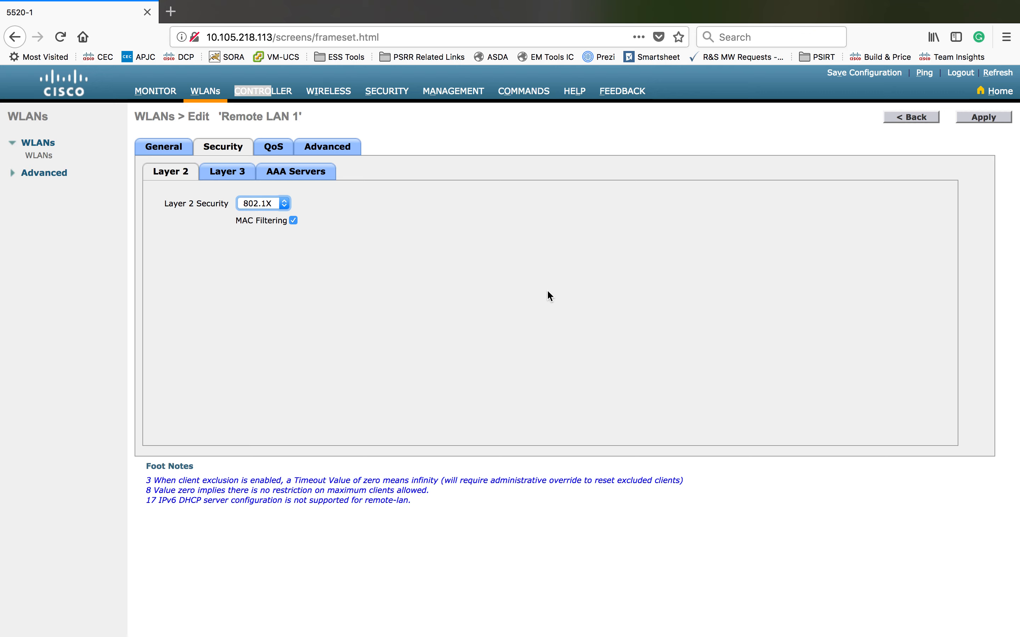
# Examine the Layer 3 security choices and the AAA server settings of Remote LAN 1.
pyautogui.click(226, 179)
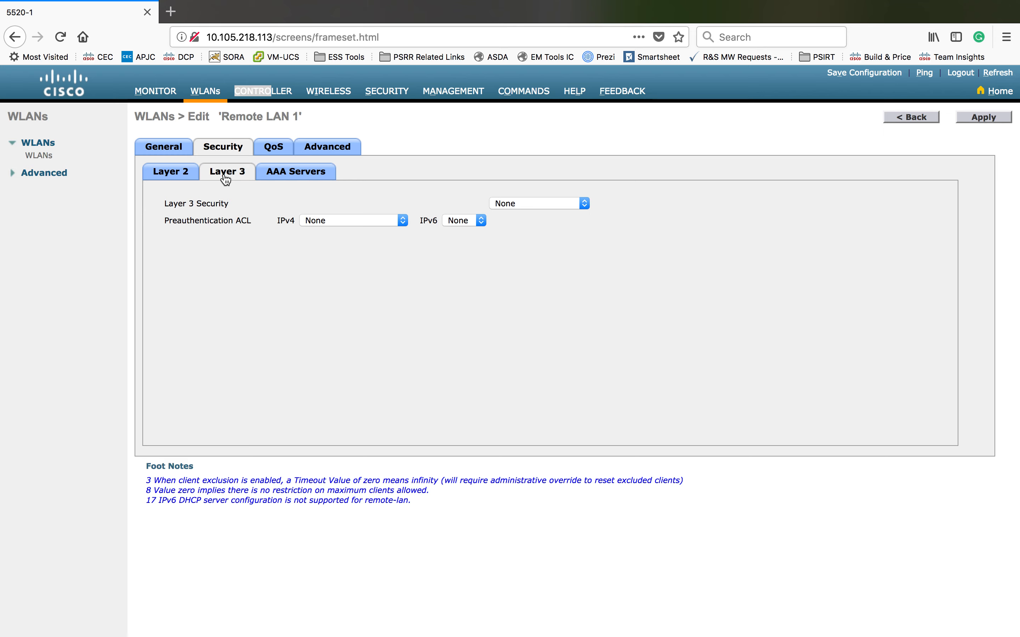
pyautogui.click(585, 204)
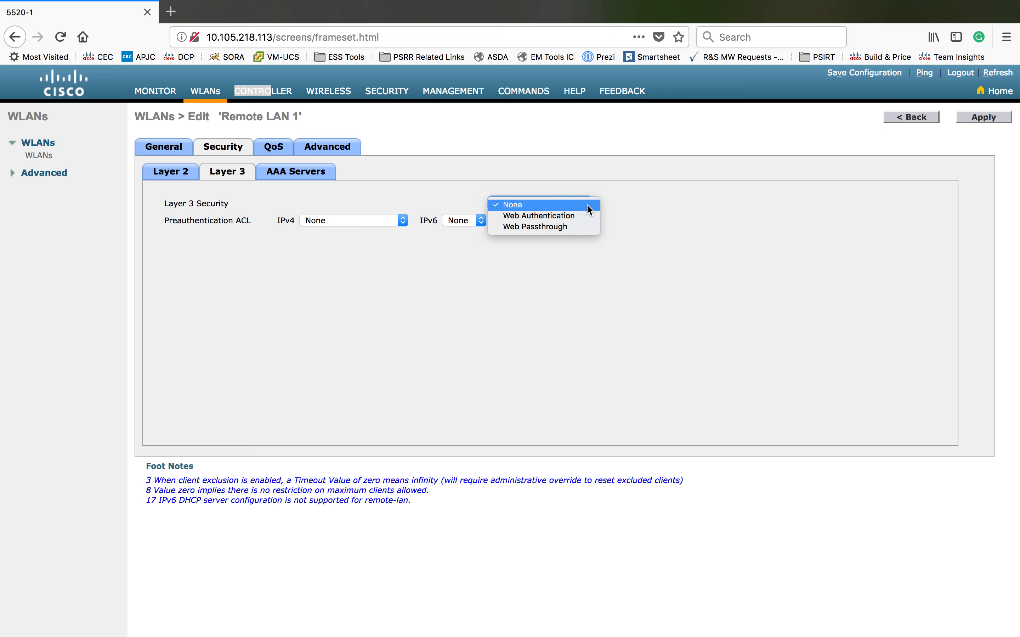
pyautogui.click(285, 177)
pyautogui.click(285, 177)
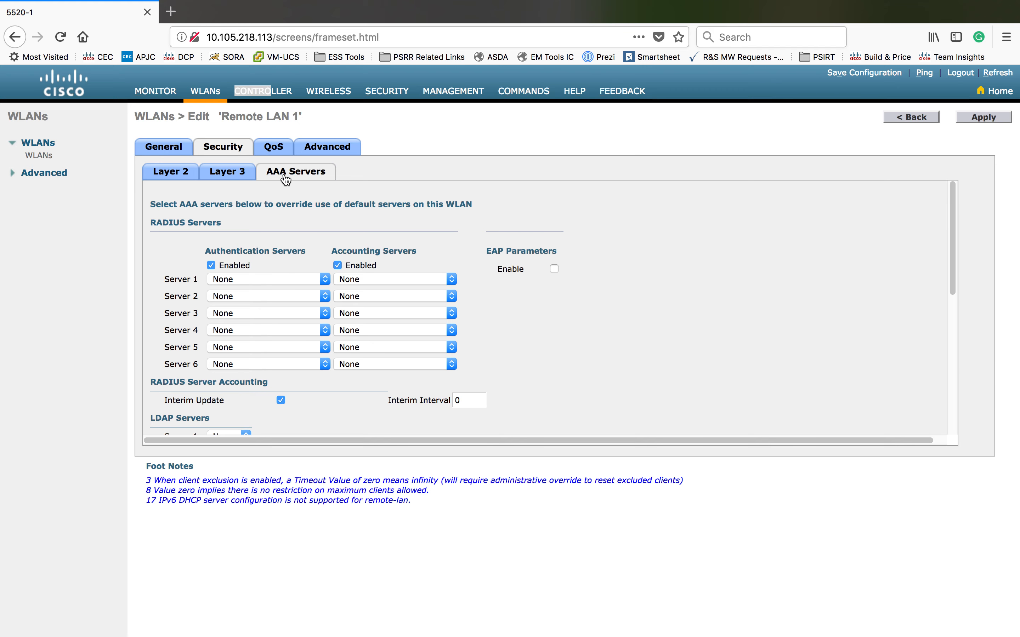
pyautogui.scroll(-10, 570, 306)
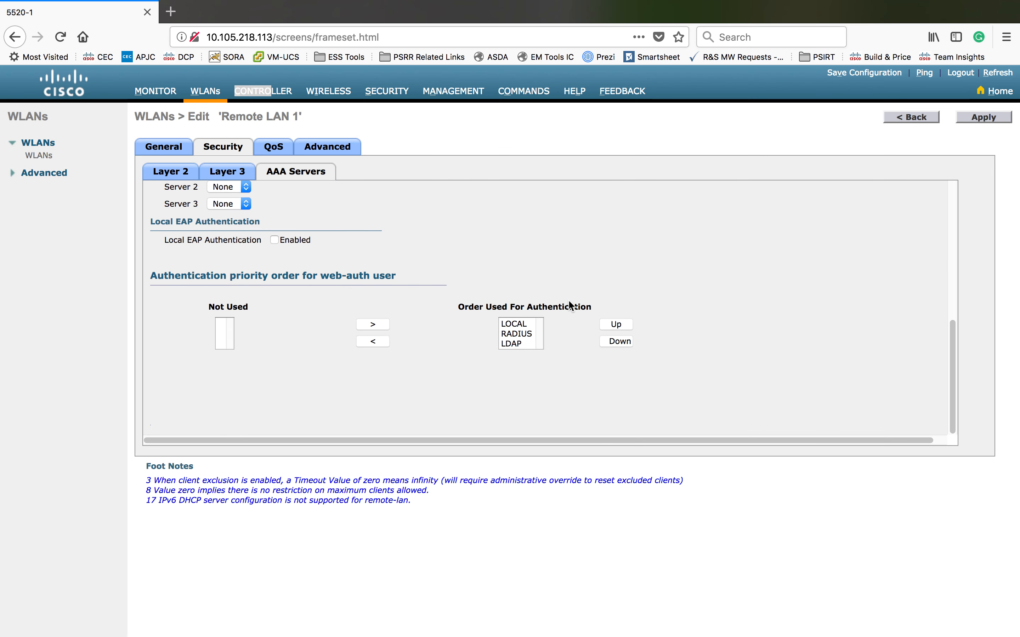
pyautogui.scroll(10, 570, 305)
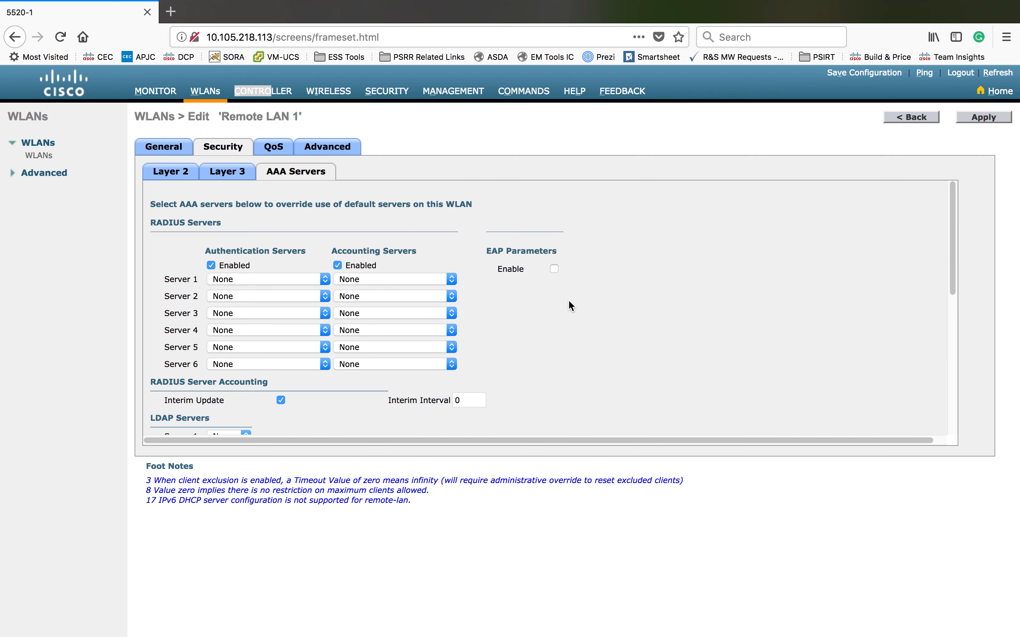
# Review the QoS and advanced options of Remote LAN 1, apply its configuration and return to the WLAN list.
pyautogui.click(274, 148)
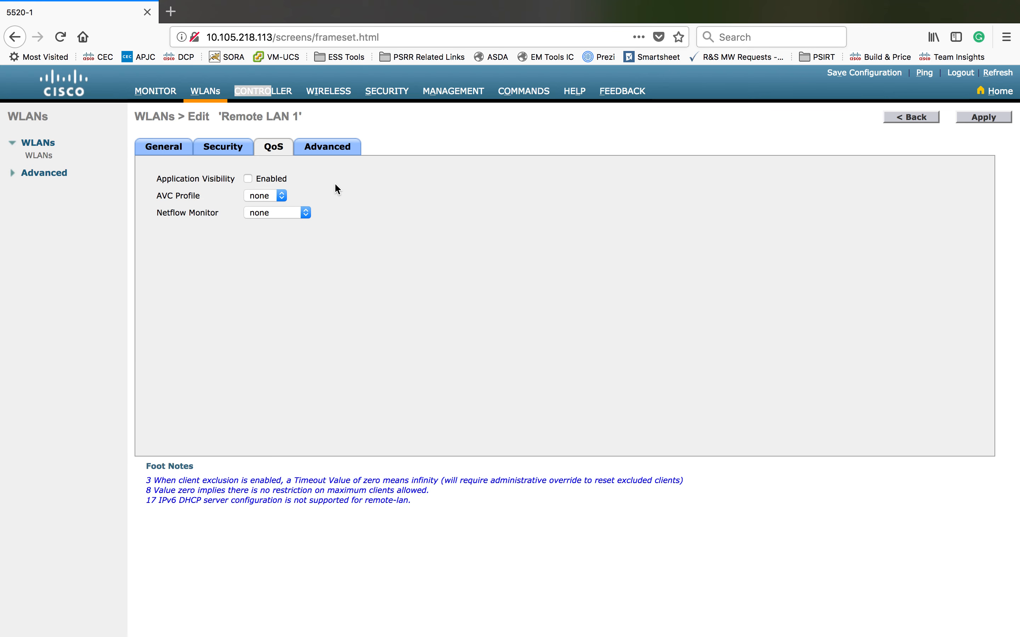
pyautogui.click(337, 154)
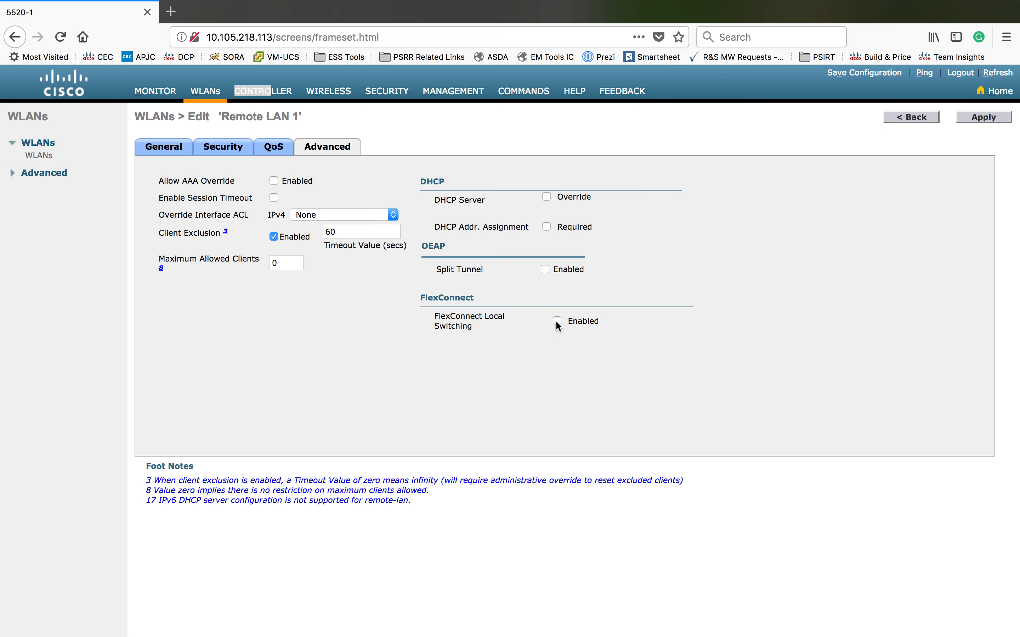
pyautogui.click(992, 121)
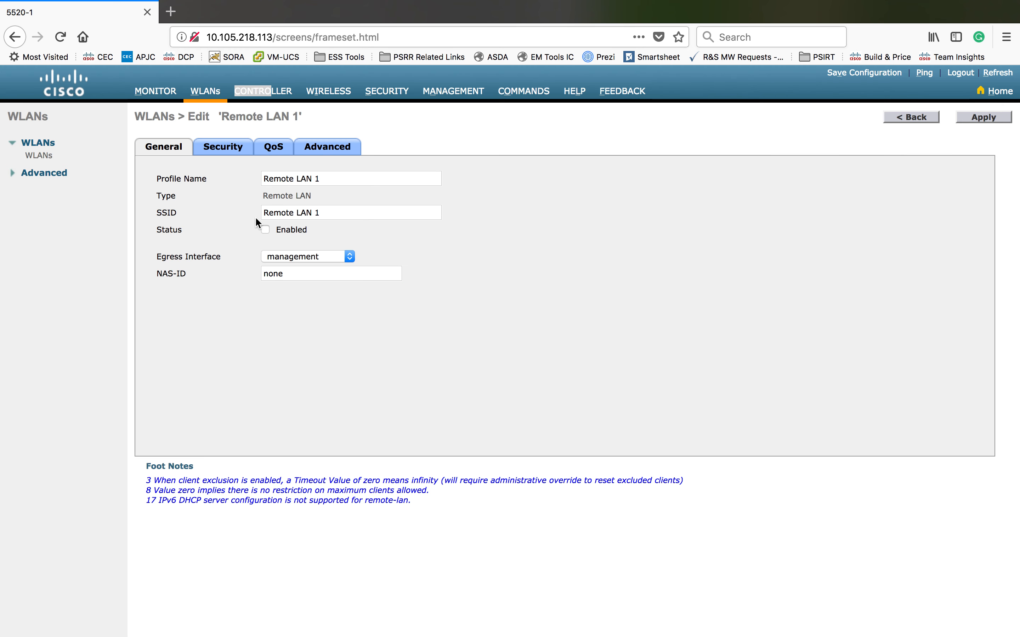
pyautogui.click(906, 118)
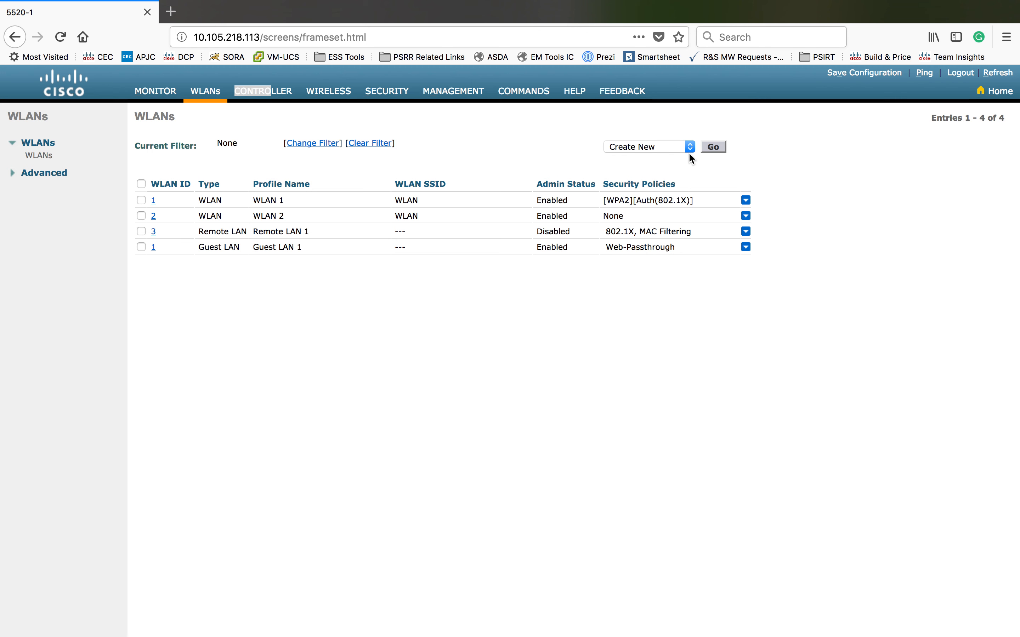
# Examine the IDs available for a new WLAN and a new Guest LAN, and return to the WLAN list without creating either.
pyautogui.click(717, 147)
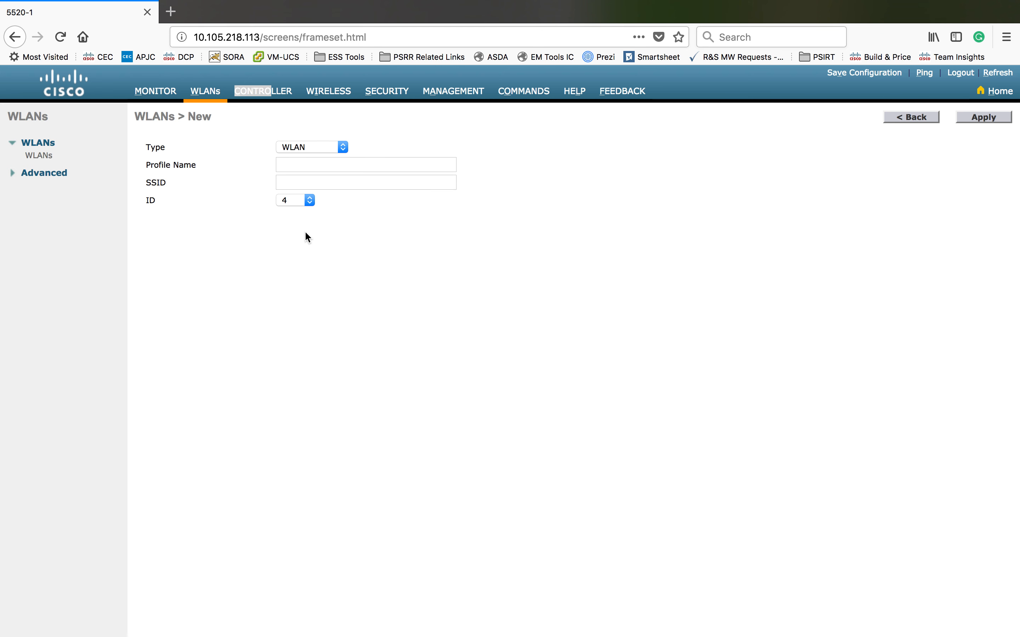
pyautogui.click(311, 201)
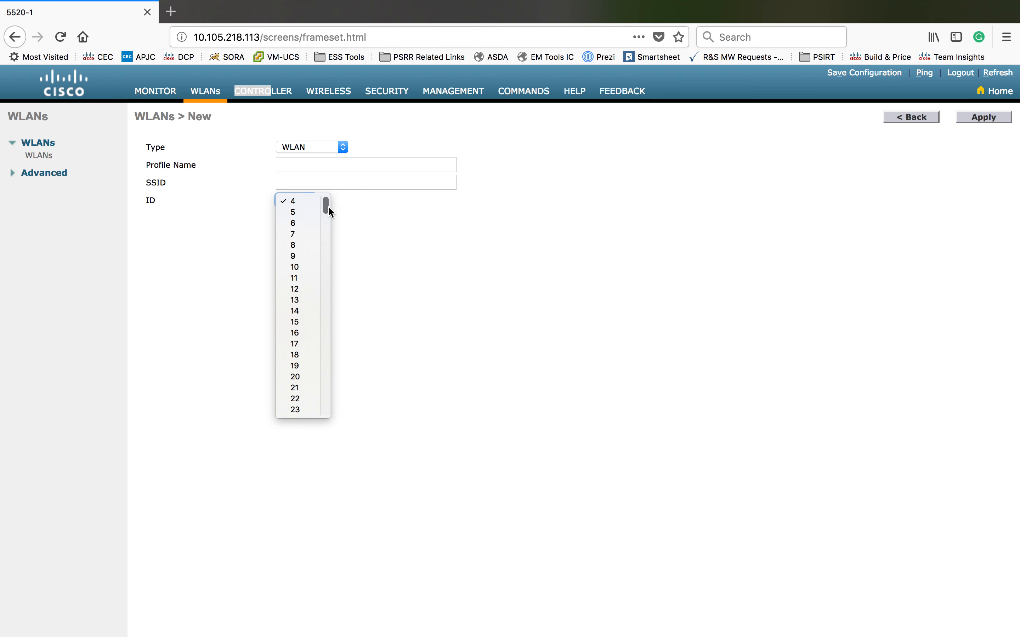
pyautogui.moveTo(327, 206); pyautogui.dragTo(325, 429)
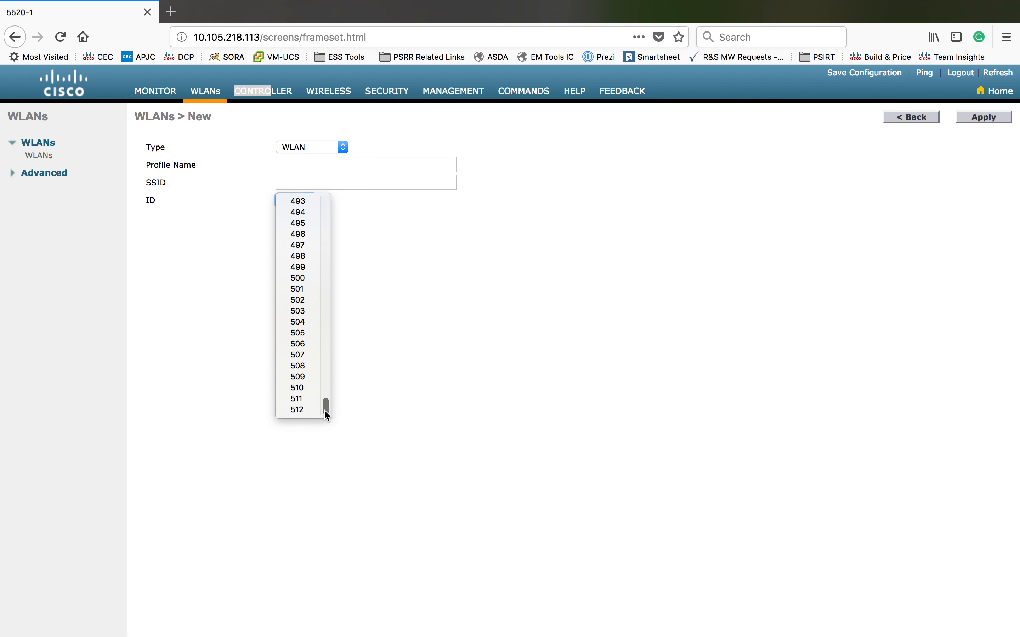
pyautogui.click(419, 387)
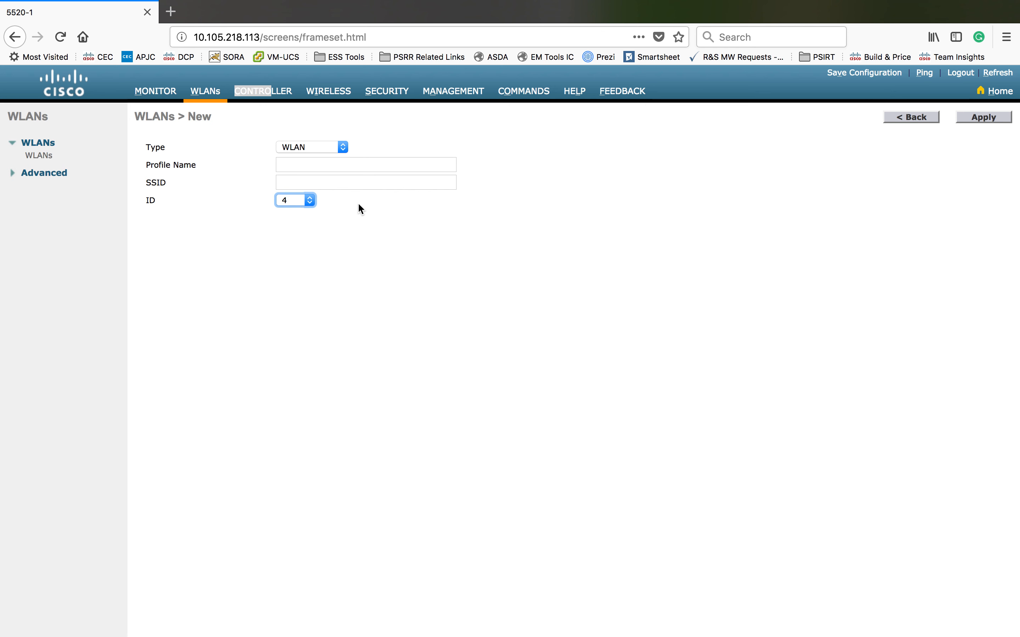
pyautogui.click(344, 150)
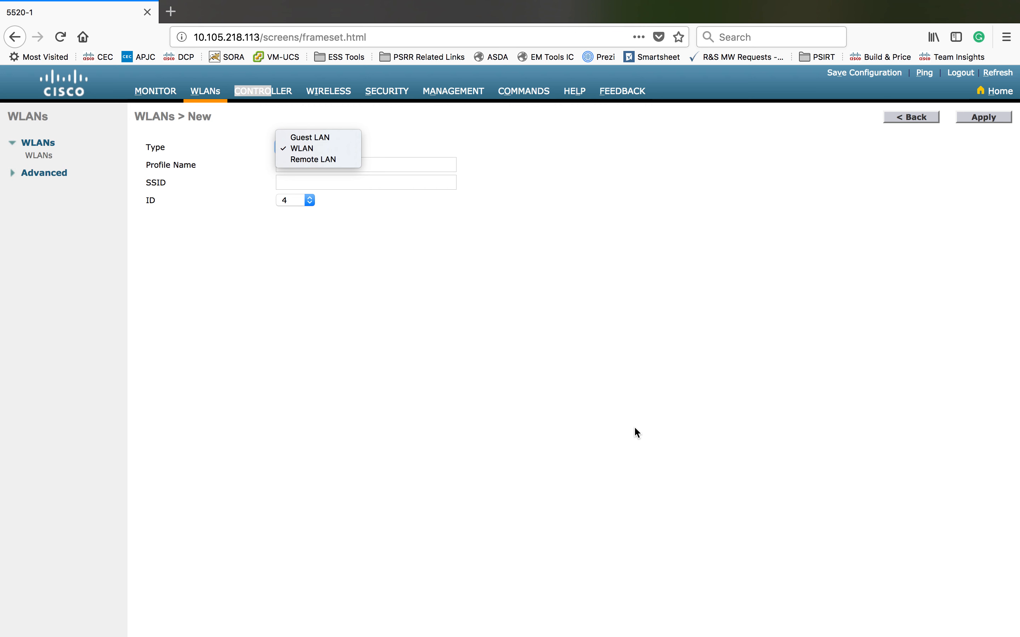
pyautogui.click(329, 143)
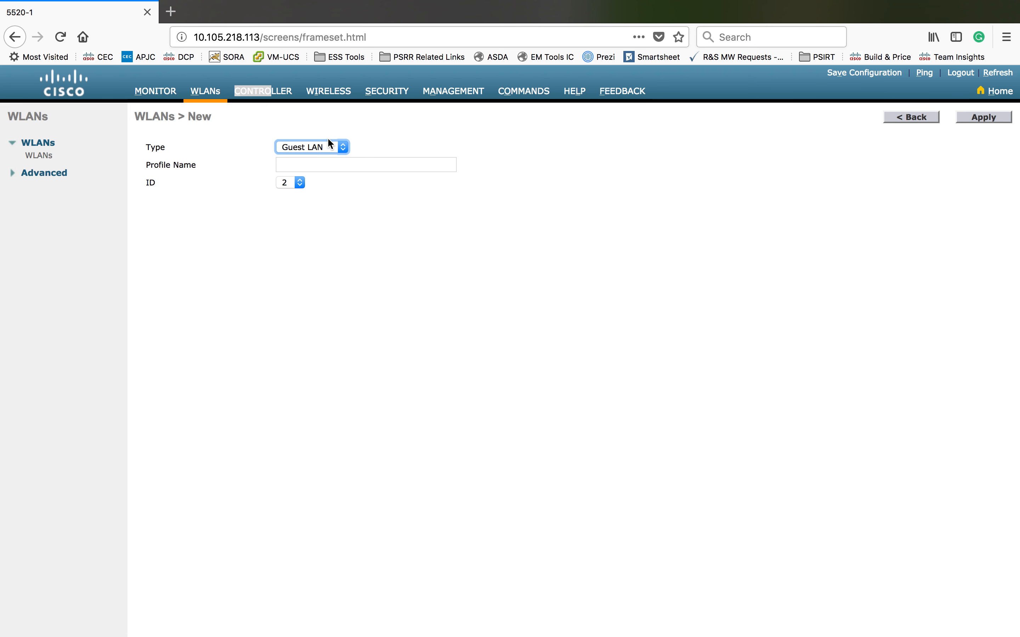
pyautogui.click(301, 183)
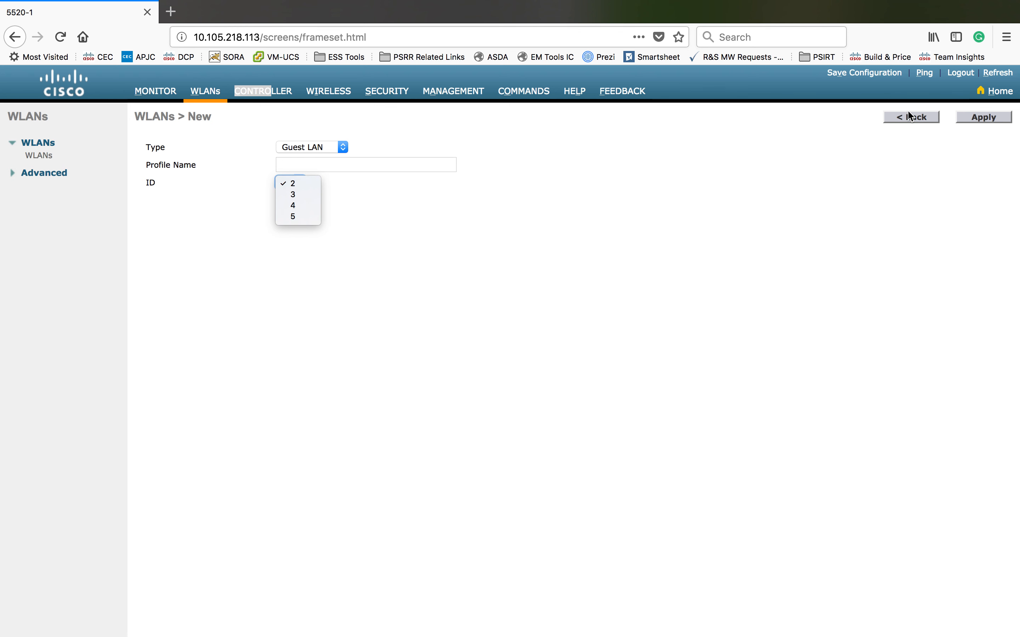
pyautogui.click(900, 119)
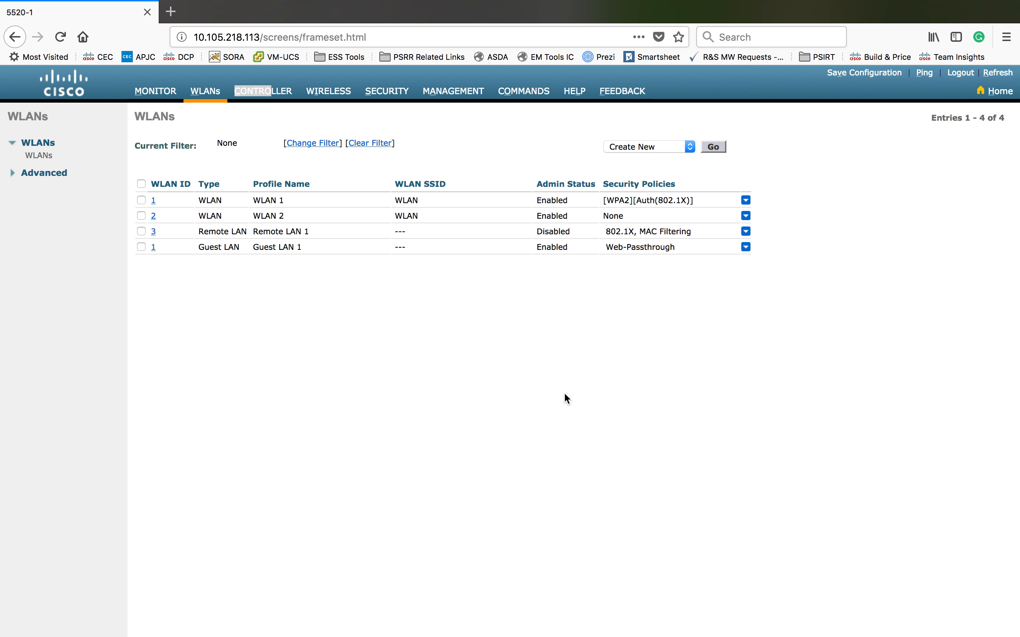
pyautogui.moveTo(525, 11)
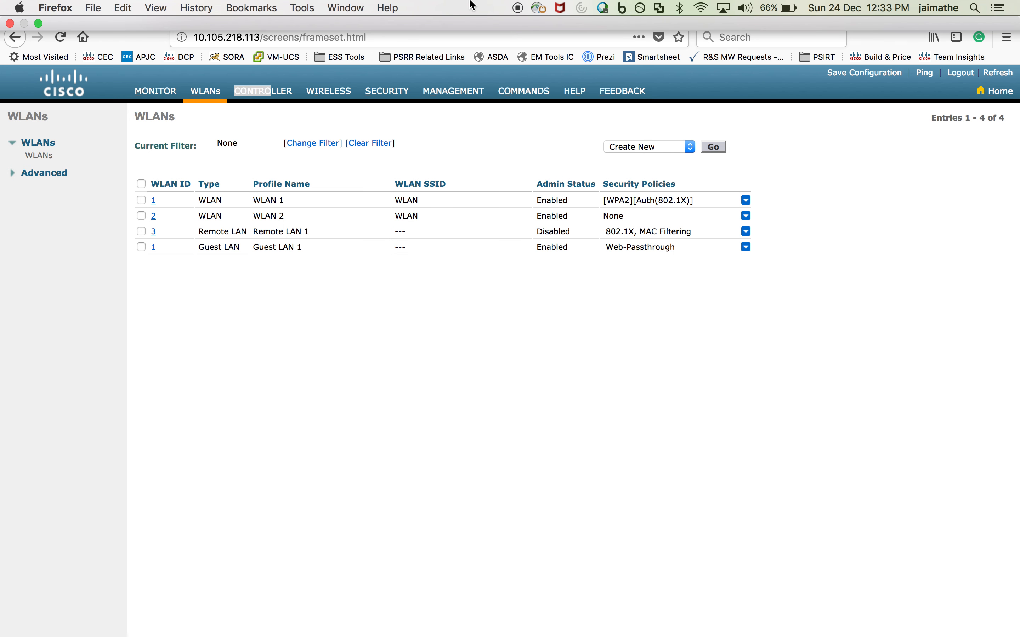